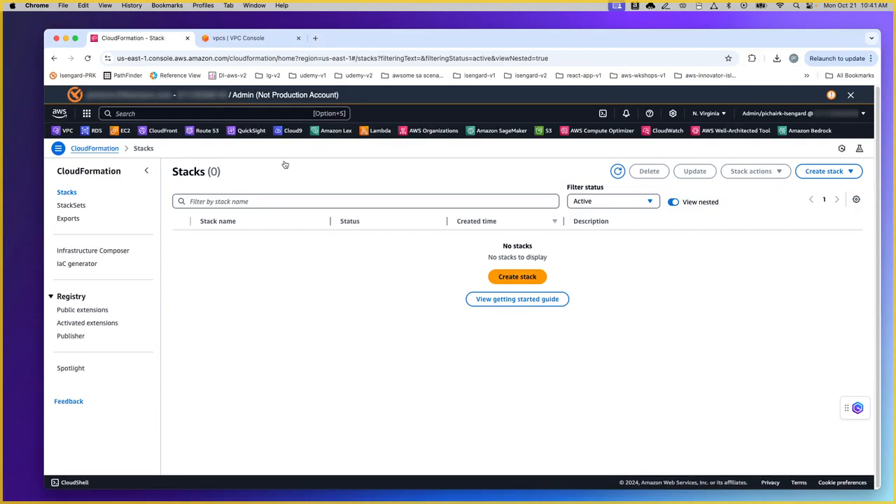
Step: Open Infrastructure Composer with an empty canvas and dismiss the CloudFormation Designer notice
left_click(114, 254)
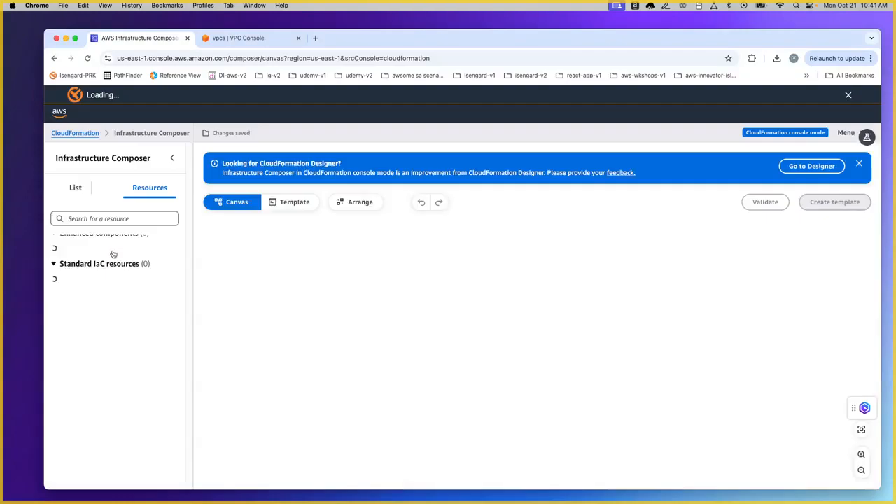
left_click(858, 179)
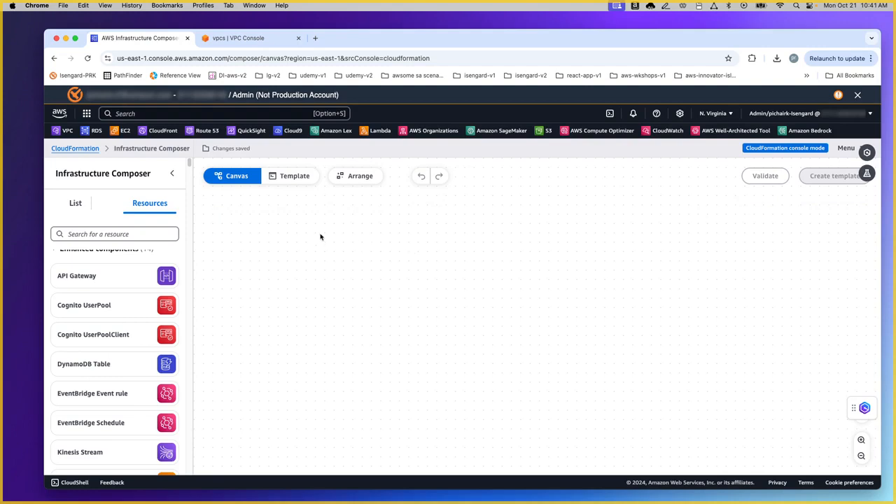
left_click(137, 234)
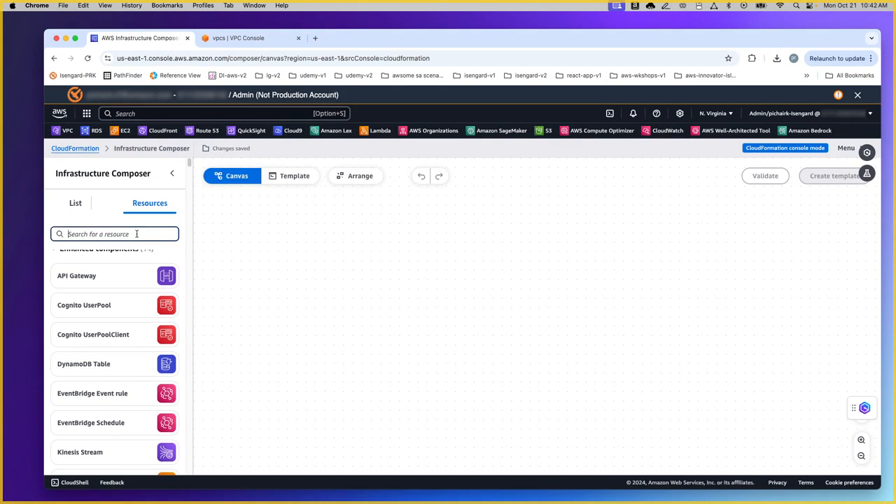
Step: Search resources for 'vpc' and place an AWS::EC2::VPC resource on the canvas
type("vpc")
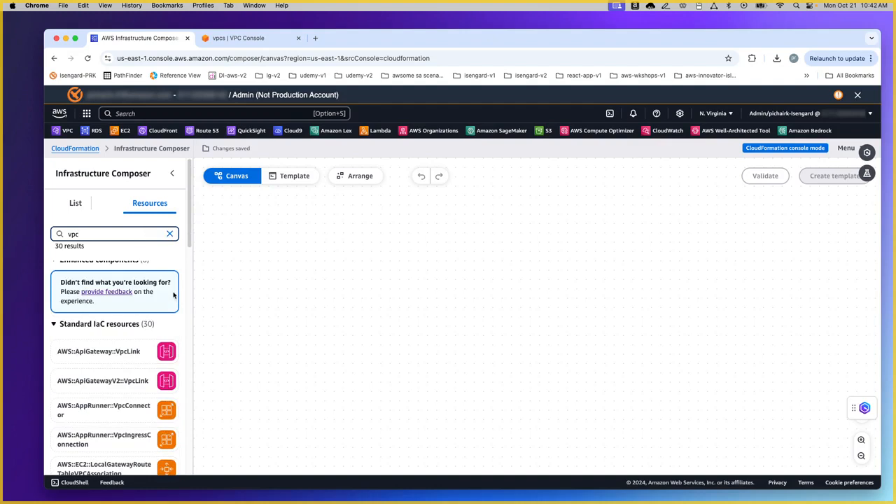
scroll(168, 305, "down", 5)
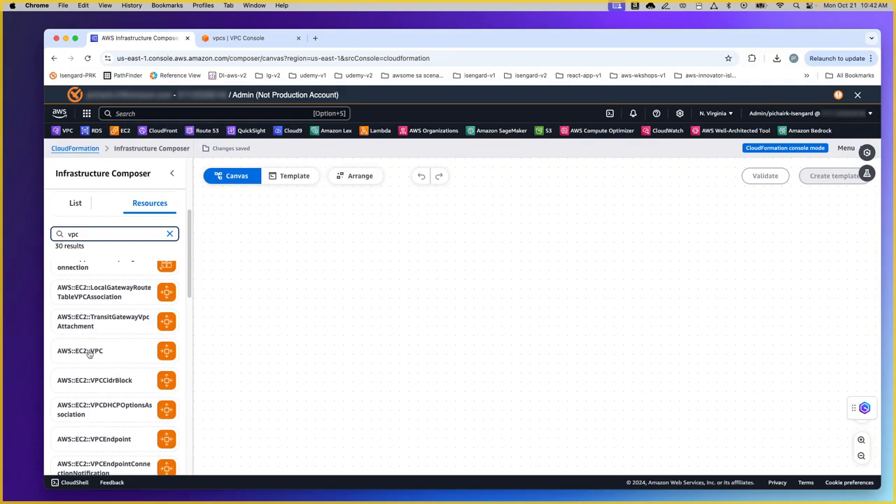
left_click_drag(104, 353, 452, 296)
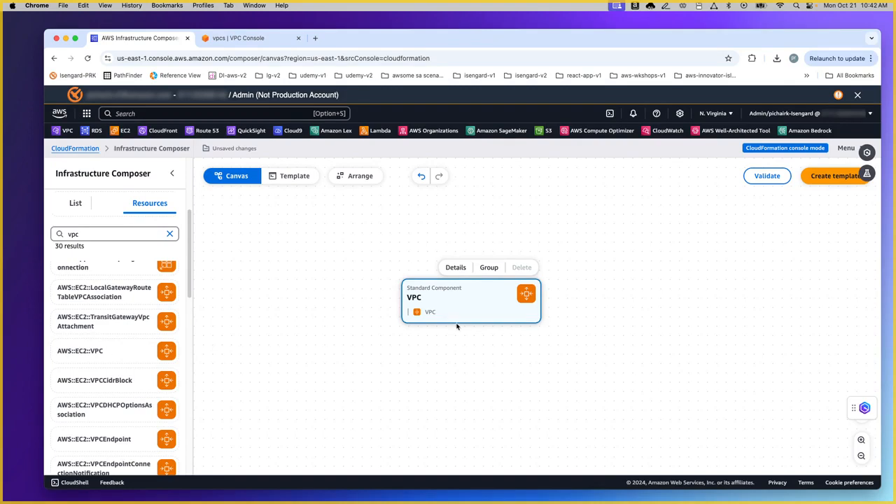
Step: Change the VPC resource's logical ID from VPC to myvpc2
left_click(455, 267)
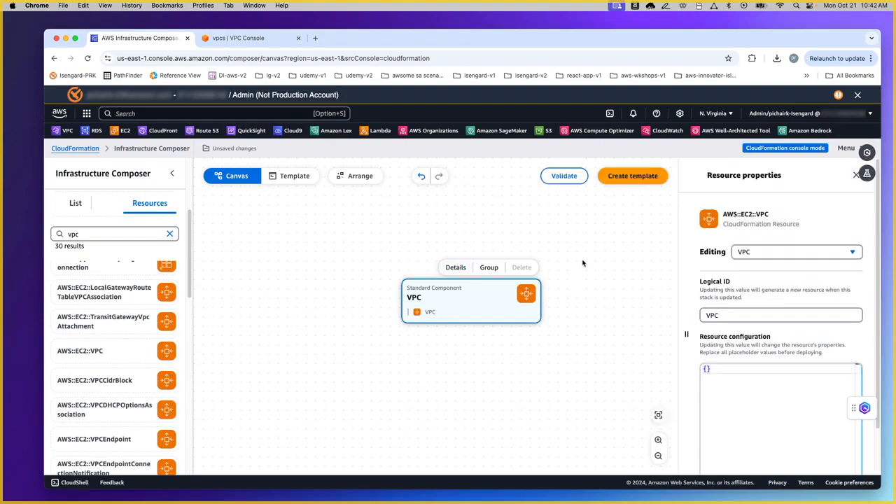
scroll(755, 311, "down", 2)
left_click_drag(726, 263, 674, 257)
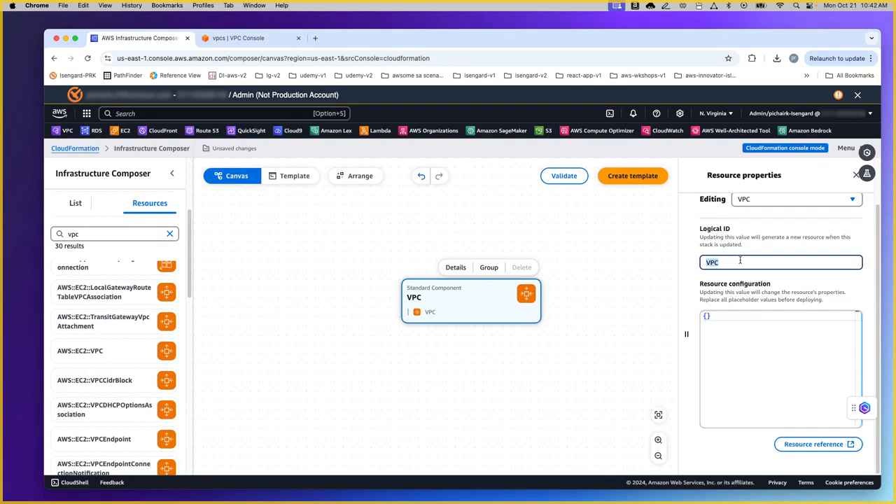
type("m")
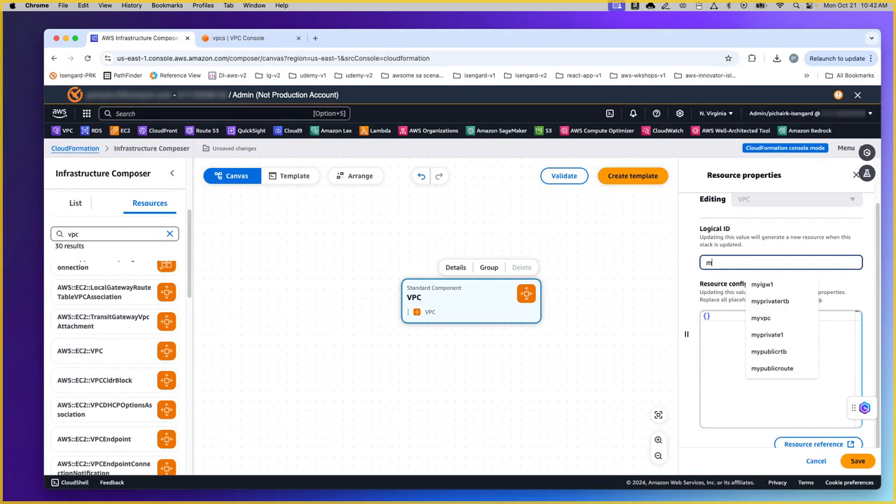
type("yvpc2")
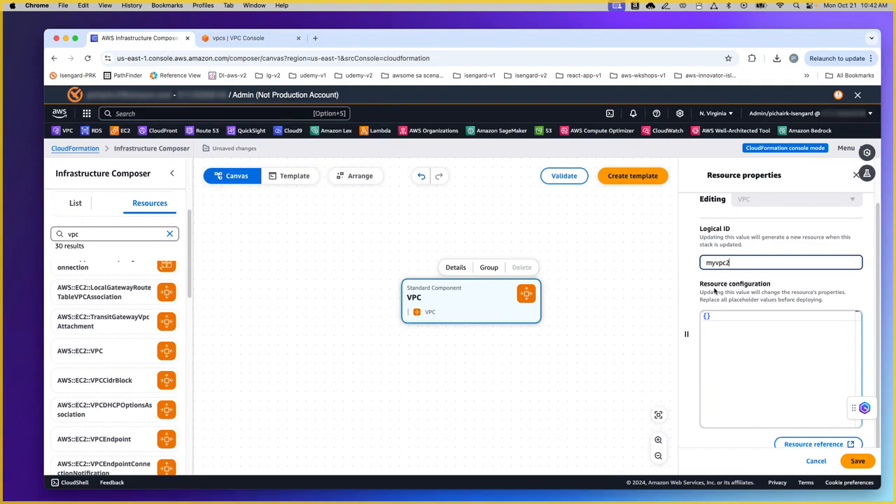
Step: Open the AWS::EC2::VPC reference page and read through its JSON and YAML syntax
left_click(822, 445)
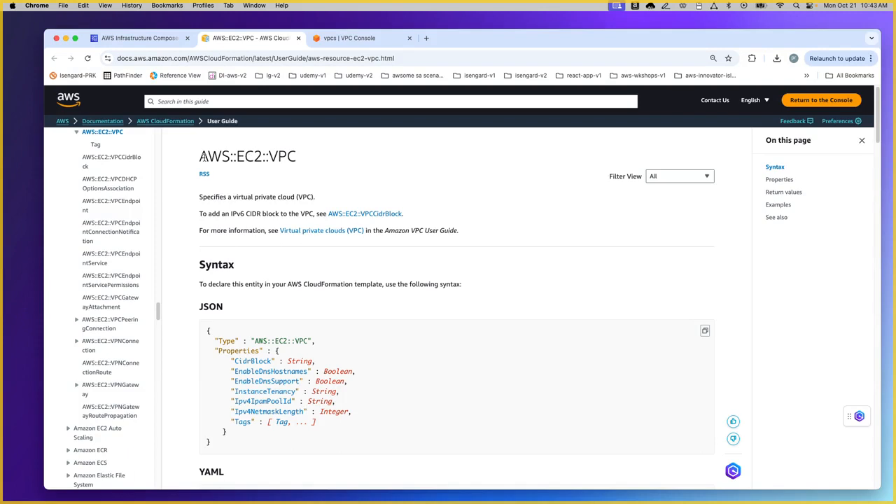
left_click_drag(201, 157, 271, 157)
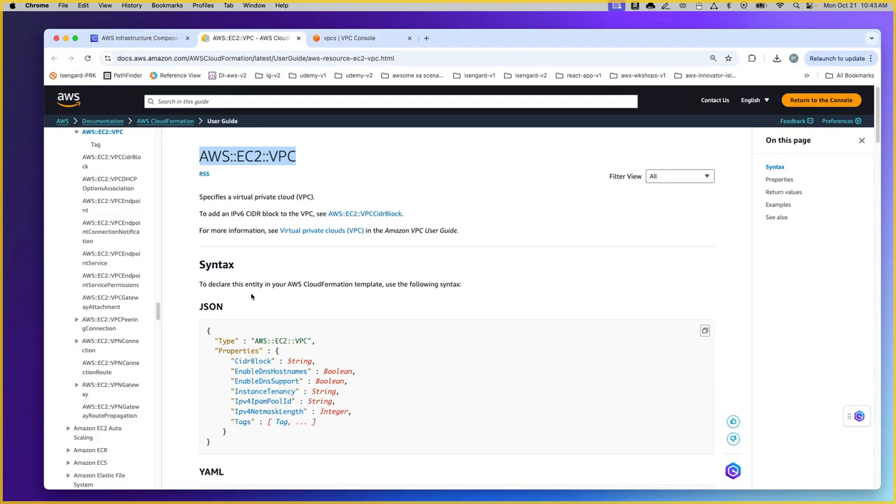
scroll(253, 297, "down", 1)
scroll(253, 296, "down", 1)
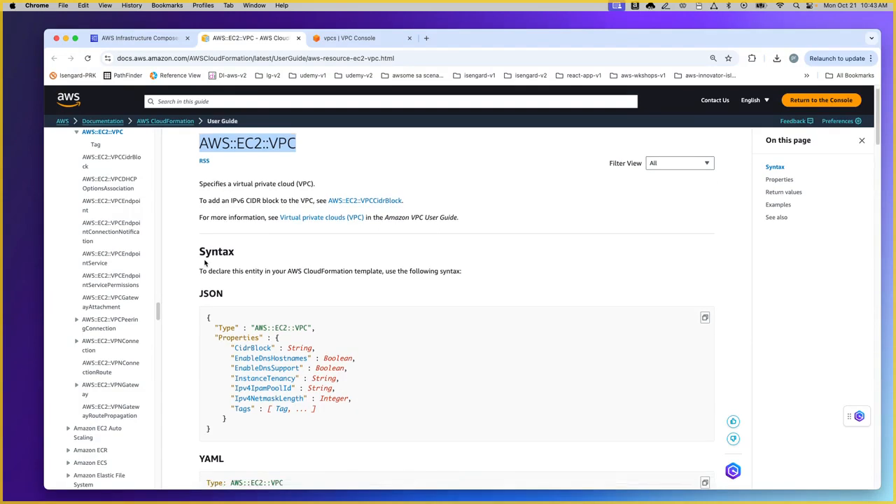
scroll(300, 278, "down", 3)
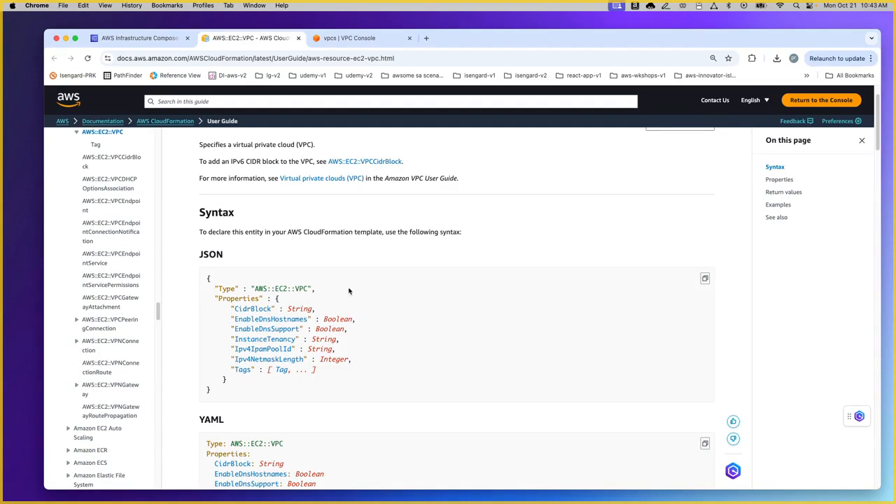
scroll(348, 290, "down", 5)
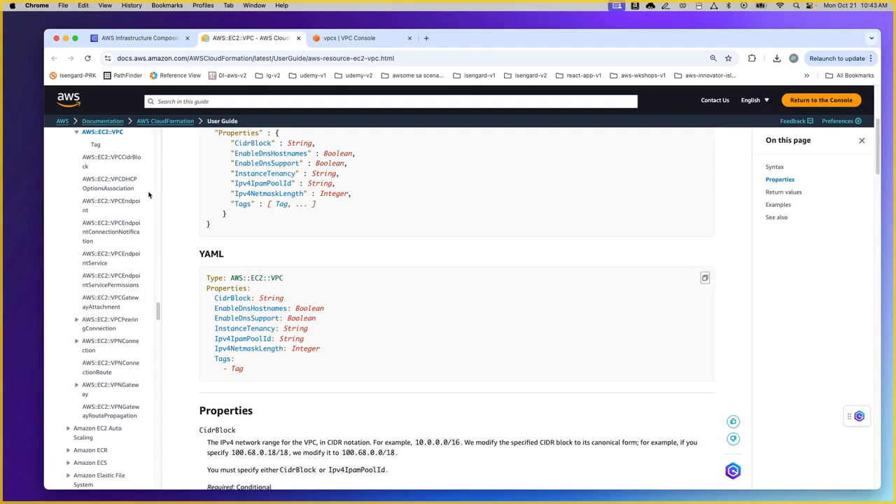
scroll(360, 224, "up", 1)
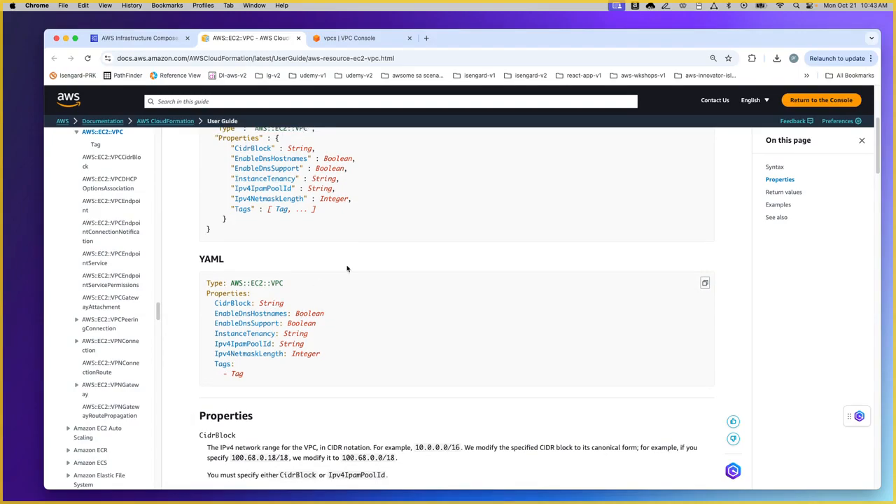
scroll(348, 265, "up", 1)
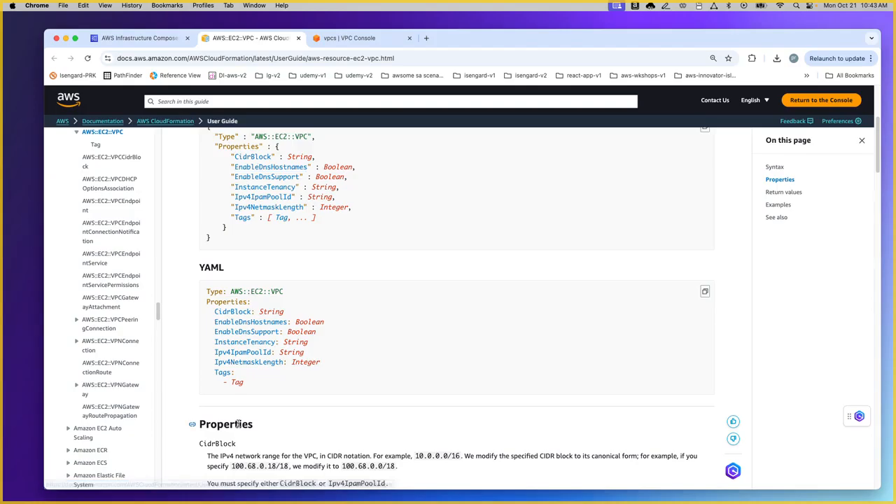
Step: Read the VPC properties such as CidrBlock, then jump to Return values and Examples
scroll(240, 415, "down", 1)
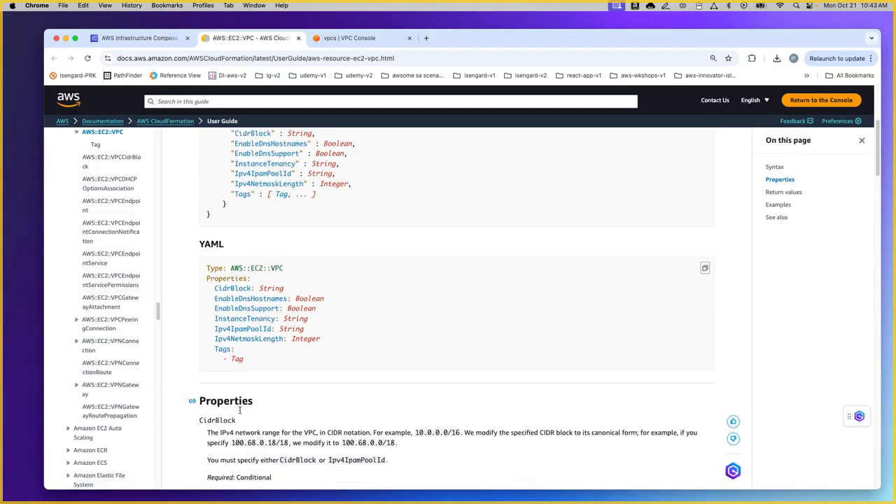
scroll(240, 410, "down", 3)
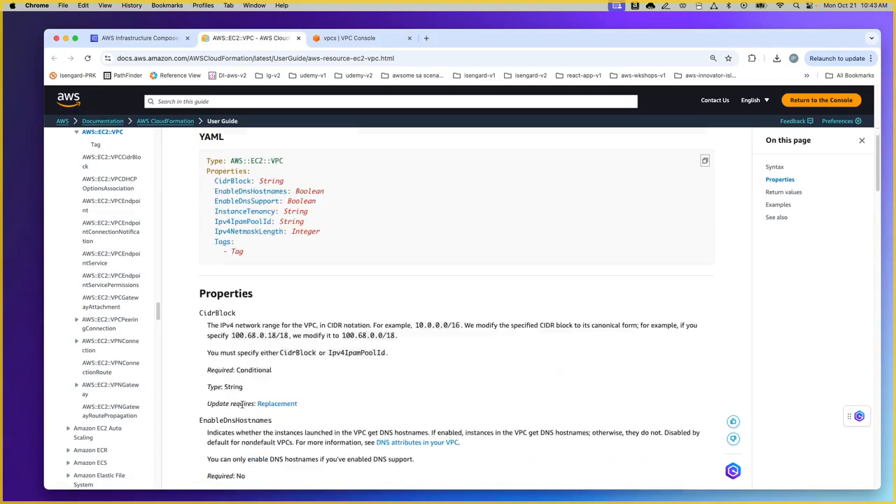
scroll(238, 355, "down", 1)
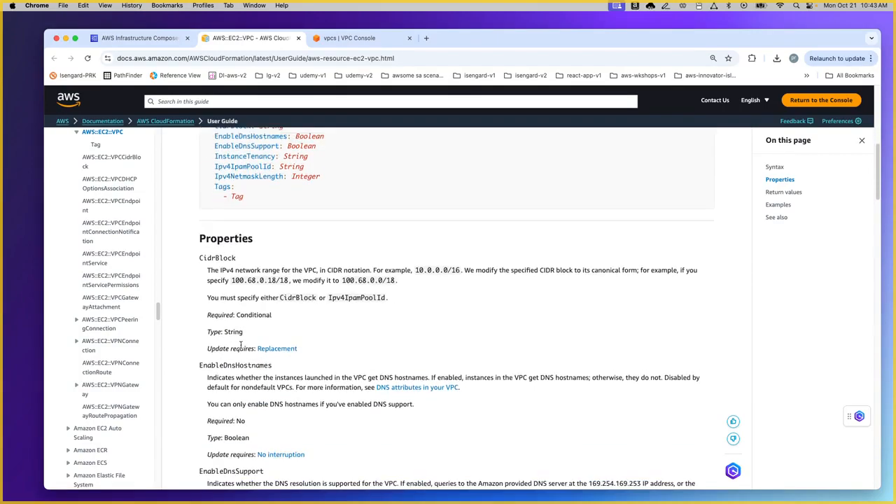
double_click(210, 254)
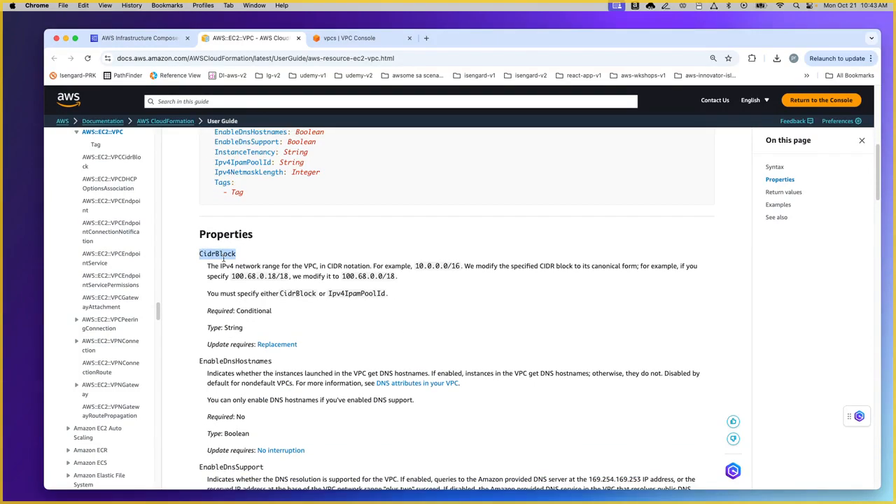
left_click(220, 310)
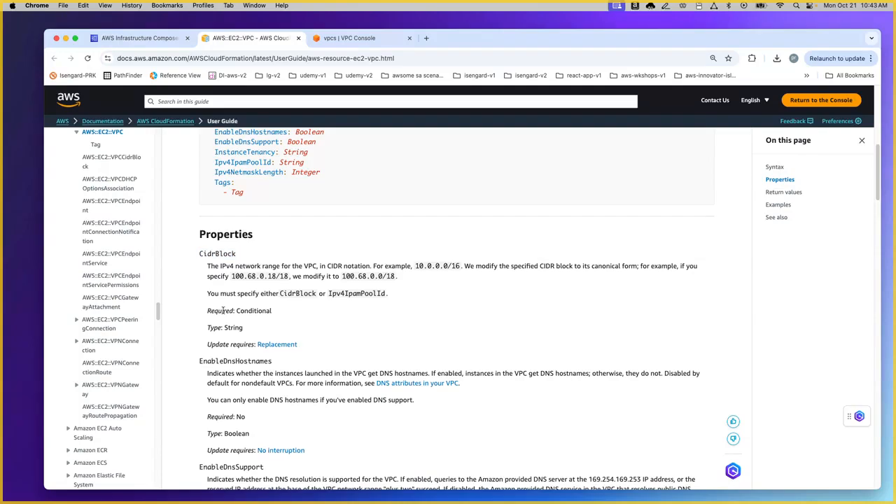
scroll(303, 348, "down", 1)
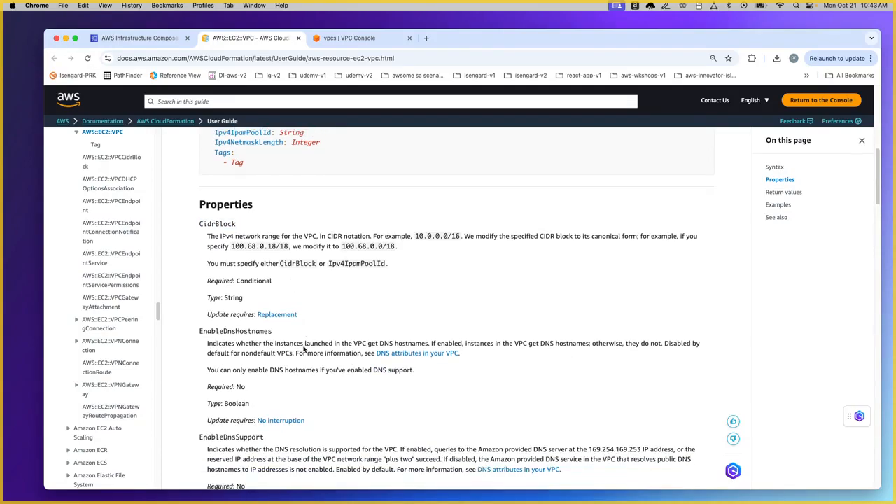
scroll(290, 283, "down", 4)
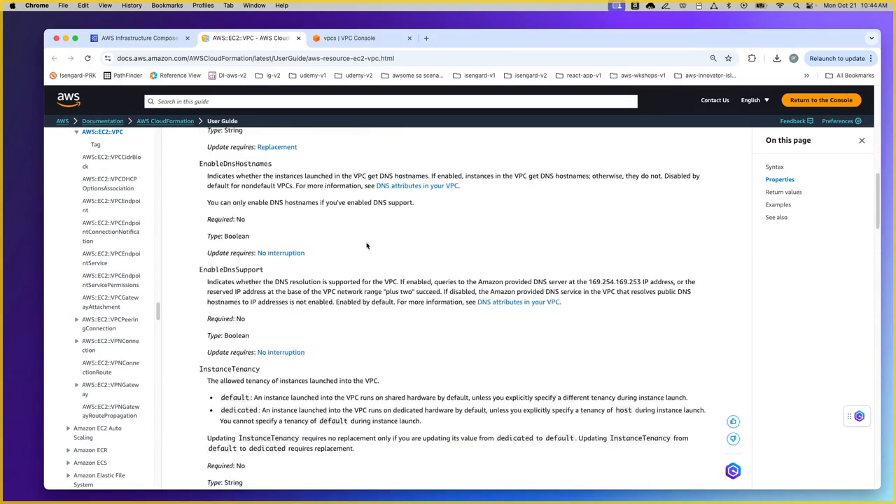
left_click(786, 193)
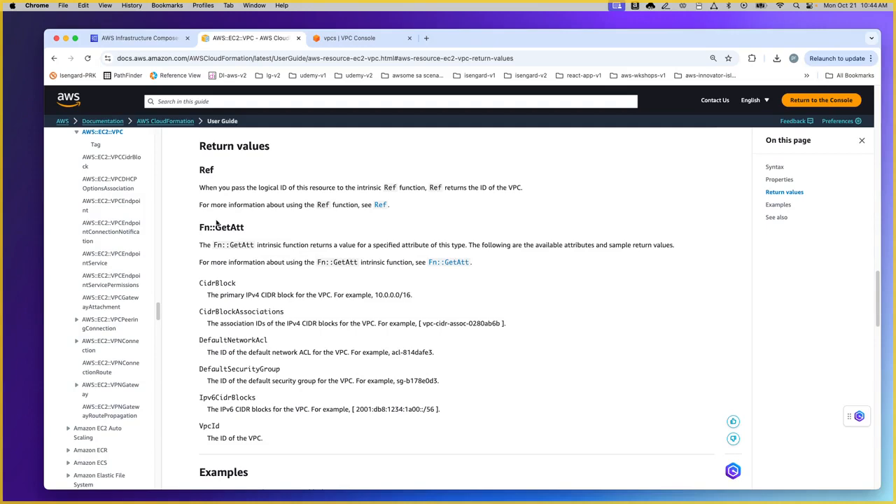
left_click(784, 205)
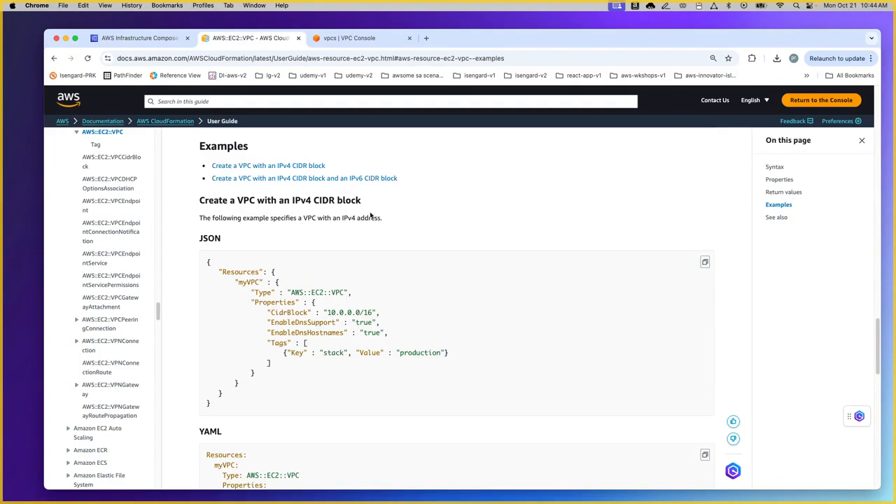
Step: Copy the YAML example defining myVPC as AWS::EC2::VPC with CidrBlock 10.0.0.0/16
scroll(371, 214, "down", 3)
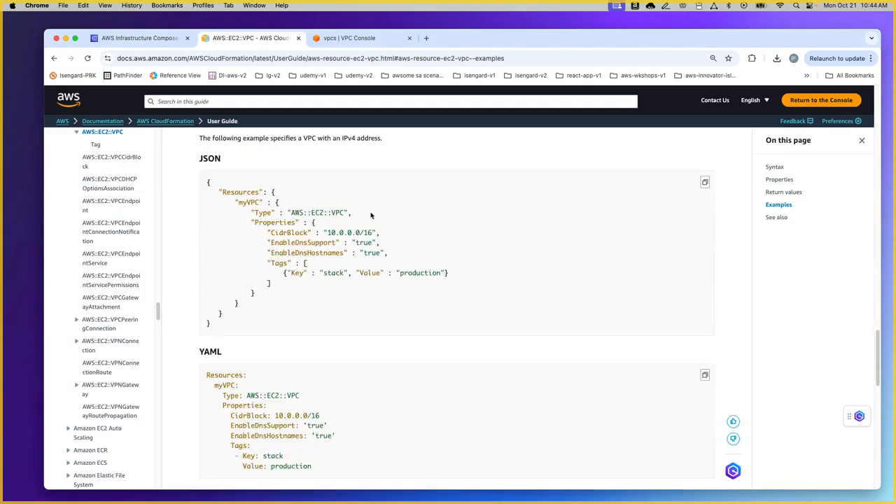
scroll(371, 215, "down", 5)
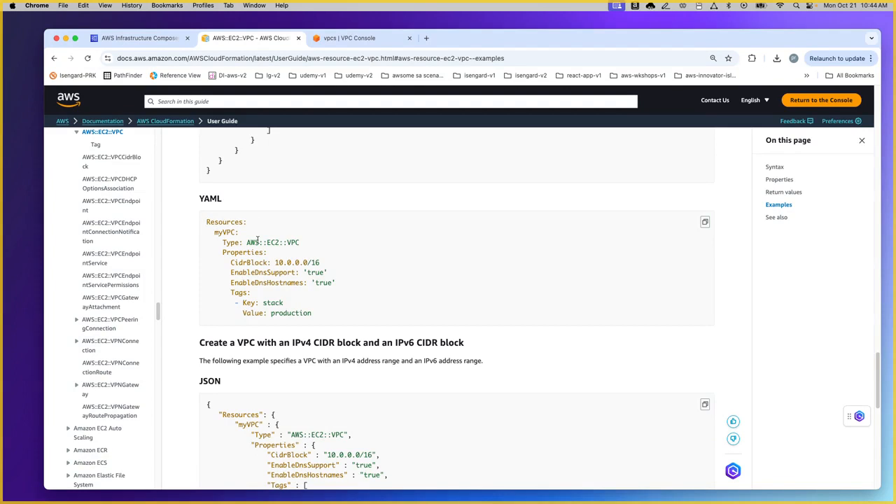
left_click_drag(247, 242, 315, 244)
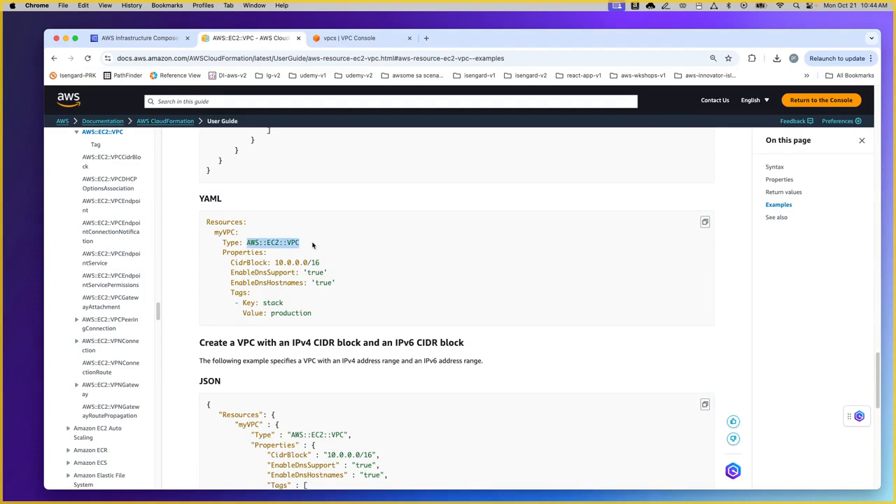
double_click(226, 232)
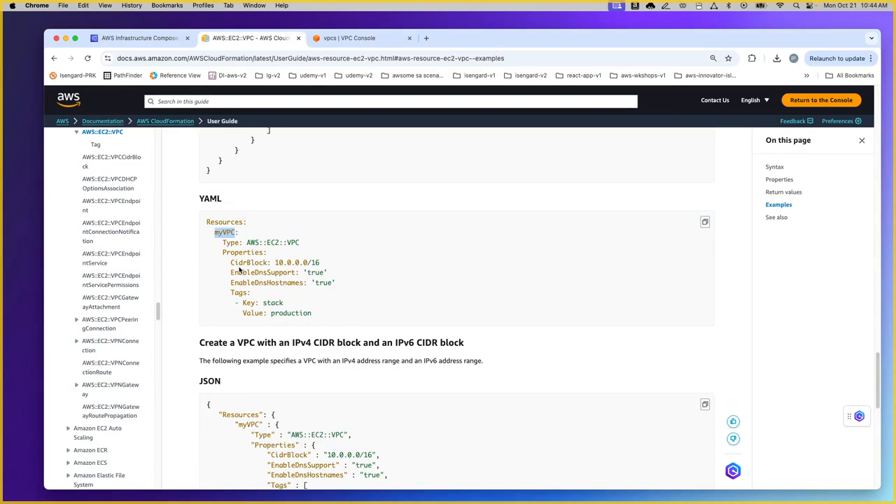
left_click(705, 223)
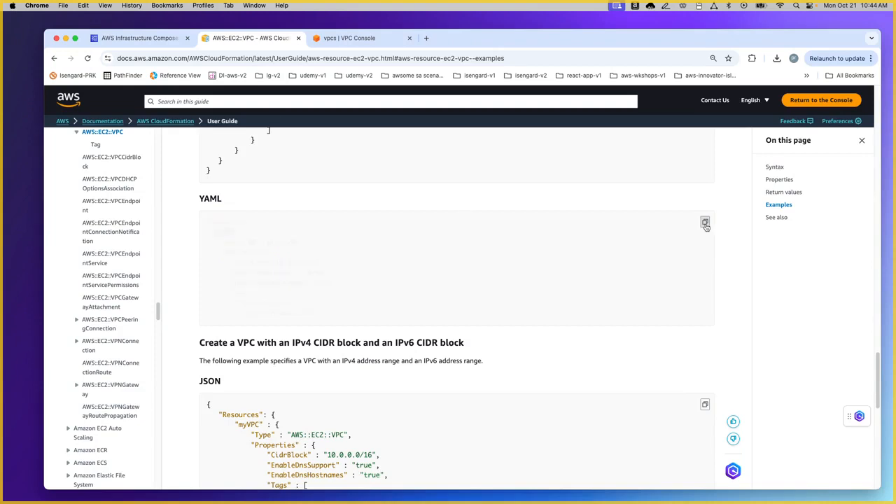
Step: Paste the copied VPC YAML over the {} placeholder in myvpc2's resource configuration
left_click(154, 38)
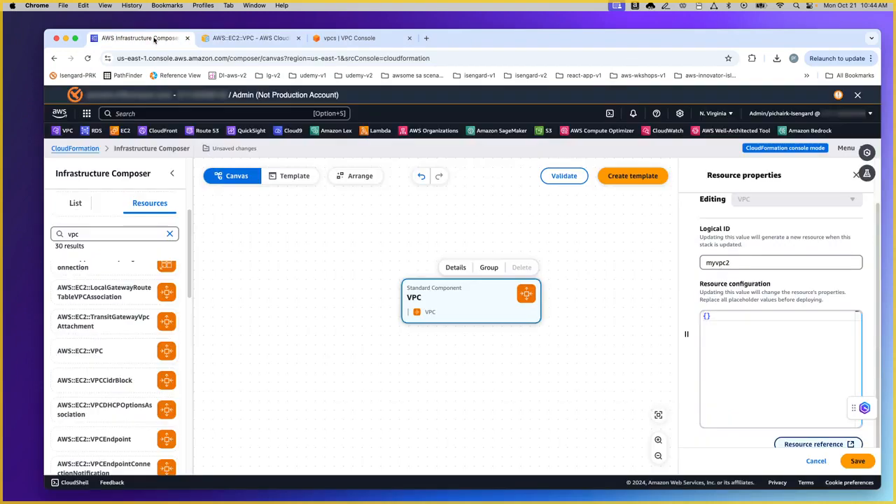
left_click(734, 318)
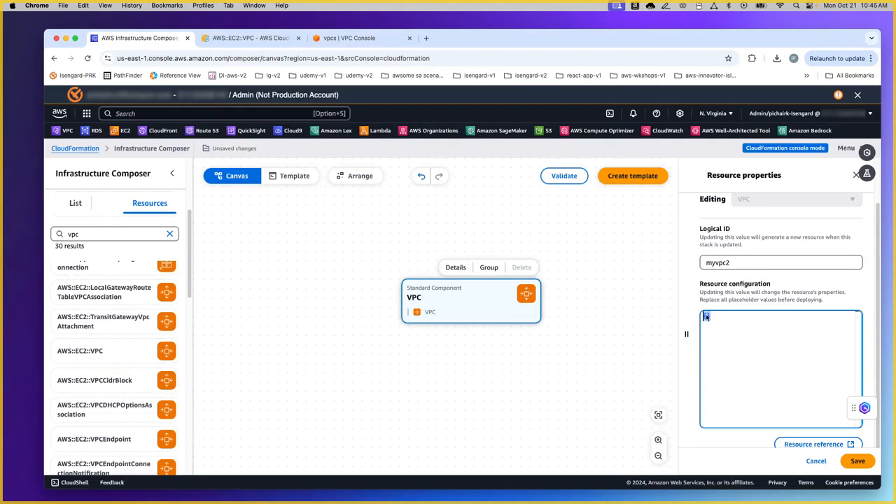
type("Resources:   myVPC:     Type: AWS::EC2::VPC     Properties:       CidrBlock: 10.0.0.0/16       EnableDnsSupport: 'true'       EnableDnsHostnames: 'true'       Tags:        - Key: stack          Value: production")
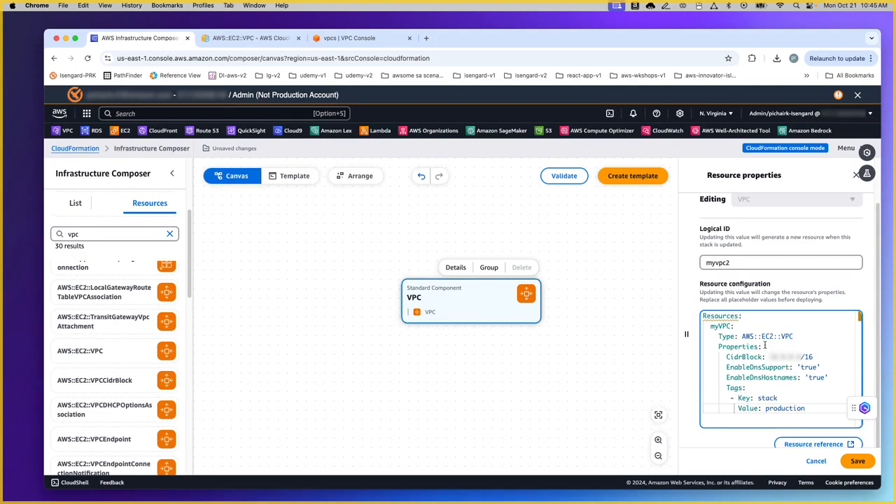
Step: Delete the Resources, myVPC, Type and Properties header lines, keeping only property lines
left_click_drag(764, 345, 691, 318)
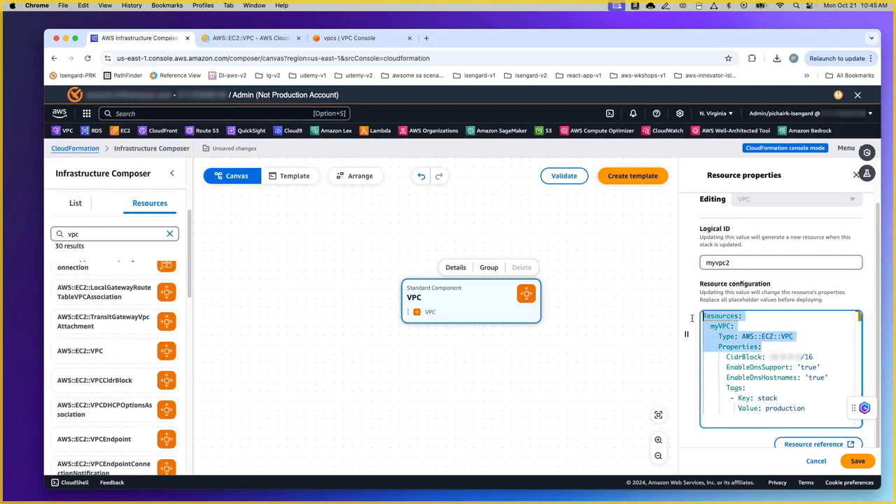
mouse_move(731, 314)
key("Delete")
key("Delete")
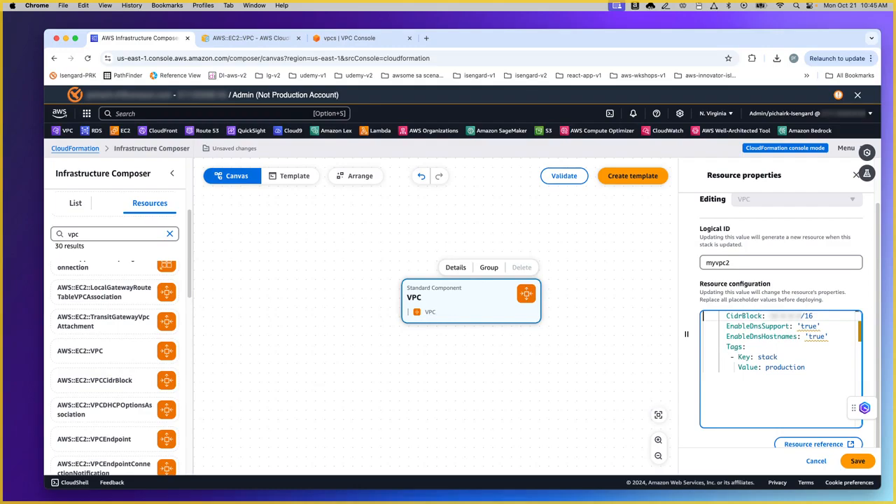
key("Delete")
key("Delete")
key("Delete")
key("Delete")
key("Delete")
key("Delete")
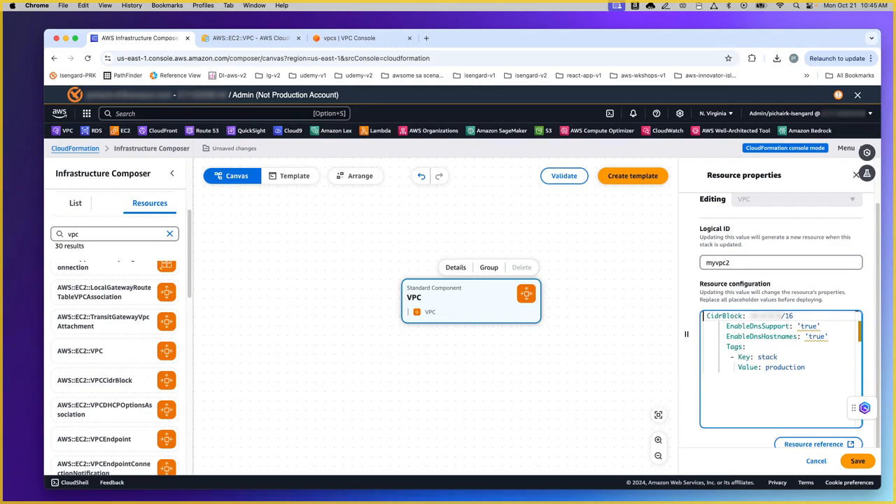
mouse_move(728, 338)
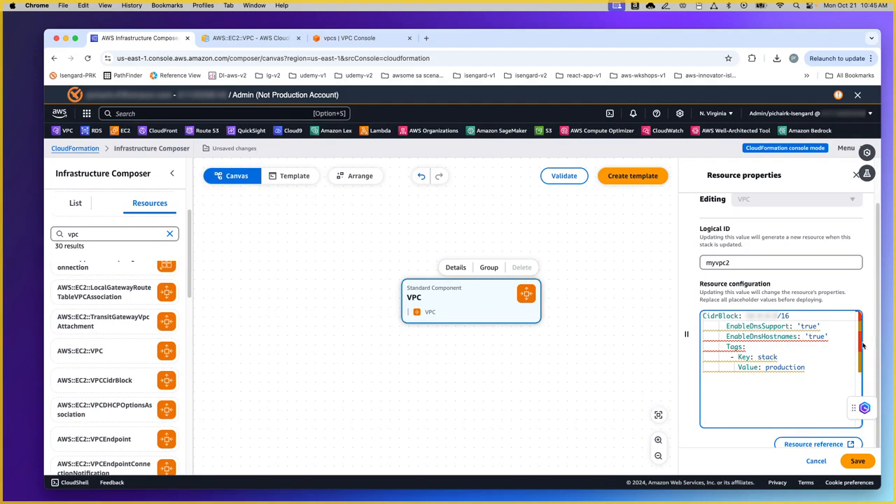
Step: Outdent the EnableDnsSupport and EnableDnsHostnames lines to align with CidrBlock
left_click(726, 326)
key("Return")
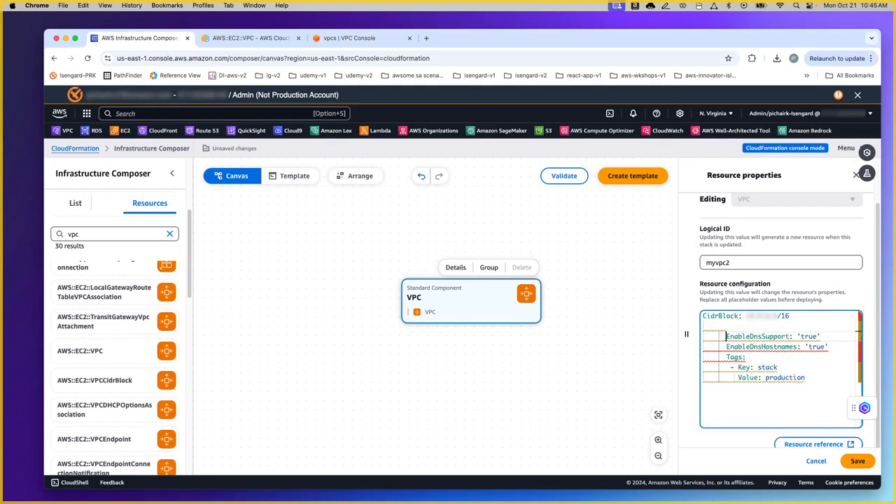
key("BackSpace")
key("BackSpace")
key("BackSpace")
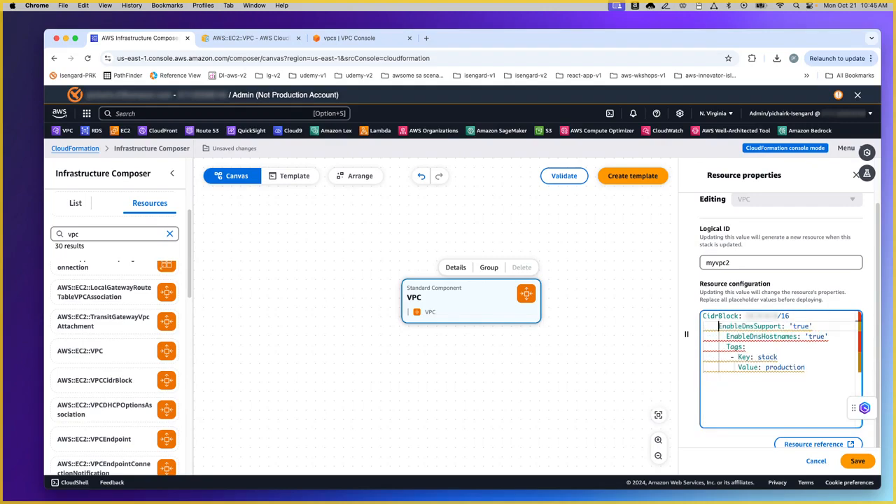
key("Down")
key("BackSpace")
key("BackSpace")
key("Down")
Step: Delete the Tags block with its Key and Value lines and fix EnableDnsSupport's indentation
left_click_drag(806, 368, 697, 349)
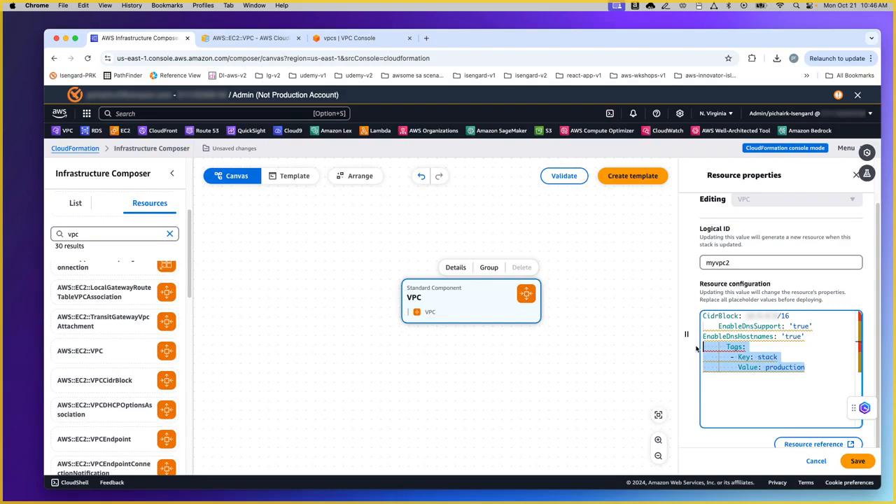
key("BackSpace")
left_click(723, 326)
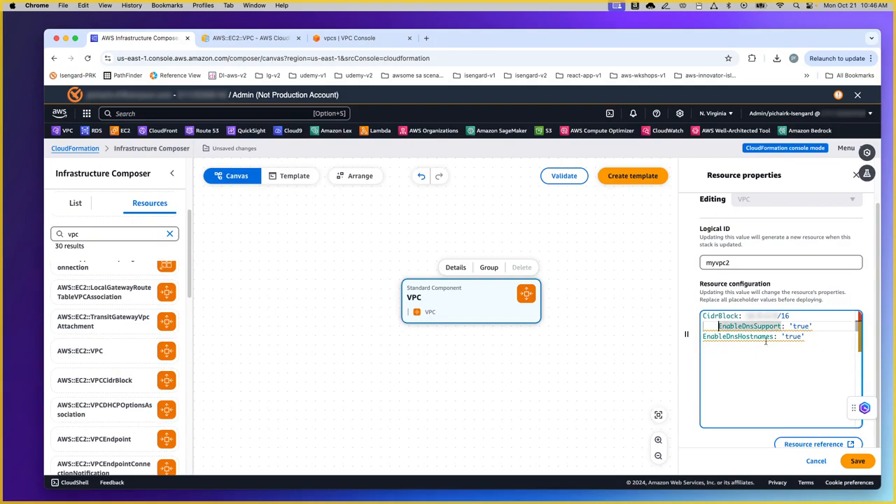
key("BackSpace")
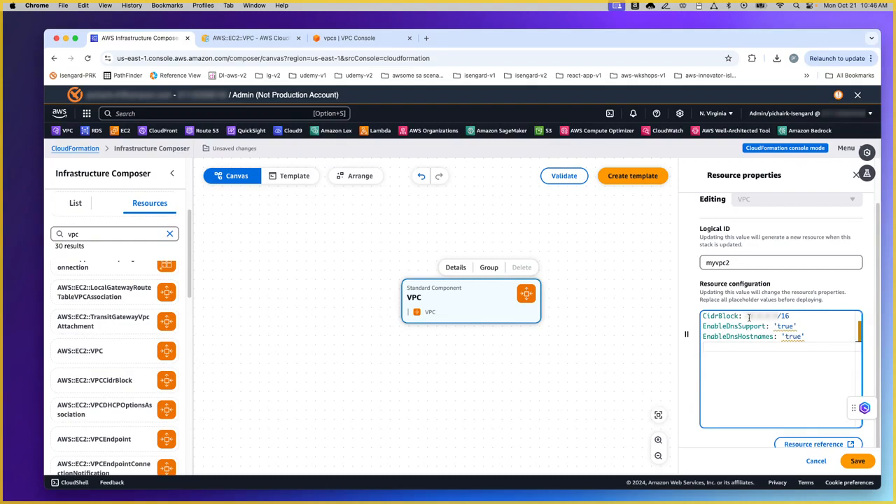
Step: Check the CidrBlock value and close the property documentation popup
left_click_drag(746, 316, 777, 317)
left_click(804, 319)
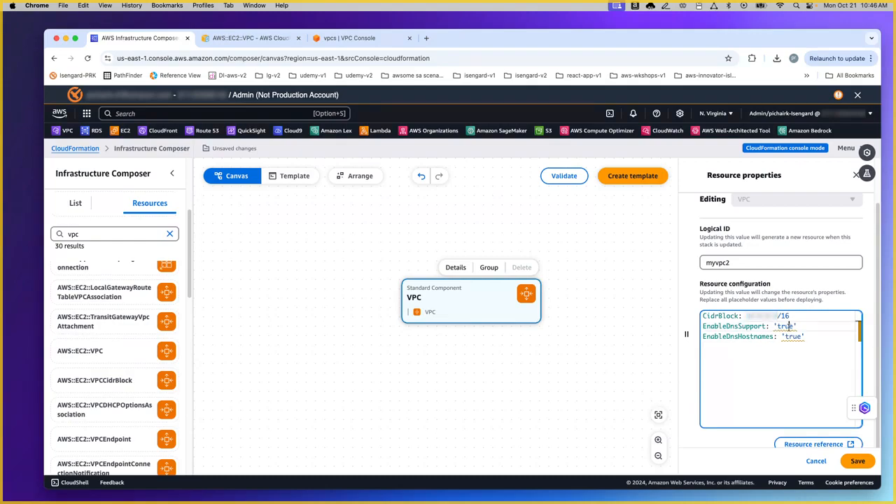
scroll(834, 422, "down", 3)
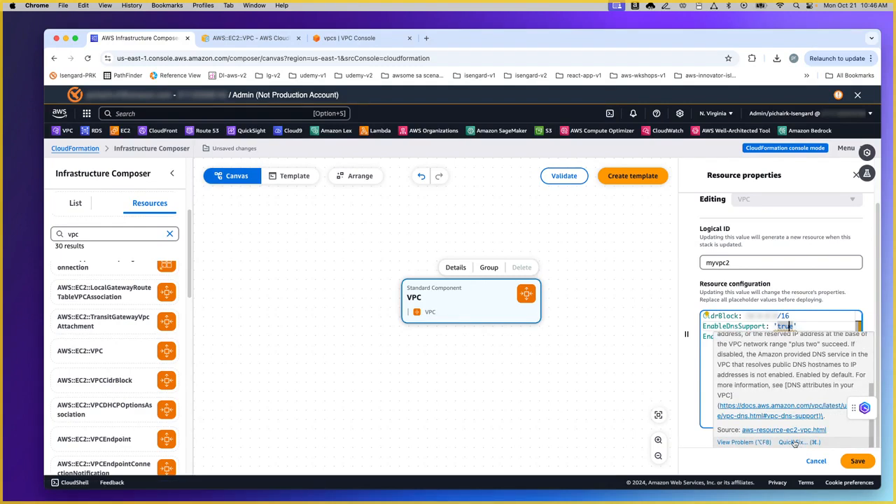
left_click(806, 329)
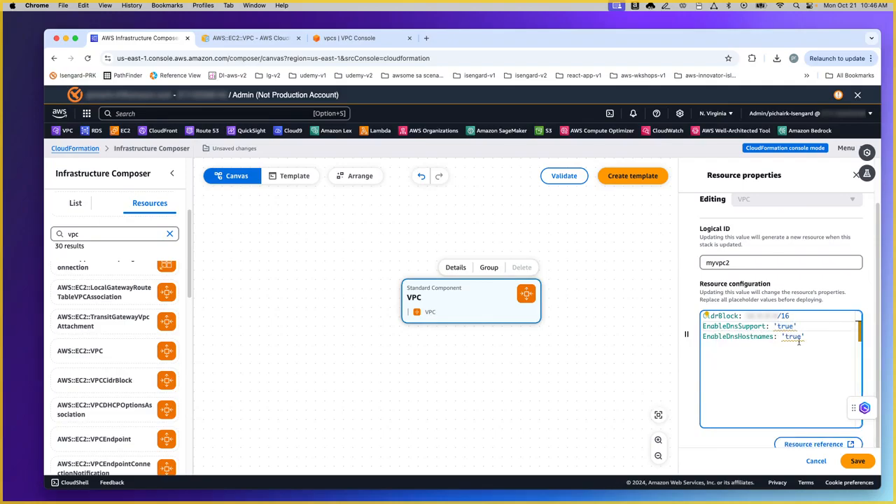
mouse_move(784, 334)
scroll(823, 423, "down", 1)
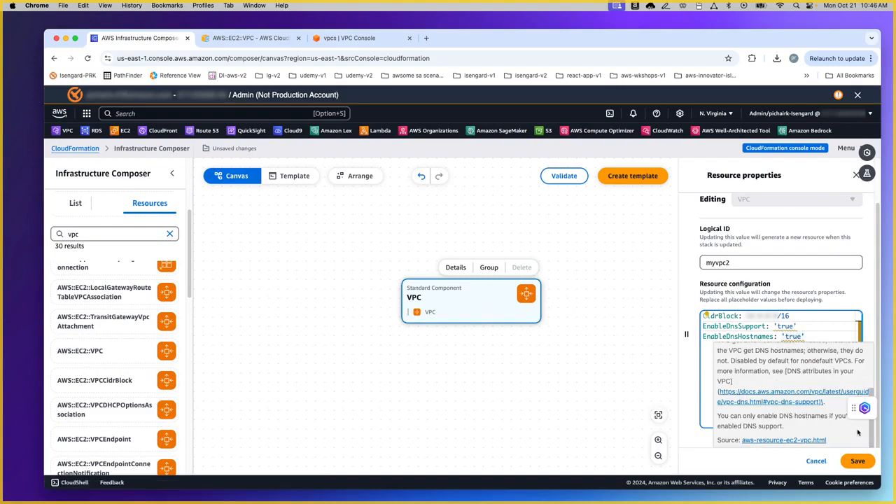
scroll(871, 381, "down", 1)
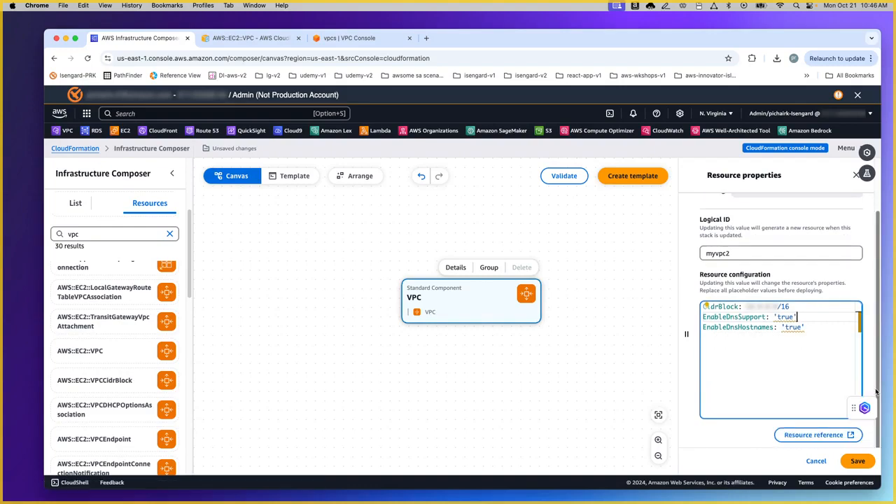
Step: Remove the quotes around true on EnableDnsSupport and EnableDnsHostnames
double_click(788, 316)
right_click(786, 317)
key("Escape")
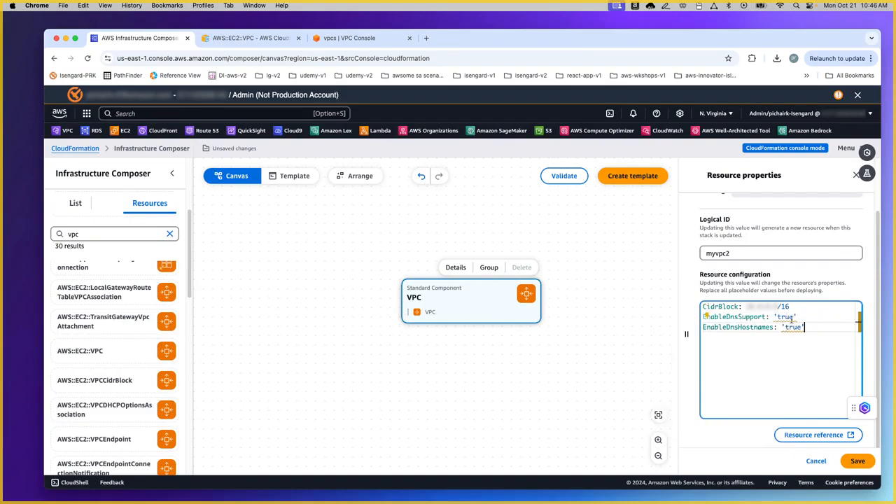
mouse_move(789, 316)
scroll(835, 404, "down", 2)
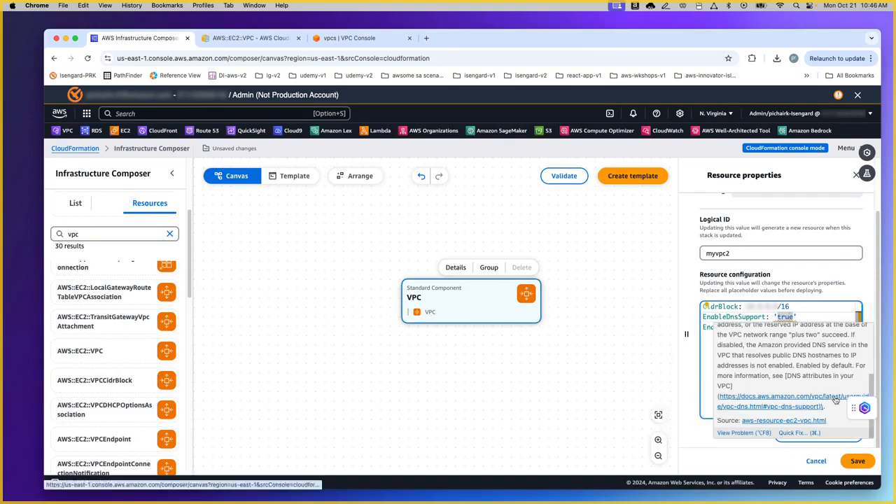
left_click(802, 317)
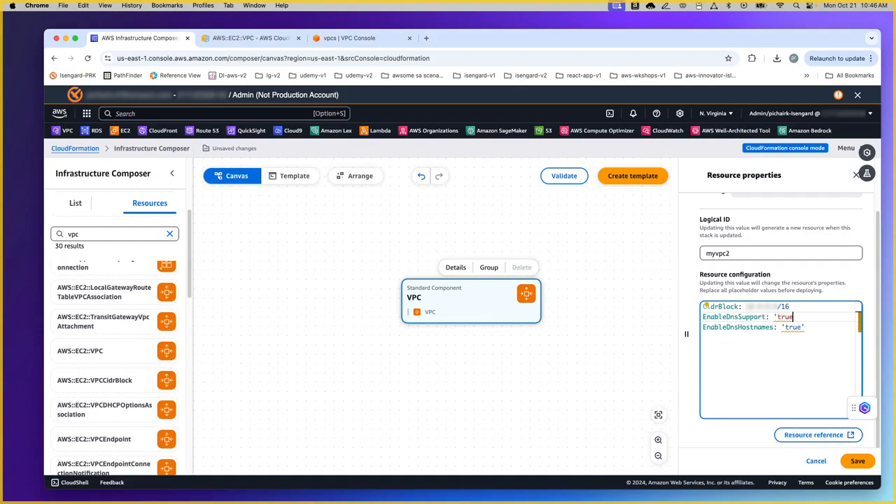
key("alt+Left")
key("BackSpace")
left_click(782, 326)
key("BackSpace")
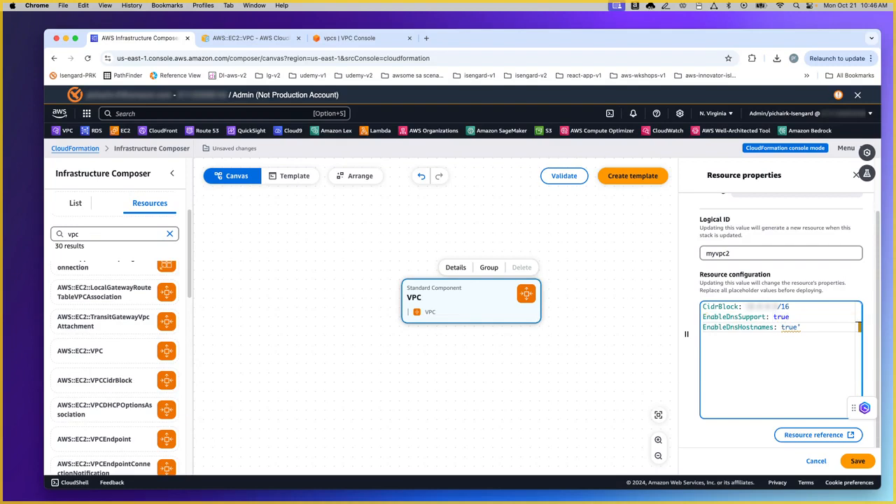
key("Right")
key("Right")
key("Right")
key("BackSpace")
Step: Save the myvpc2 configuration with CidrBlock and both DNS settings set to true
left_click(787, 354)
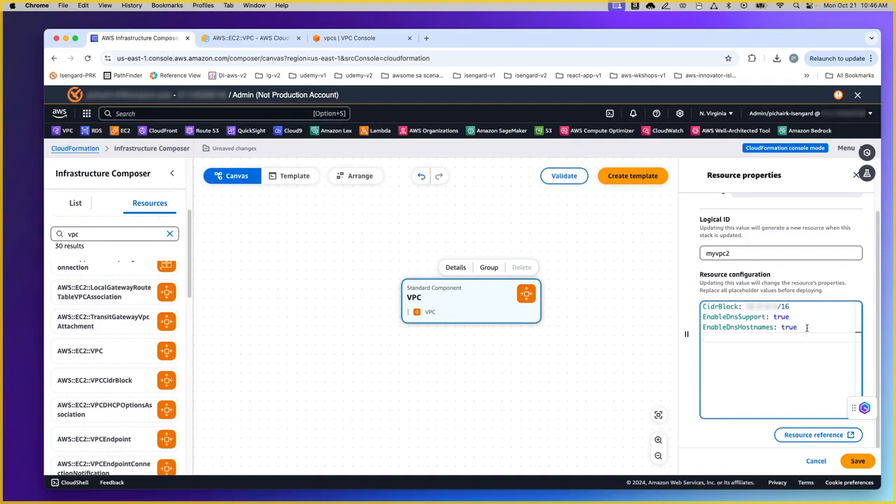
left_click_drag(805, 328, 702, 312)
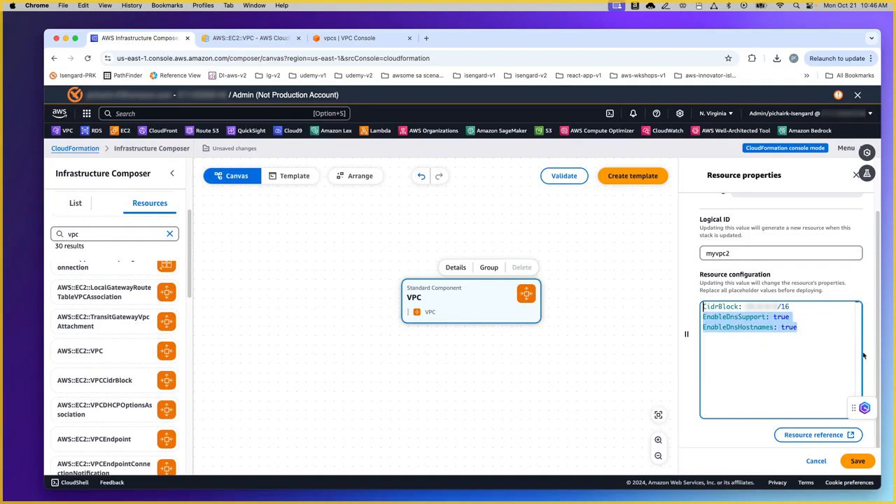
left_click(858, 462)
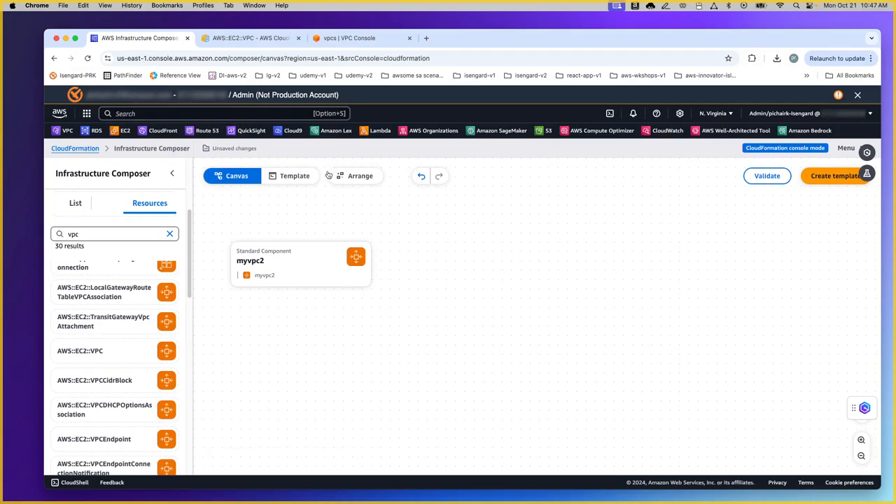
left_click(298, 177)
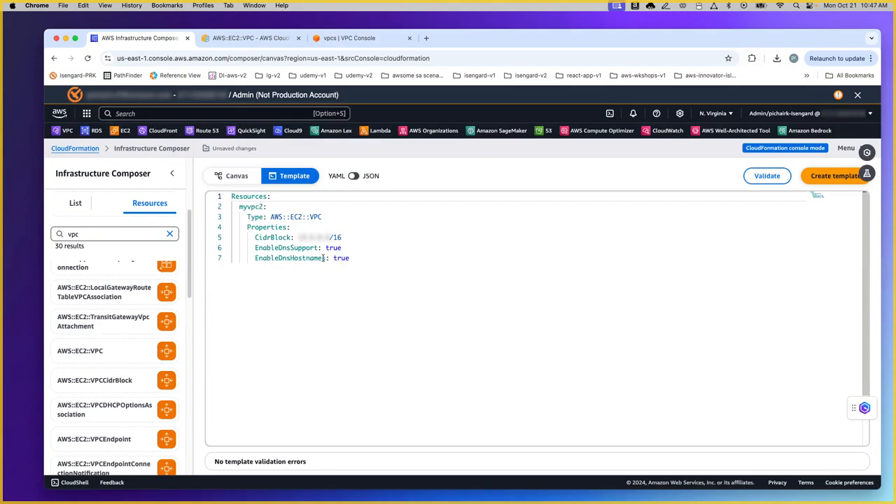
mouse_move(322, 258)
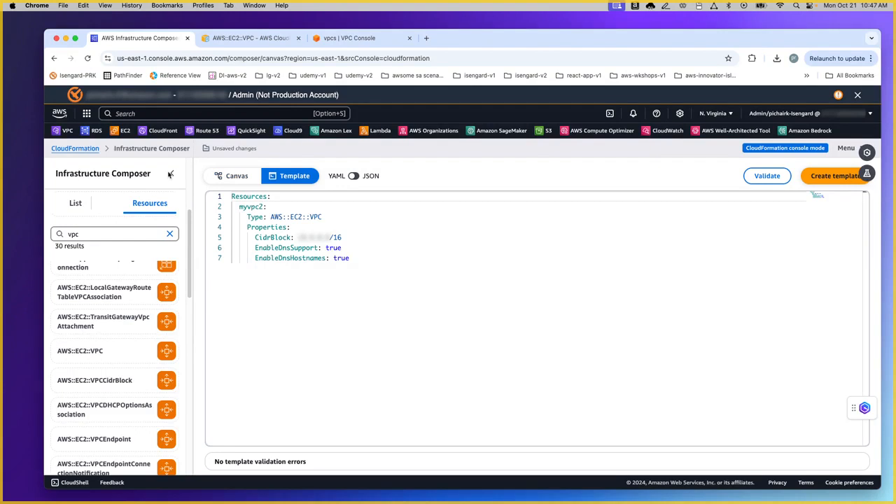
left_click(238, 176)
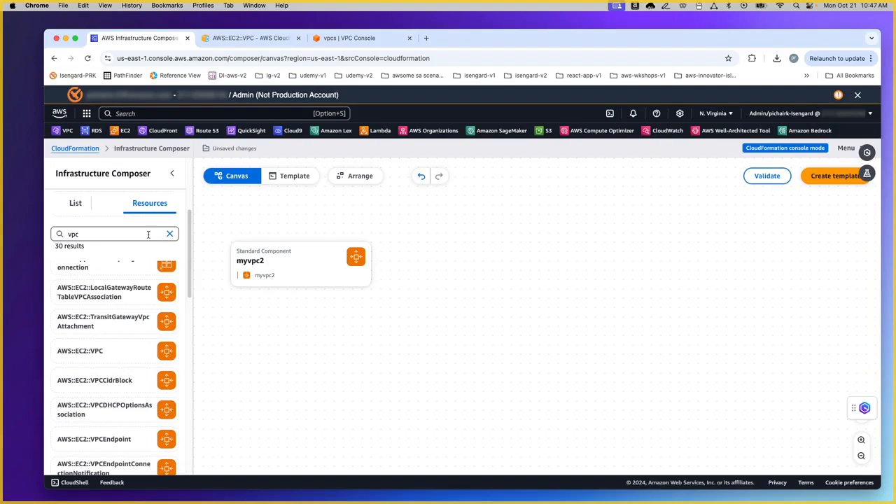
Step: Search for 'subnet' and add an AWS::EC2::Subnet resource to the canvas
left_click(170, 233)
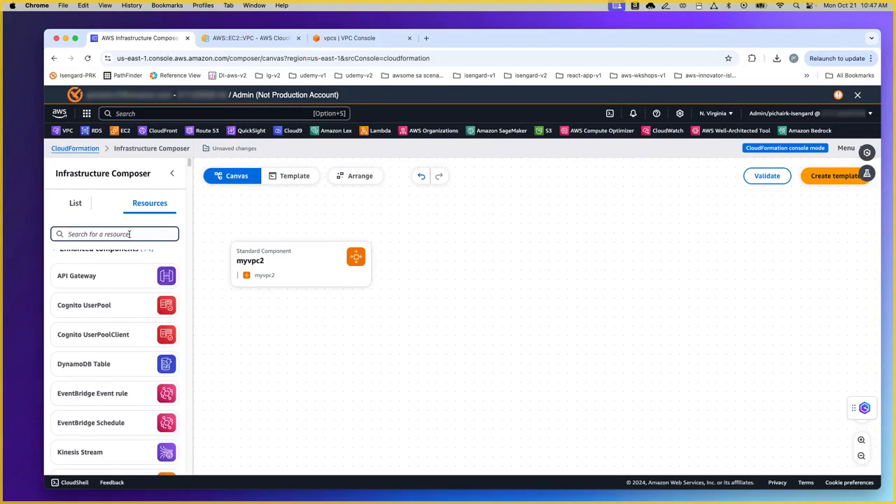
type("subnet")
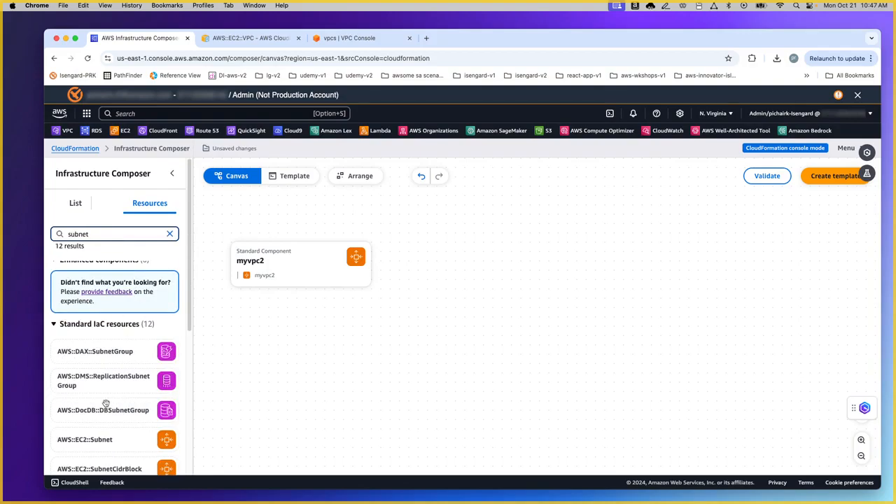
left_click_drag(110, 442, 399, 360)
Step: Rename the subnet's logical ID to mypublics2 and delete its VpcId placeholder line
left_click(392, 328)
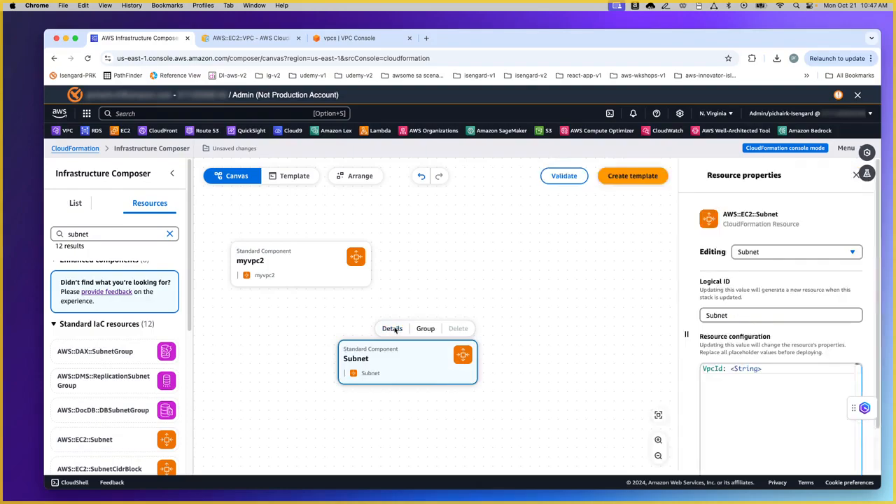
left_click(743, 315)
left_click_drag(743, 314, 667, 310)
type("mypublic")
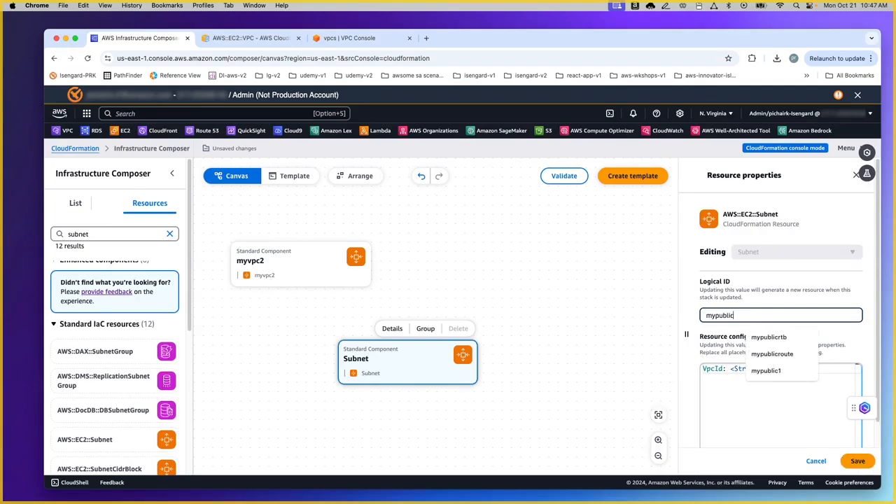
type("s2")
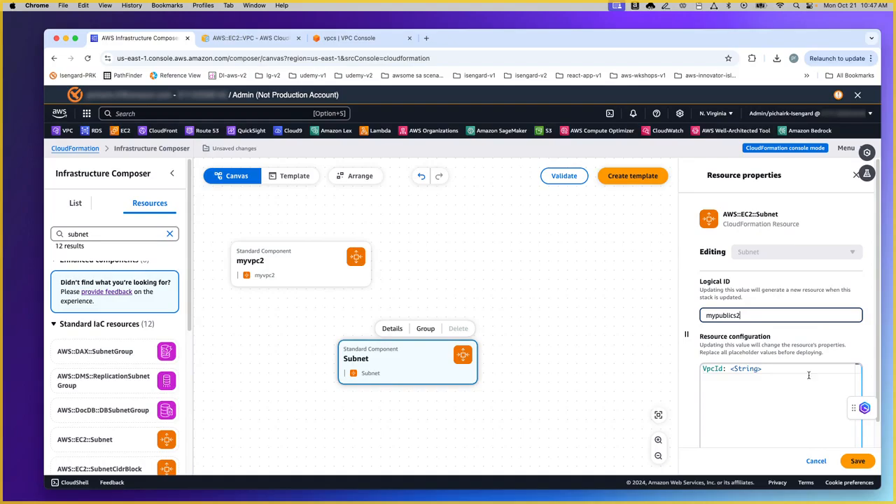
triple_click(778, 371)
key("BackSpace")
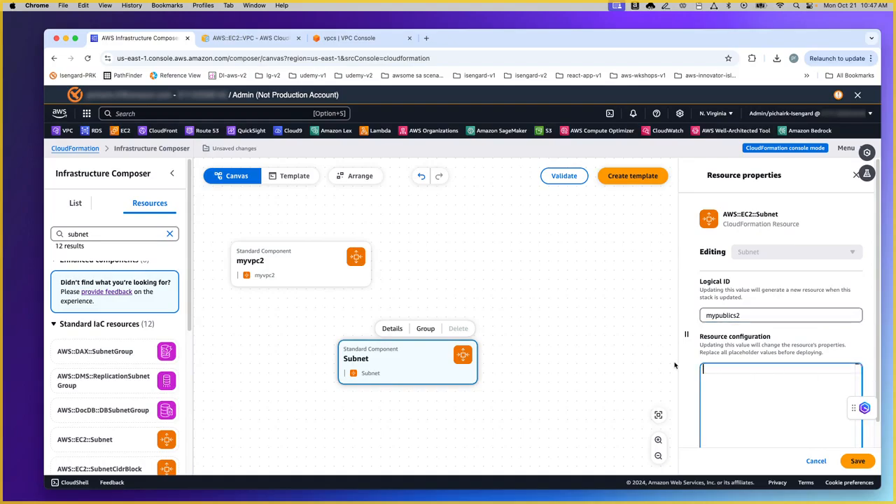
scroll(769, 364, "down", 2)
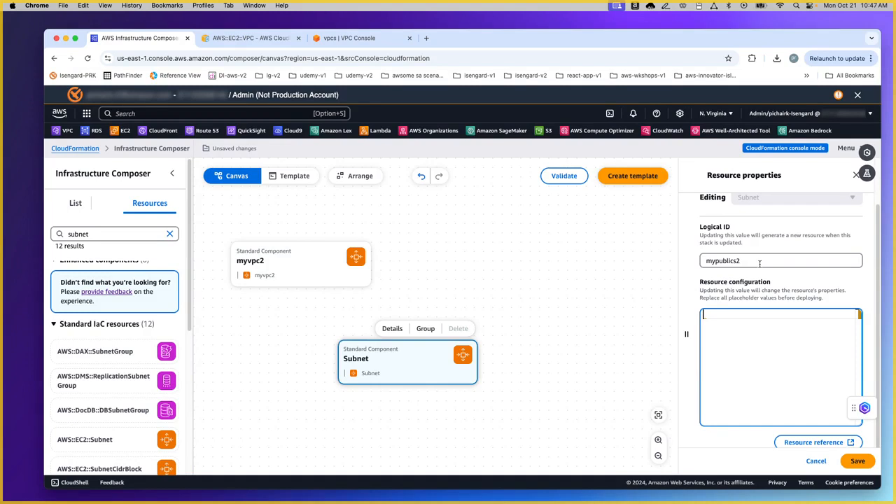
left_click(819, 445)
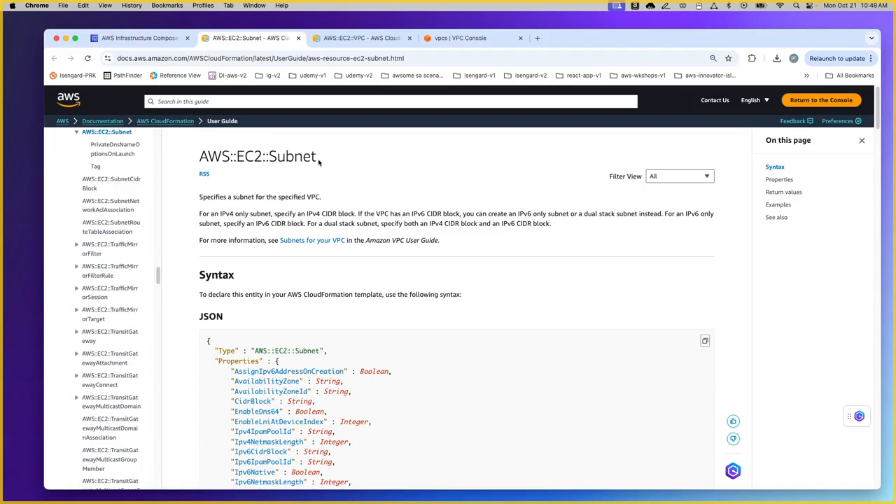
Step: Copy the AWS::EC2::Subnet YAML example and return to mypublics2's empty resource configuration
scroll(318, 161, "down", 3)
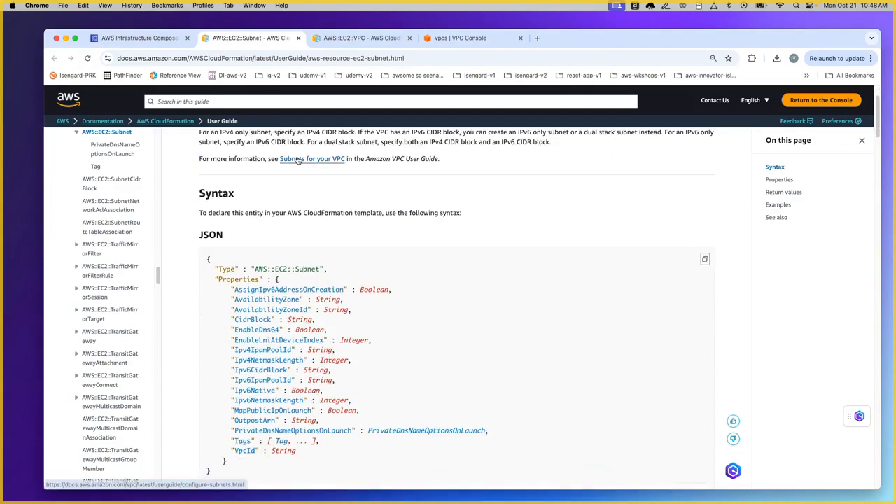
left_click(779, 205)
scroll(399, 220, "down", 2)
scroll(402, 225, "down", 3)
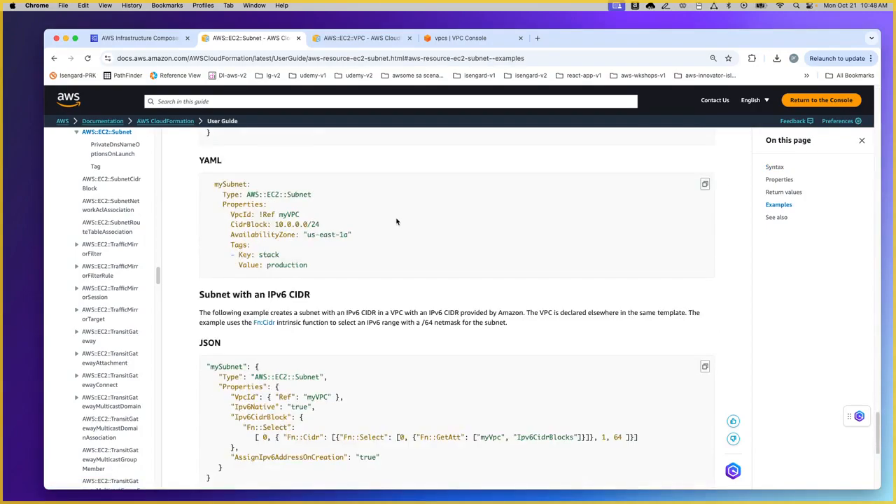
left_click(705, 184)
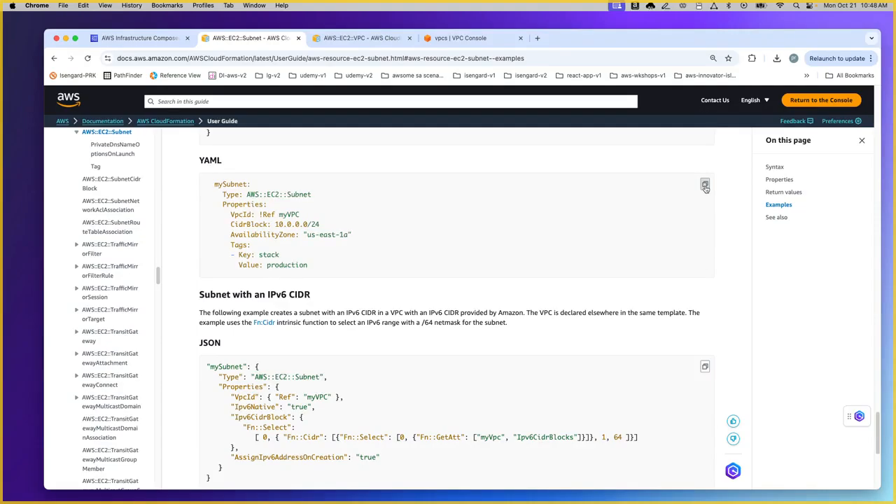
left_click(160, 38)
left_click(723, 314)
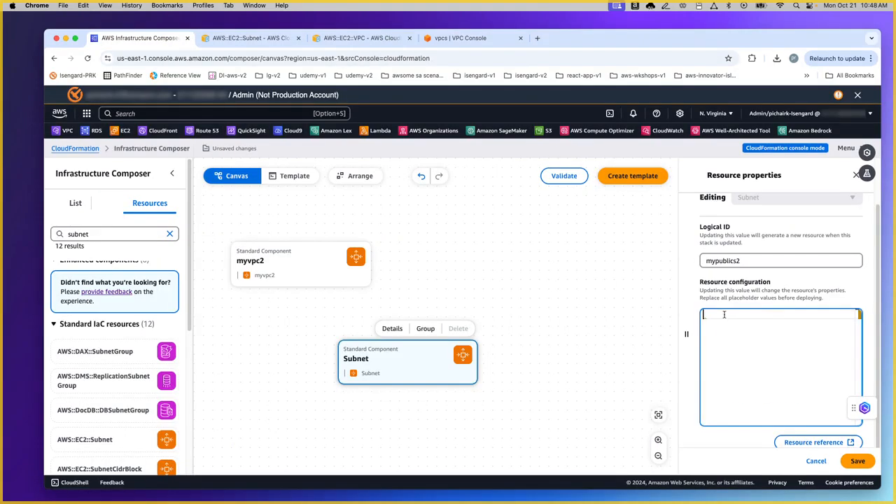
Step: Paste the subnet example YAML and strip its header and Tags lines
key("super+v")
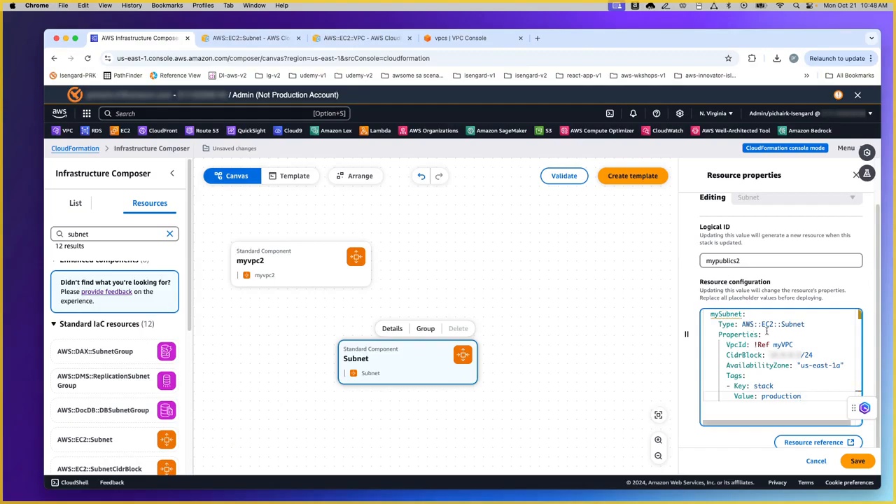
left_click(766, 334)
left_click_drag(766, 334, 680, 311)
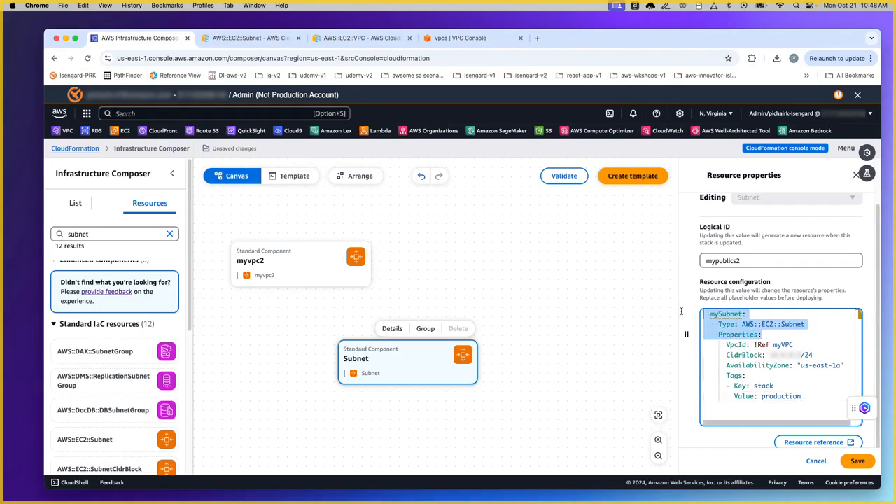
key("BackSpace")
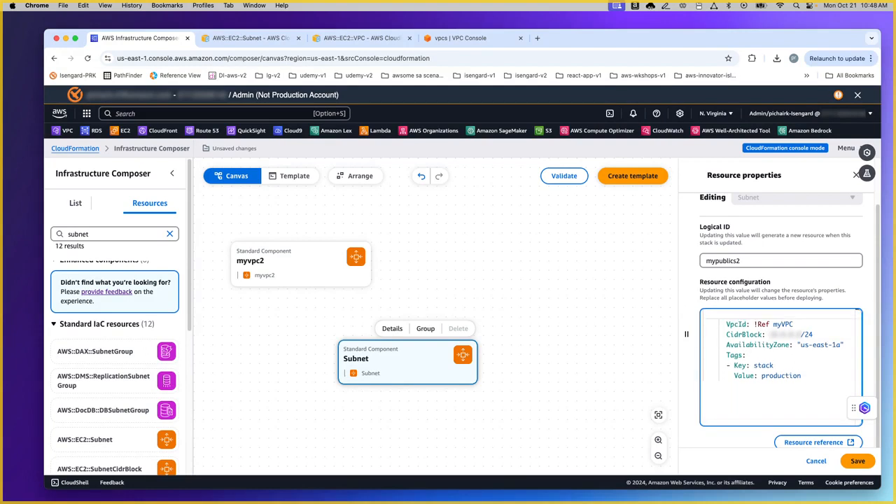
key("Delete")
left_click_drag(809, 365, 700, 344)
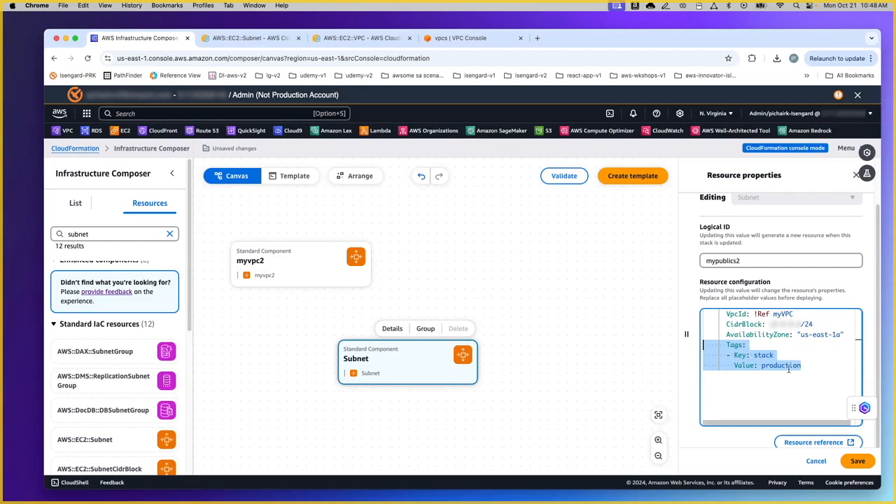
key("BackSpace")
Step: Replace the myVPC reference with myvpc2 and save the subnet configuration
double_click(798, 313)
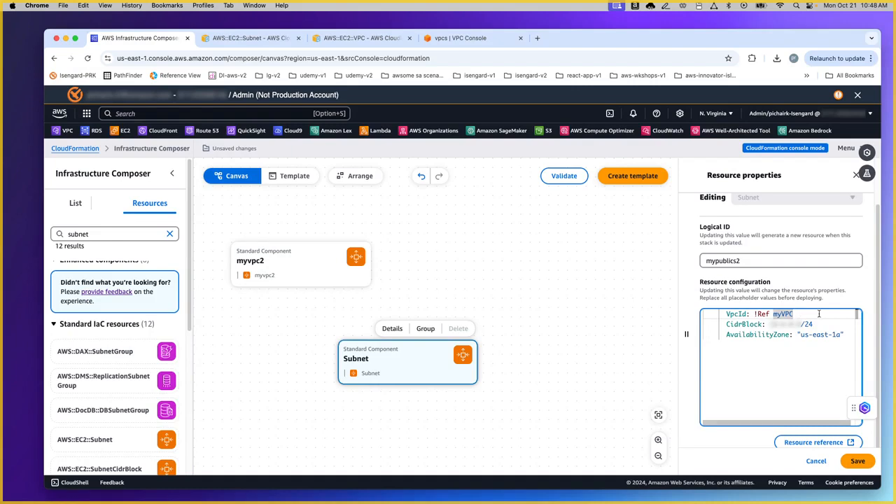
type("myvpc2")
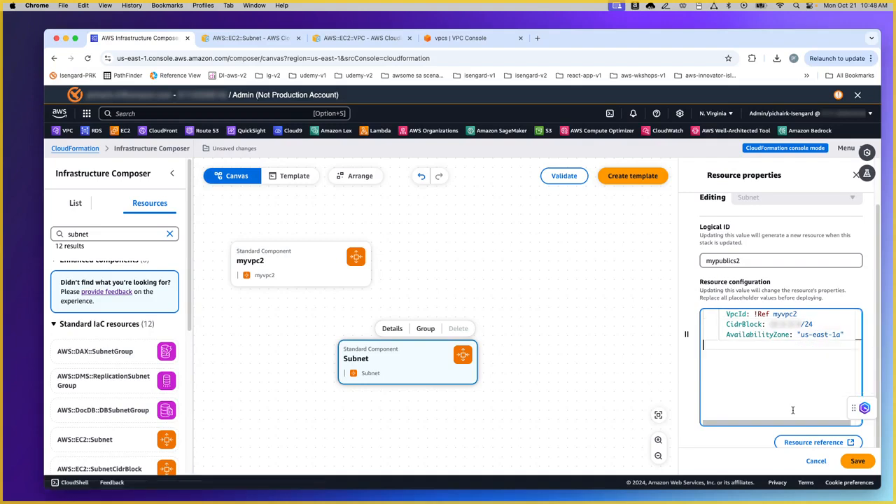
left_click(858, 461)
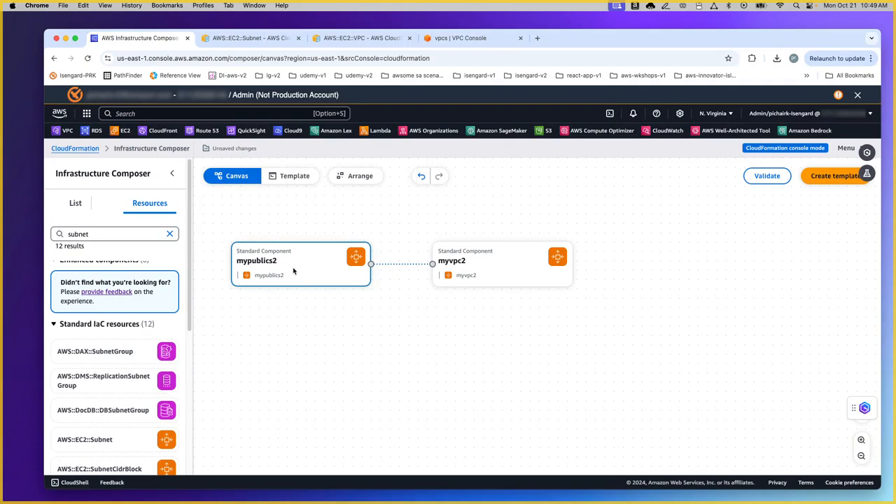
Step: Search 'internet', place an AWS::EC2::InternetGateway on the canvas and open its resource reference
left_click(169, 234)
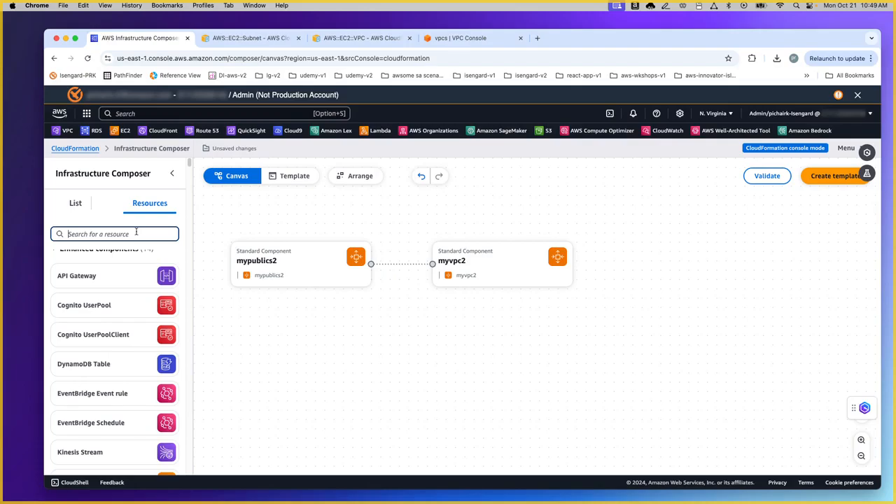
type("internet")
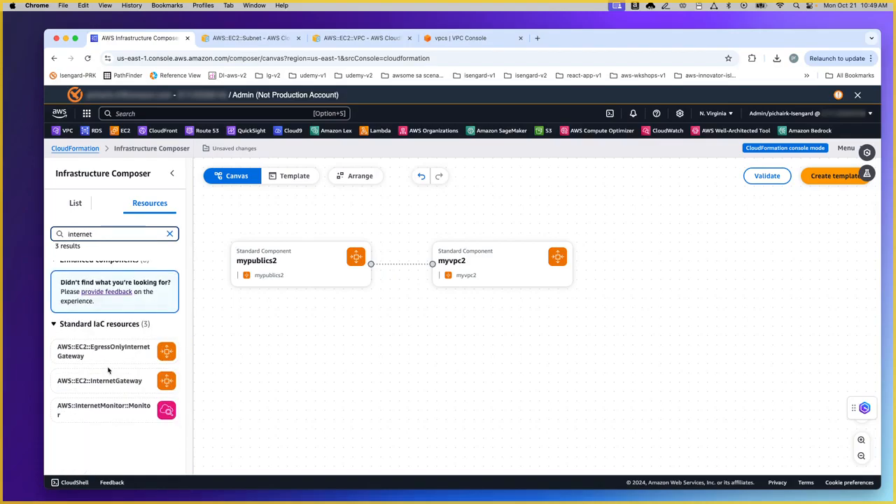
left_click_drag(125, 386, 498, 348)
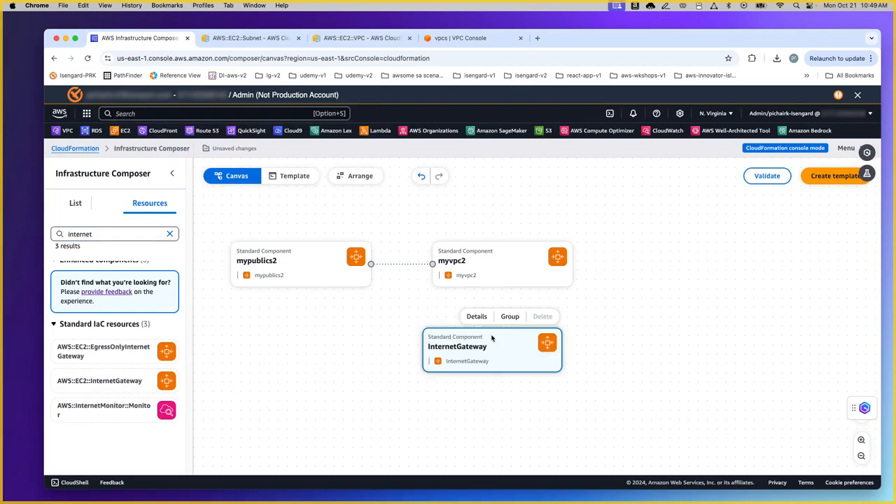
left_click(481, 318)
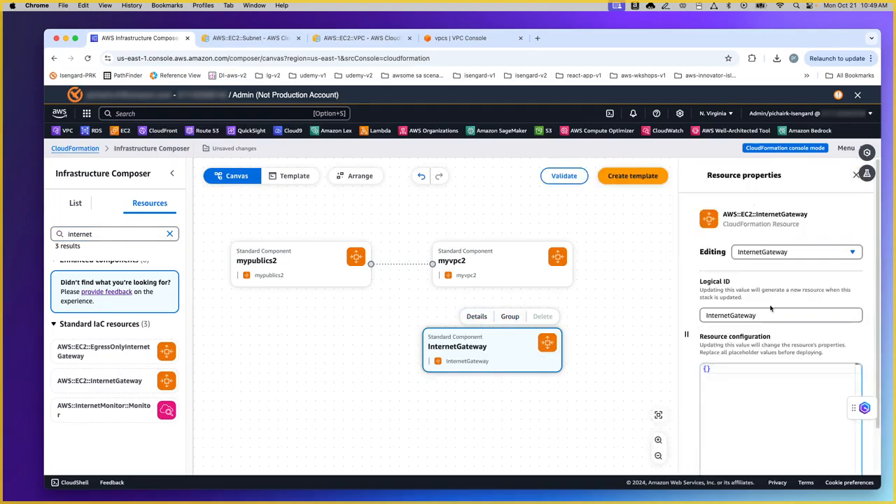
scroll(781, 316, "down", 2)
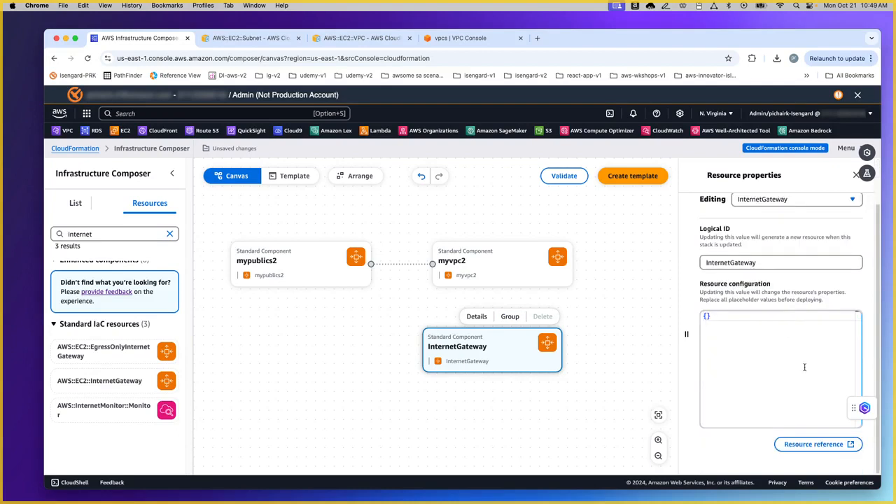
left_click(824, 446)
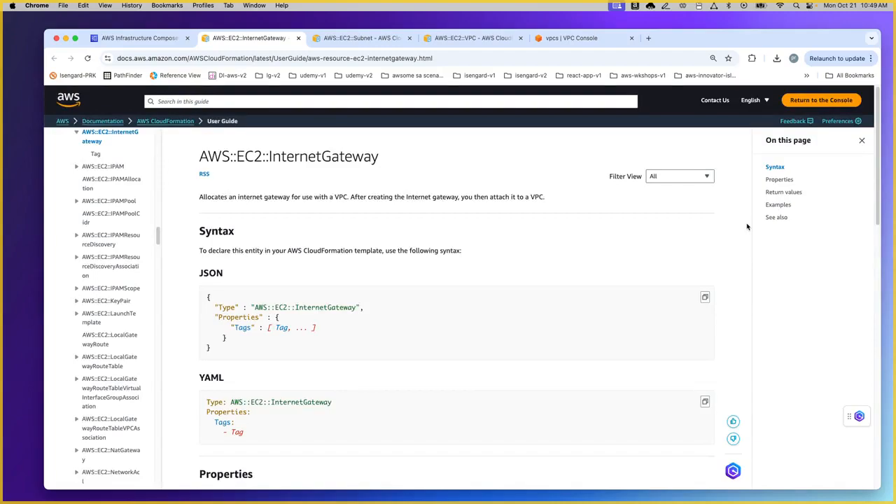
Step: Review the Tags lines of the InternetGateway YAML example in the documentation
left_click(781, 204)
scroll(382, 336, "down", 2)
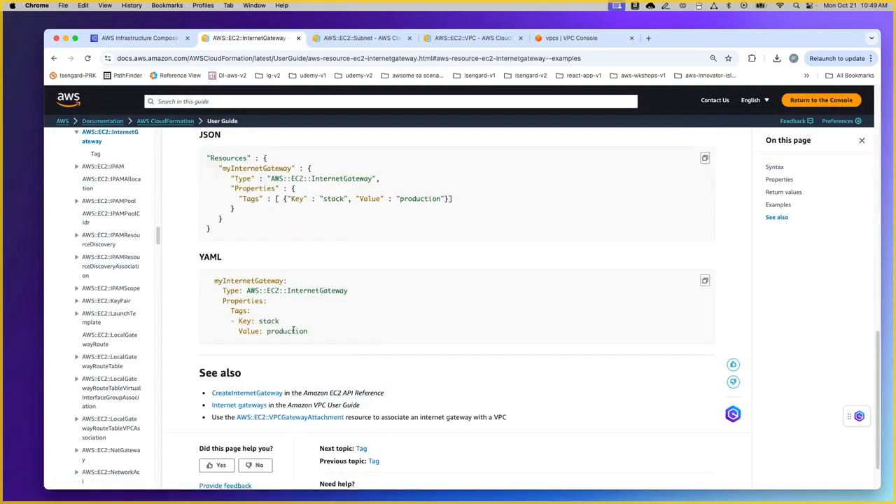
left_click_drag(308, 332, 220, 310)
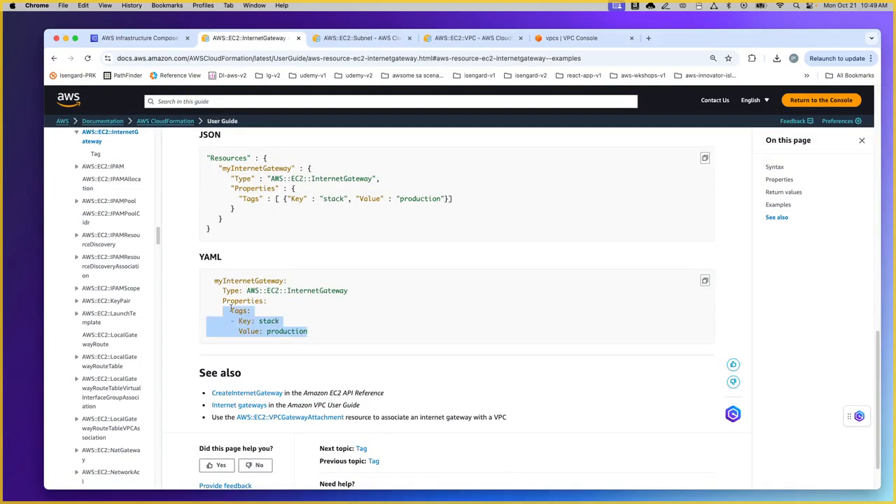
left_click(292, 309)
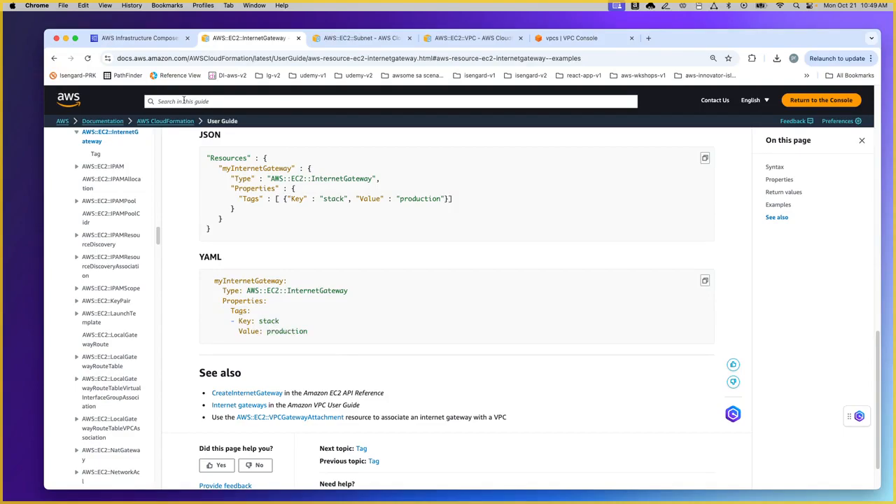
Step: Back in Composer, delete the gateway's empty {} resource configuration
left_click(140, 38)
triple_click(715, 311)
key("BackSpace")
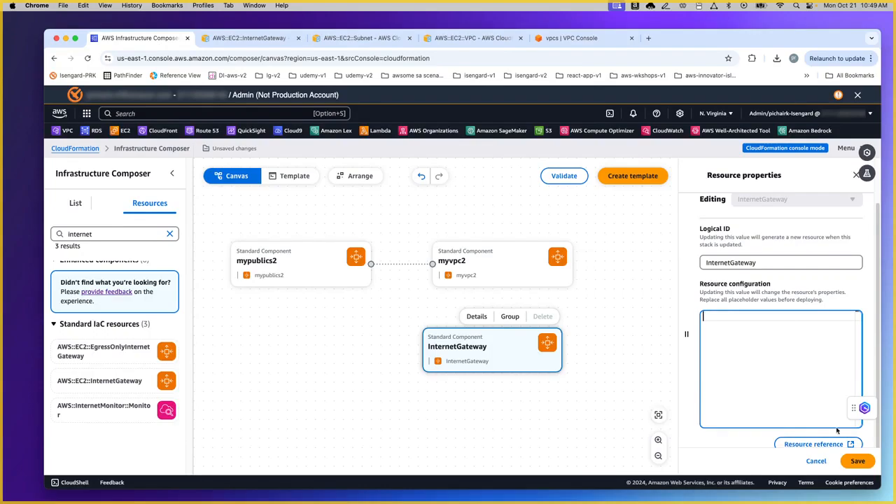
Step: Save the internet gateway, then add a VPCGatewayAttachment found by searching 'attach'
left_click(856, 460)
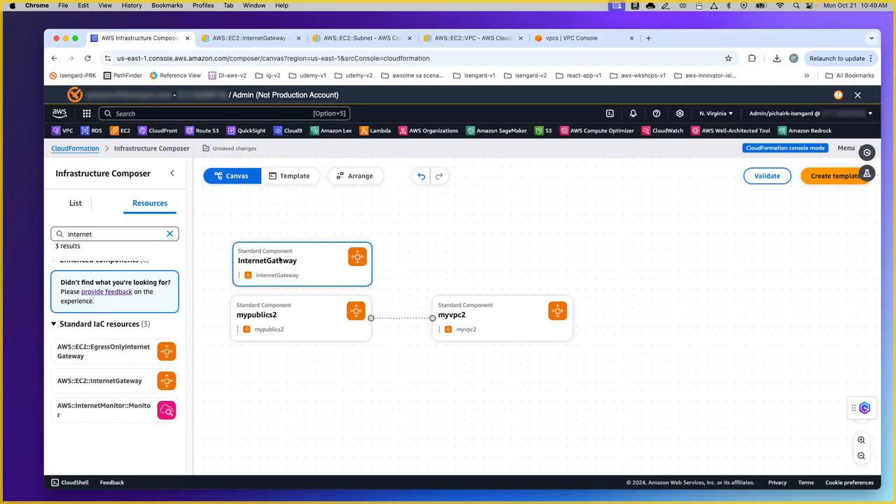
left_click(148, 233)
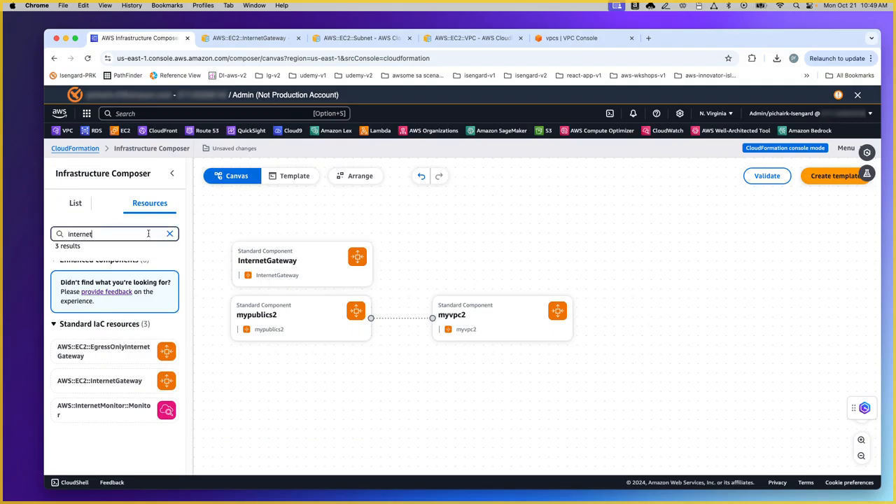
key("BackSpace")
key("BackSpace")
key("BackSpace")
key("BackSpace")
key("BackSpace")
key("BackSpace")
key("BackSpace")
key("BackSpace")
type("attach")
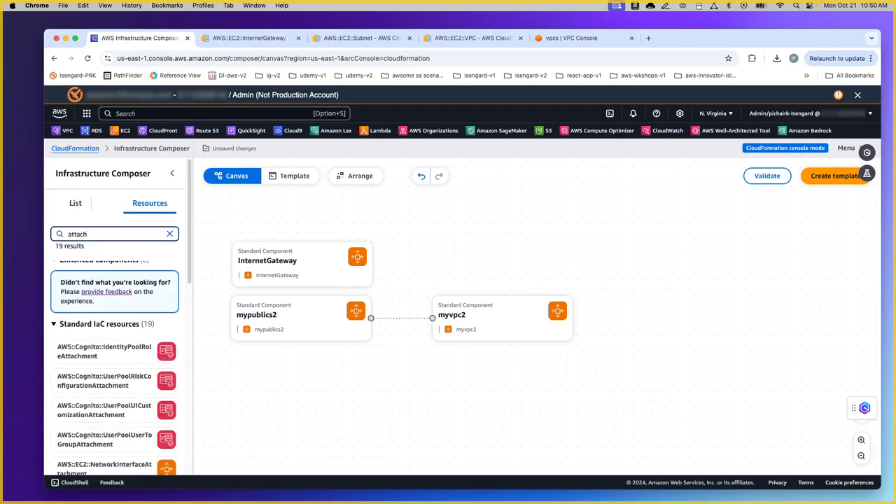
scroll(156, 392, "down", 5)
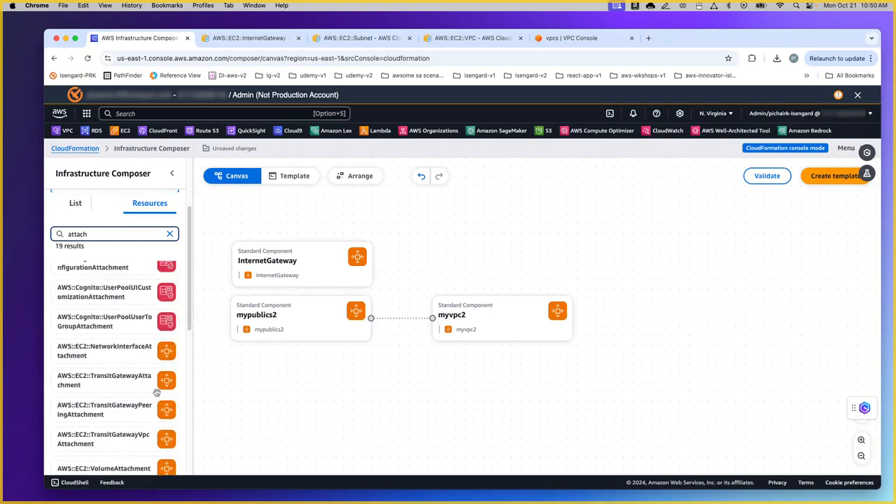
scroll(156, 392, "down", 2)
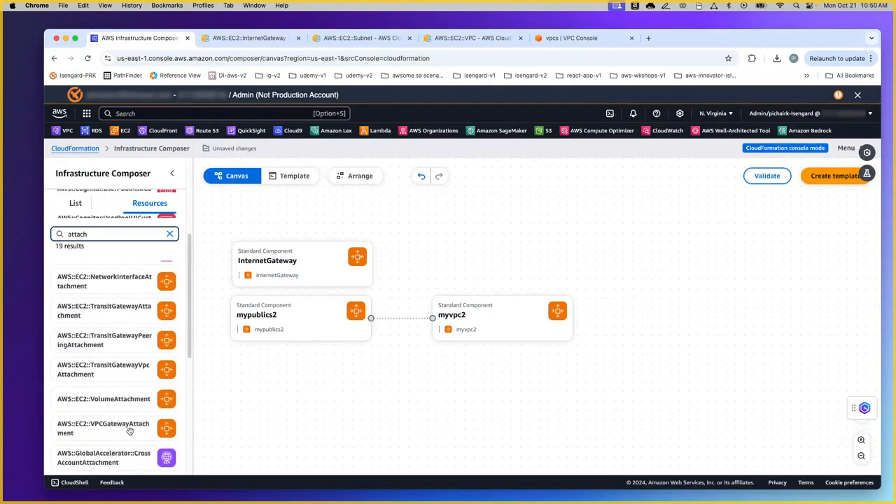
left_click_drag(127, 427, 442, 384)
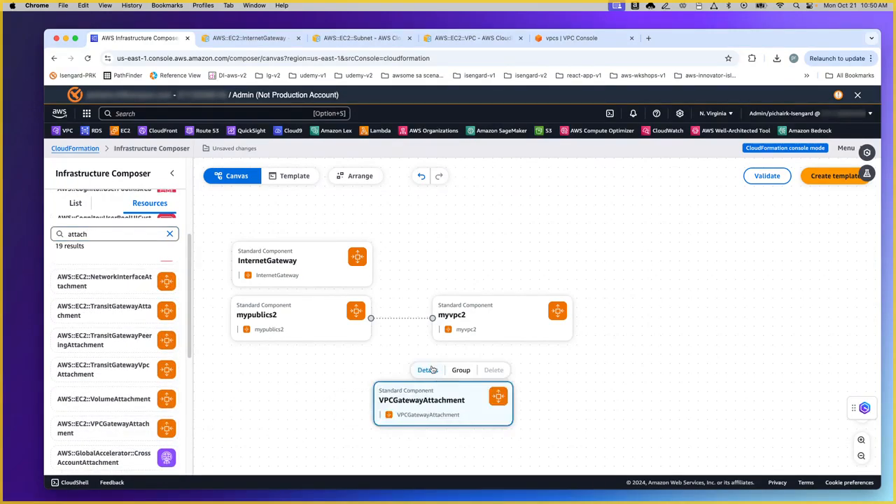
Step: Rename the attachment's logical ID to igw2, clear its VpcId placeholder, and open its reference page
left_click(428, 369)
double_click(786, 316)
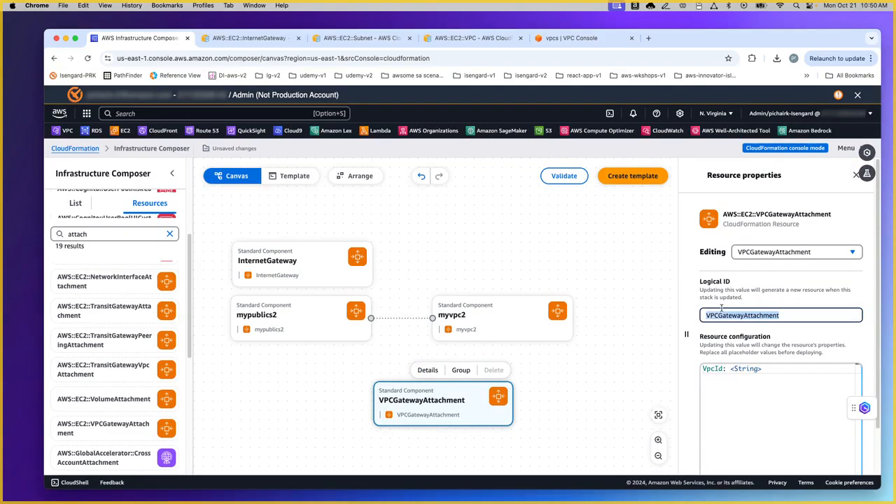
type("igw2")
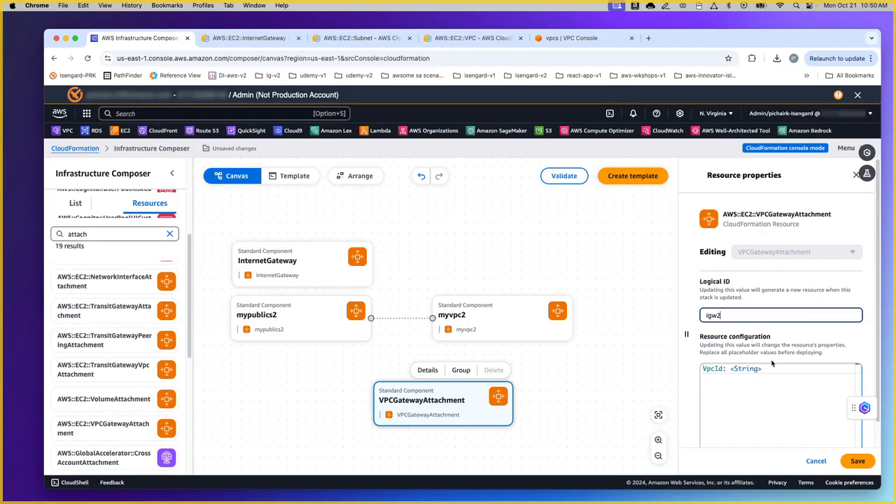
left_click_drag(766, 369, 646, 360)
key("BackSpace")
scroll(818, 389, "down", 2)
left_click(813, 434)
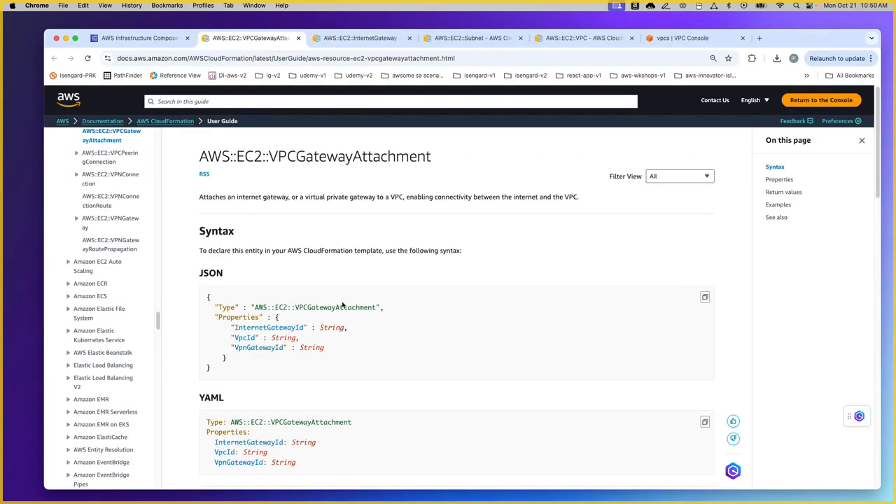
Step: Jump to the VPCGatewayAttachment Examples section and scroll to the YAML example
scroll(532, 252, "down", 3)
left_click(778, 205)
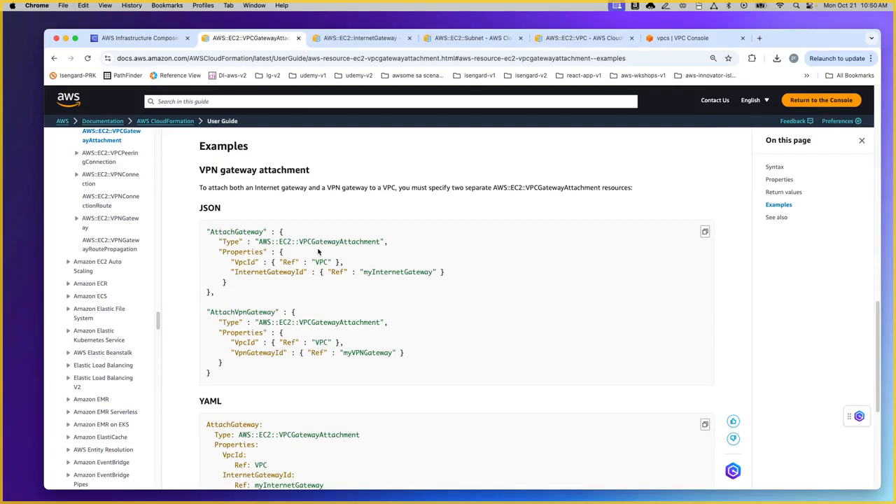
scroll(318, 252, "down", 1)
scroll(358, 251, "down", 5)
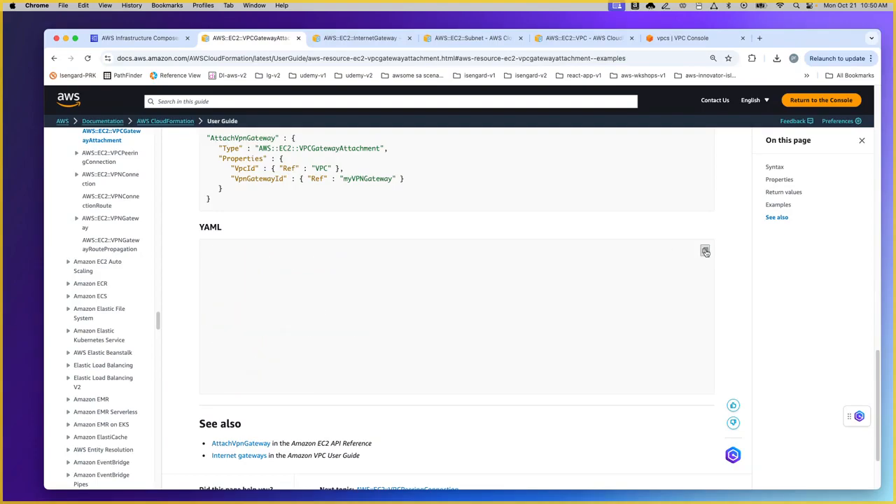
Step: Paste the attachment example into igw2 and remove the AttachVpnGateway block and AttachGateway header
left_click(140, 38)
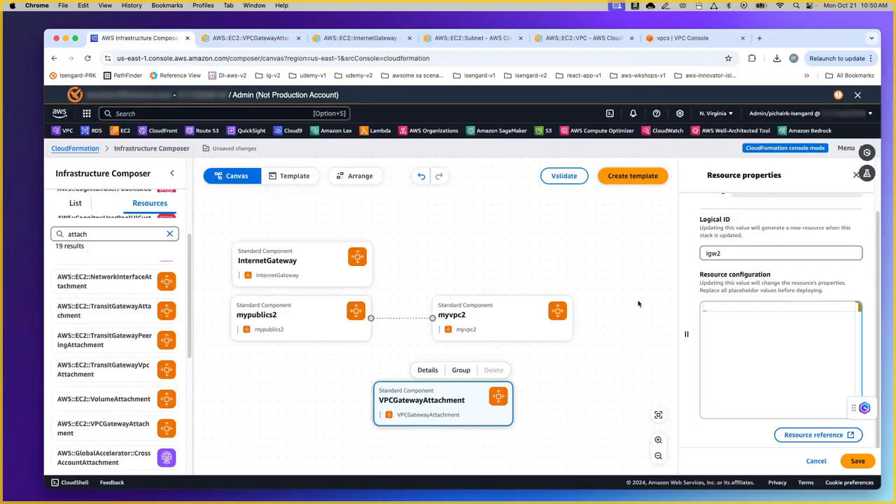
left_click(708, 306)
key("super+v")
left_click_drag(808, 432, 703, 369)
key("BackSpace")
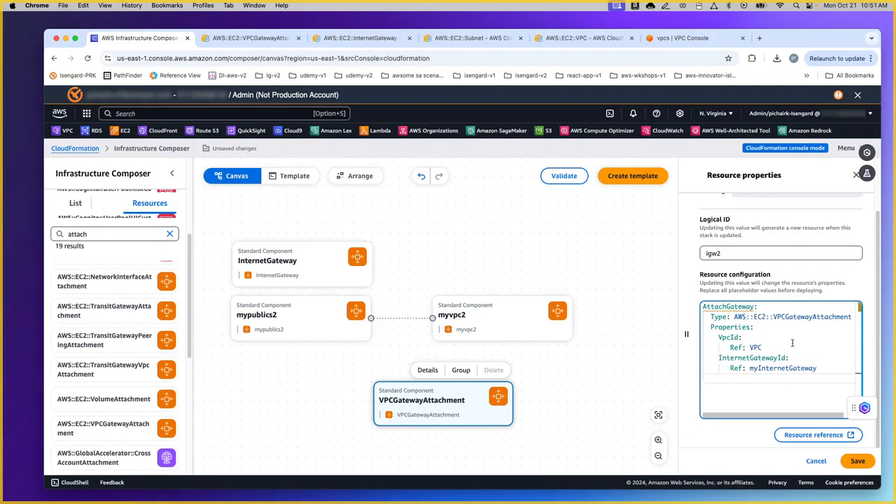
left_click_drag(755, 327, 689, 295)
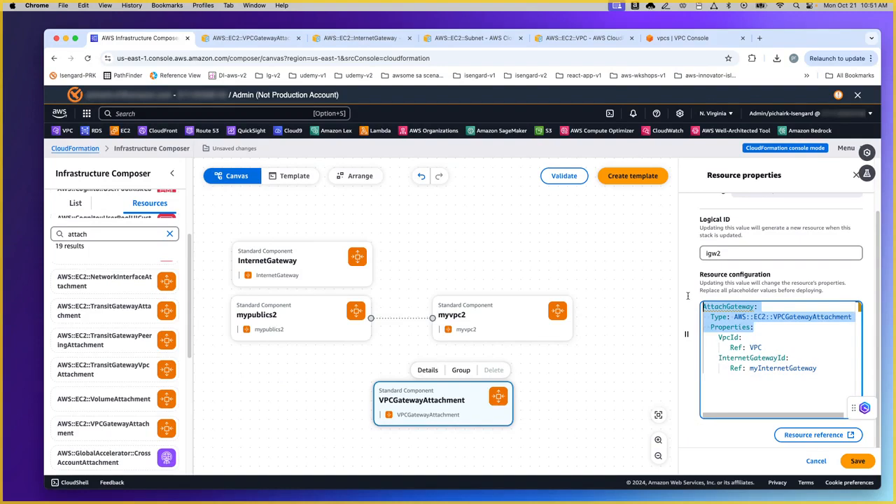
key("BackSpace")
key("Delete")
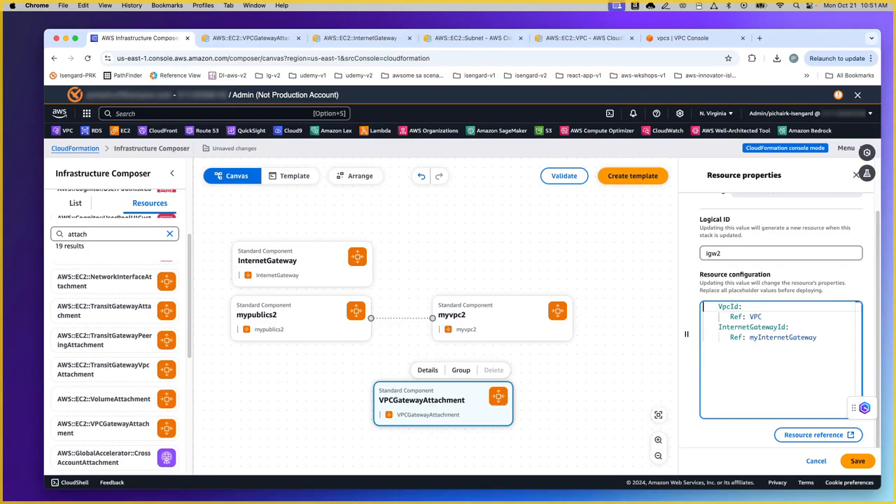
Step: Reference myvpc2 as the VPC and myigw2 as the internet gateway, then save
double_click(762, 317)
key("BackSpace")
left_click(820, 337)
key("BackSpace")
key("BackSpace")
key("BackSpace")
key("BackSpace")
key("BackSpace")
key("BackSpace")
key("BackSpace")
key("BackSpace")
key("BackSpace")
key("BackSpace")
key("BackSpace")
key("BackSpace")
key("BackSpace")
key("BackSpace")
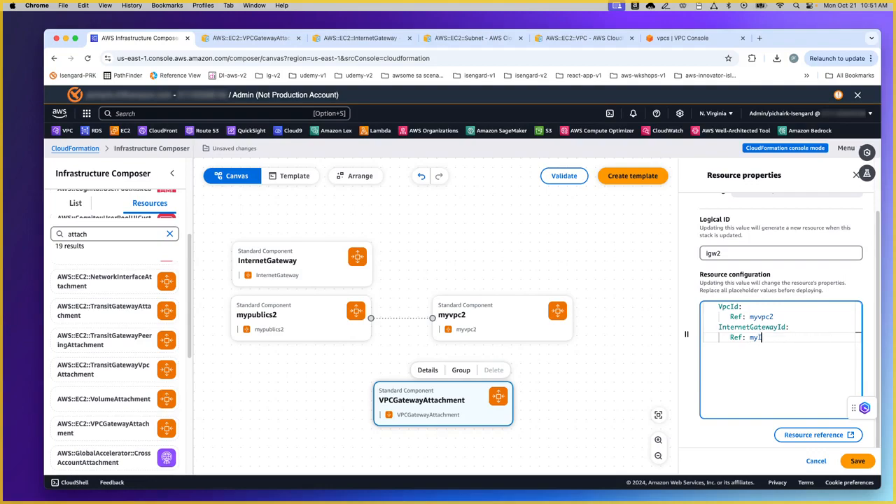
type("g")
key("BackSpace")
type("igw2")
left_click(857, 460)
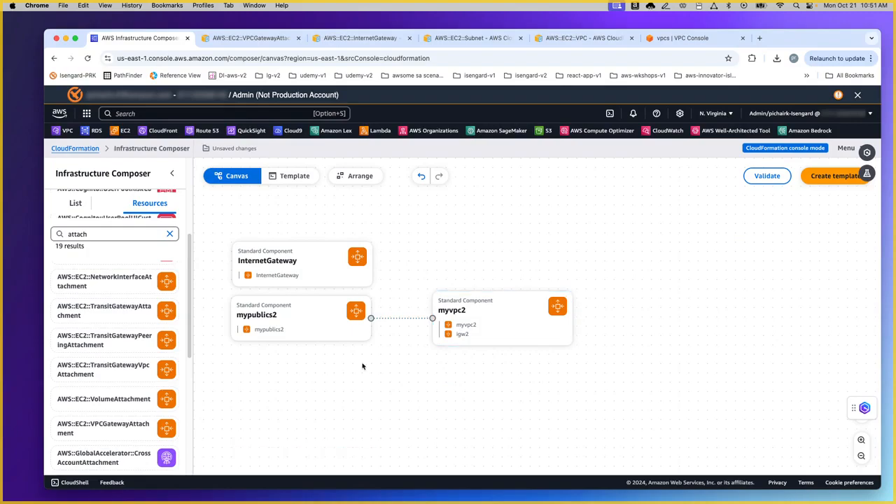
Step: Inspect the igw2 attachment's properties from the myvpc2 component's Editing list
left_click(482, 314)
left_click(486, 280)
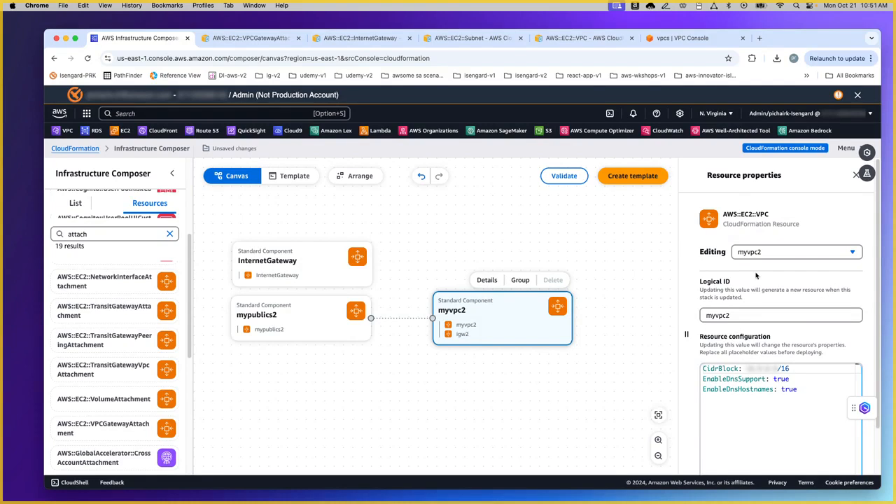
left_click(775, 254)
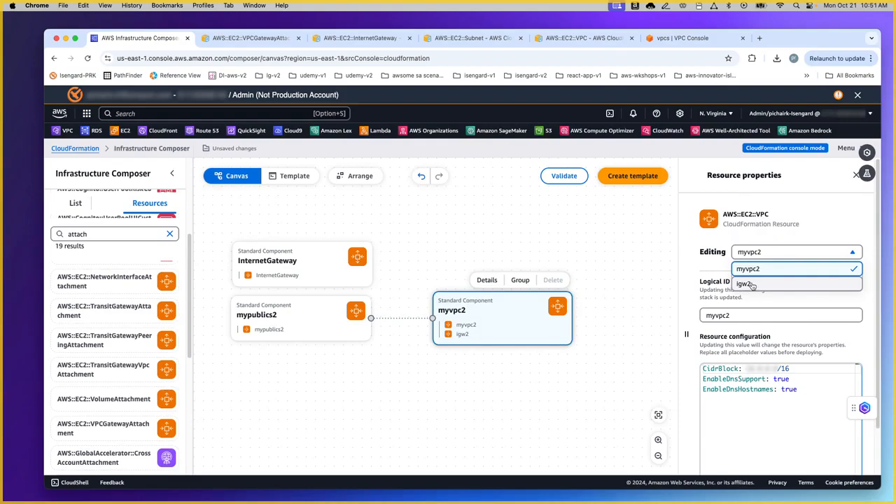
left_click(752, 286)
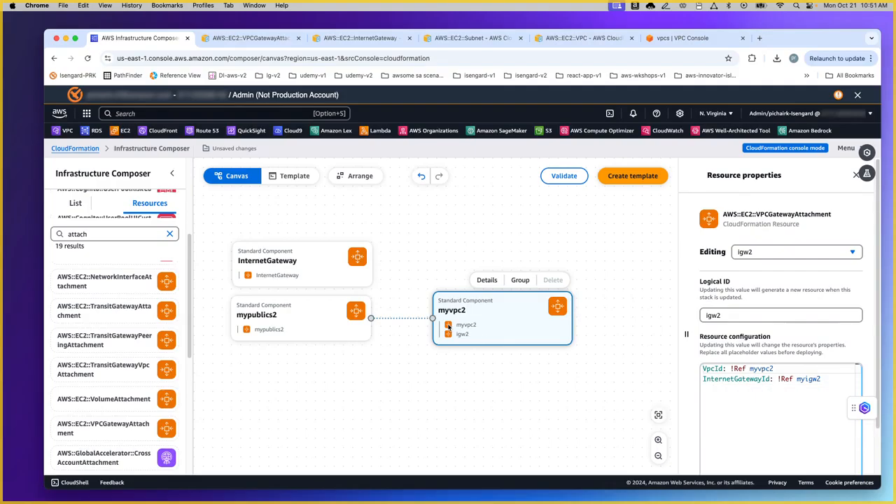
left_click(621, 289)
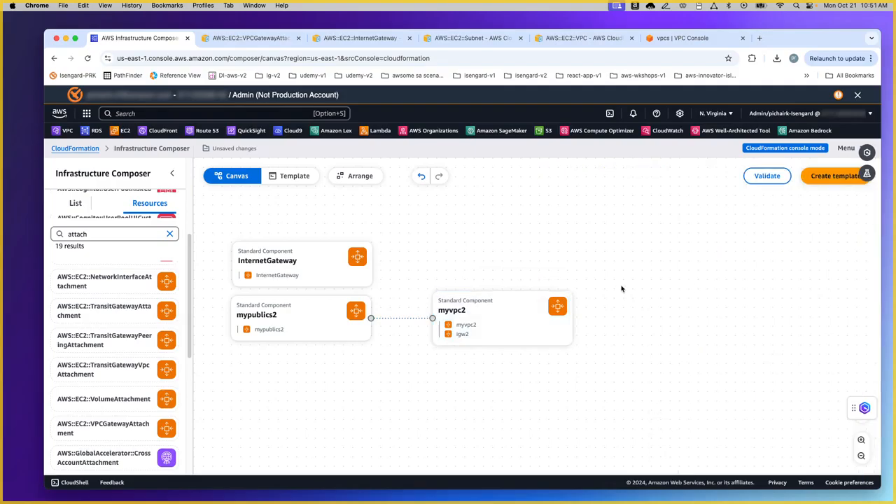
Step: Review the template YAML, return to the canvas, and clear the 'attach' resource search
left_click(307, 184)
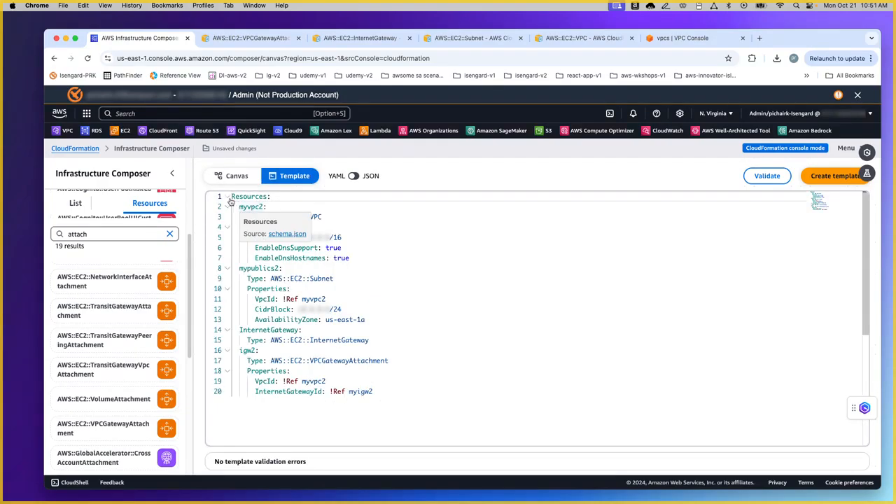
mouse_move(338, 260)
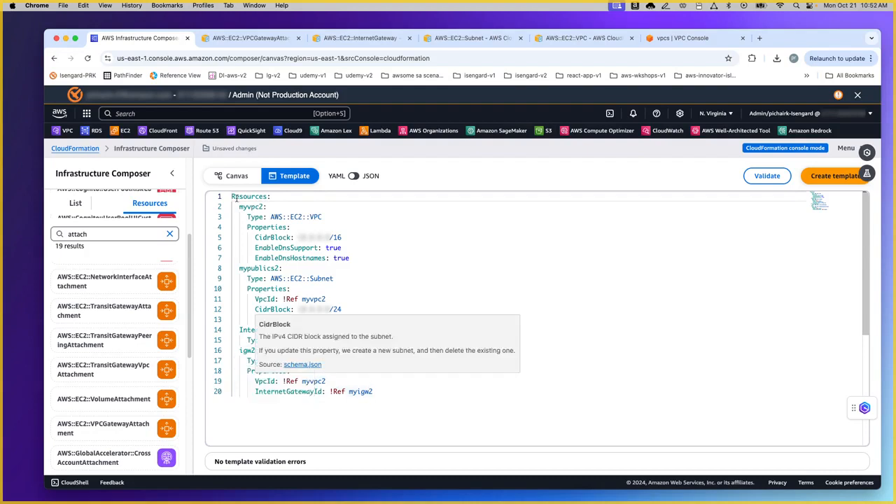
left_click(234, 178)
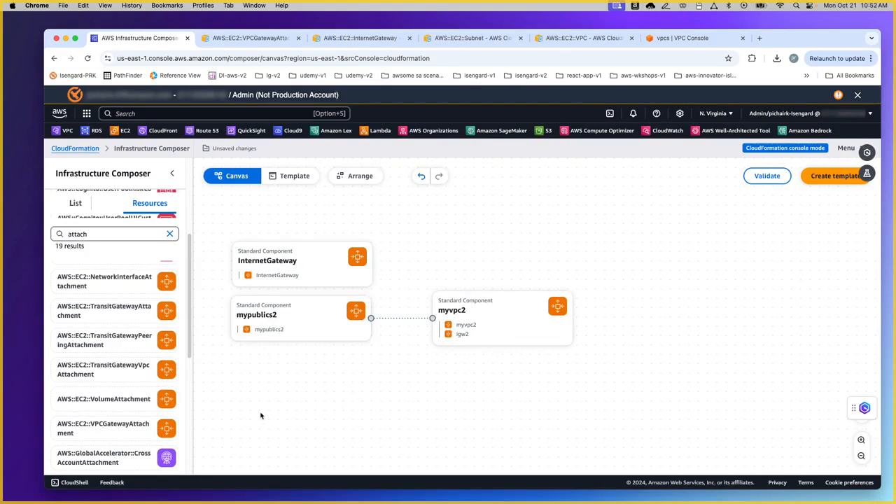
left_click(171, 233)
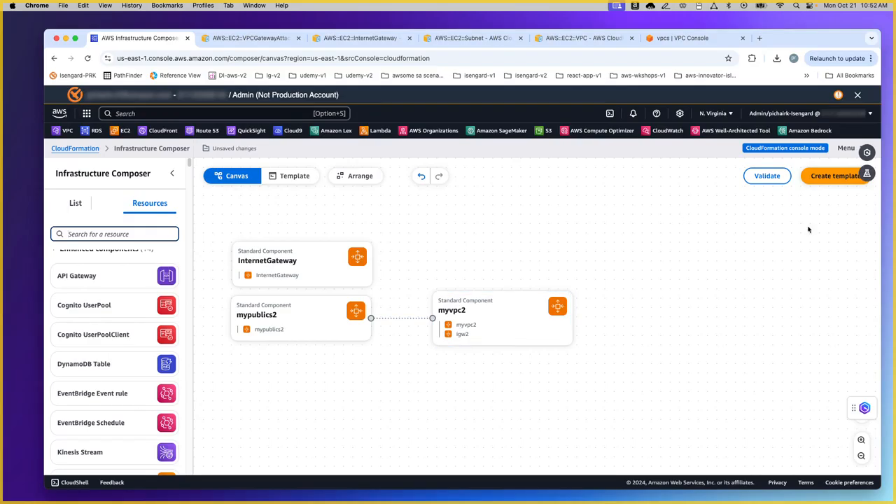
Step: Validate the template and trace the unresolved myigw2 error to line 20 of the YAML
left_click(765, 177)
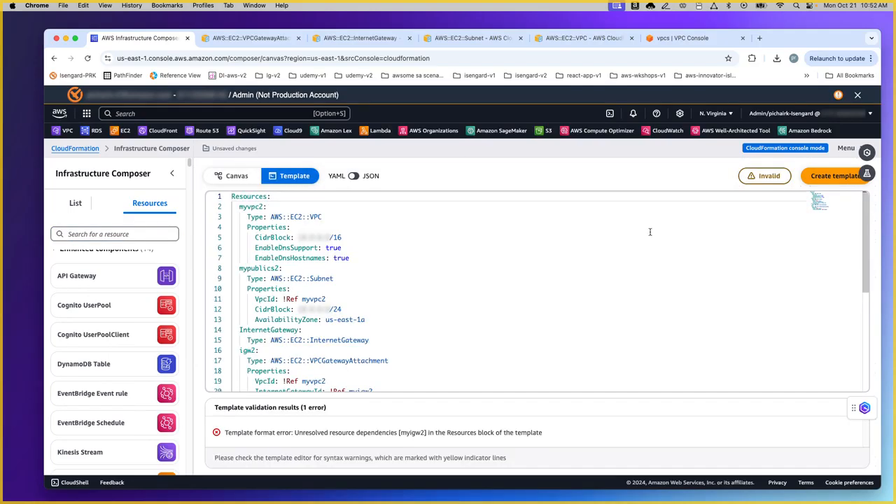
scroll(438, 259, "down", 5)
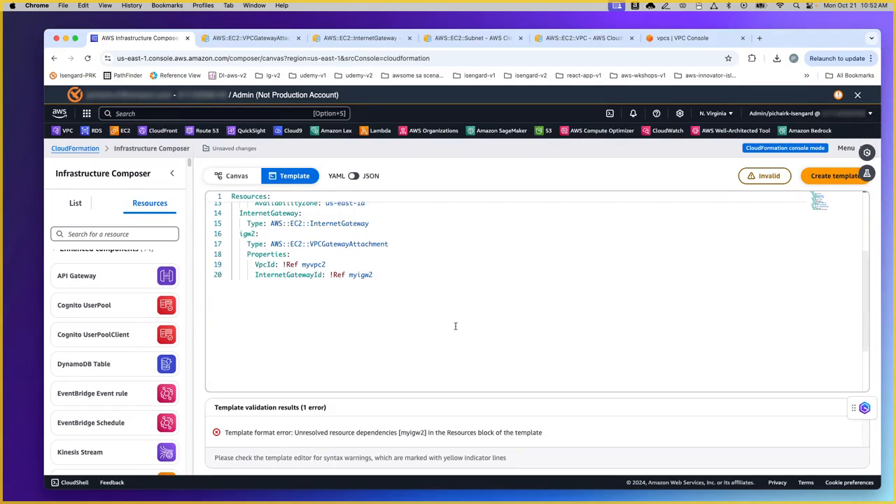
scroll(443, 321, "up", 5)
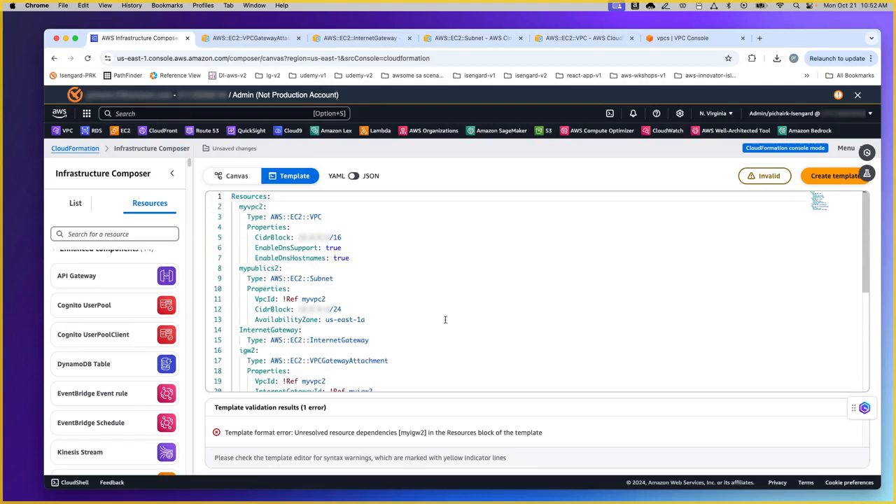
scroll(445, 314, "down", 5)
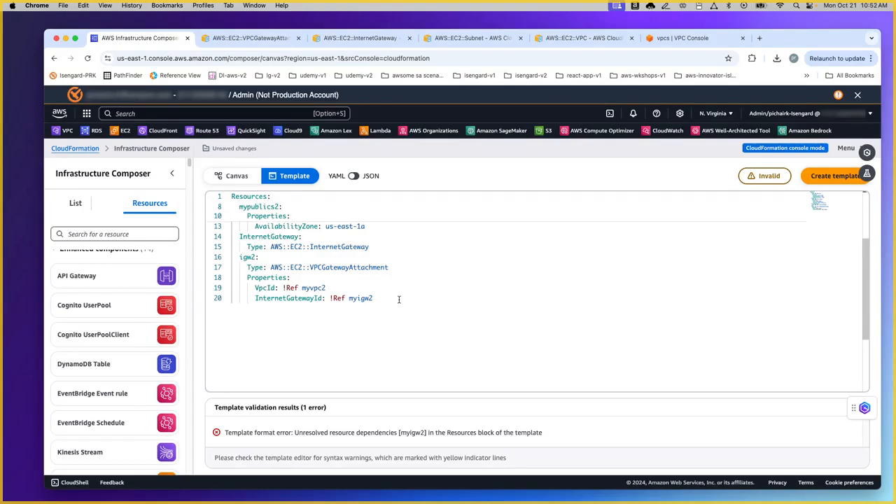
double_click(361, 298)
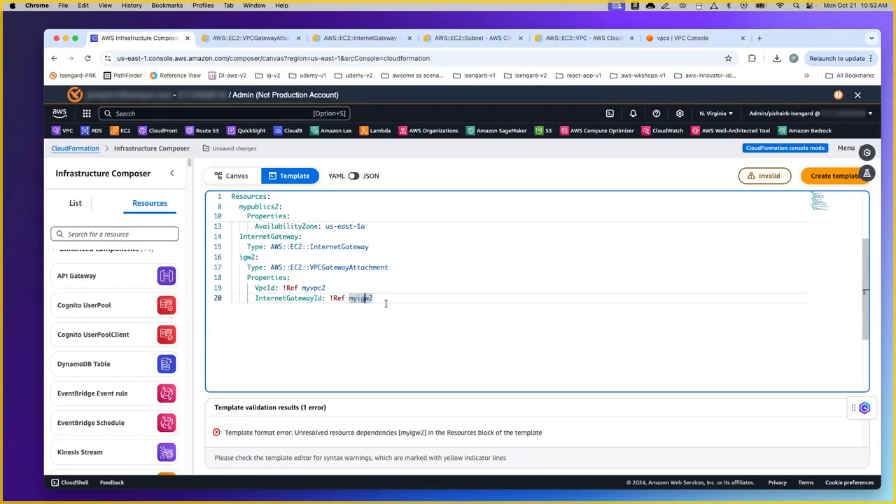
left_click(363, 299)
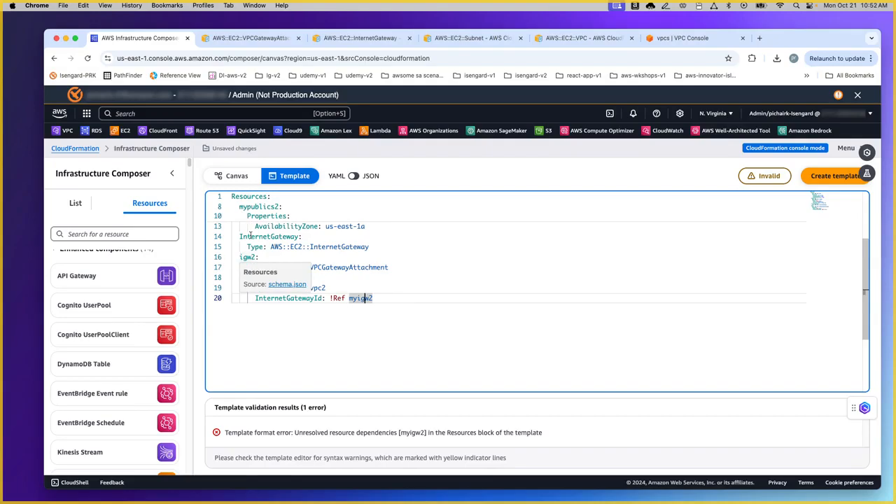
left_click(235, 178)
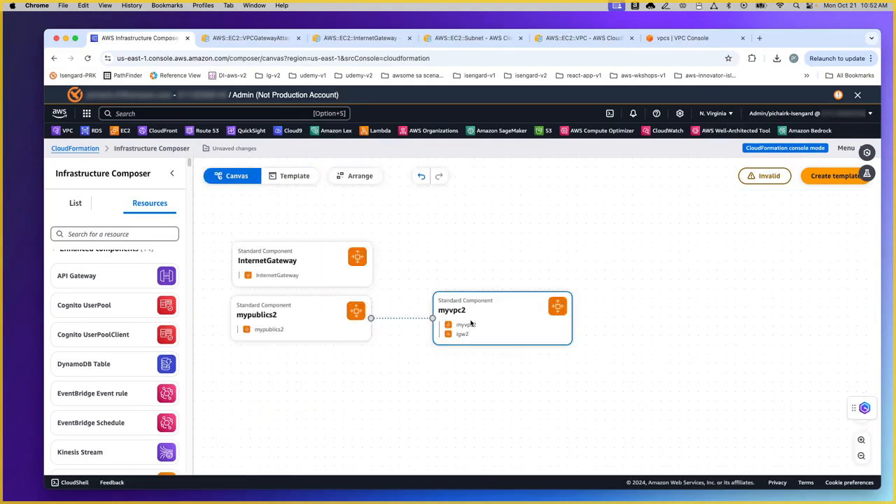
Step: Change igw2's InternetGatewayId from myigw2 to !Ref InternetGateway and save it
left_click(345, 268)
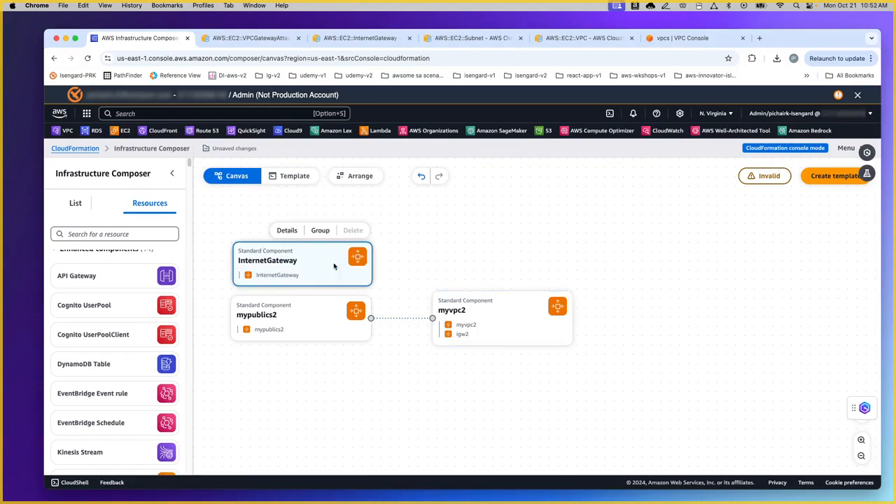
left_click(285, 232)
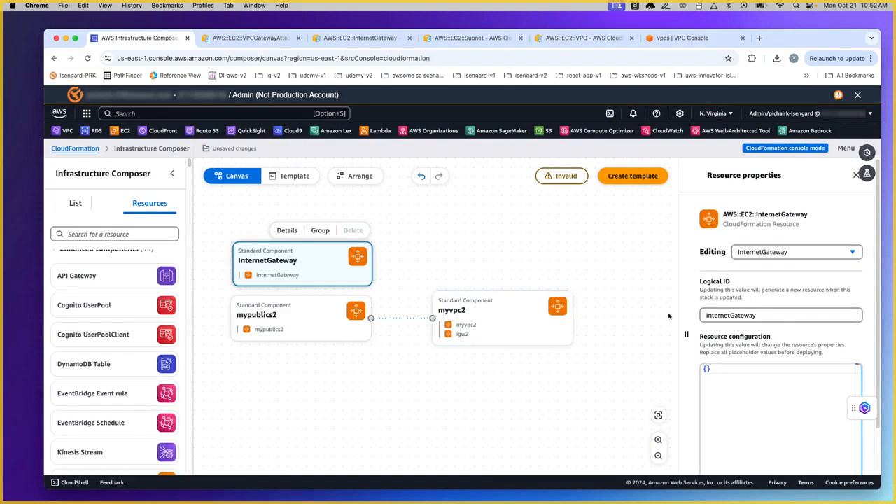
left_click_drag(706, 315, 774, 314)
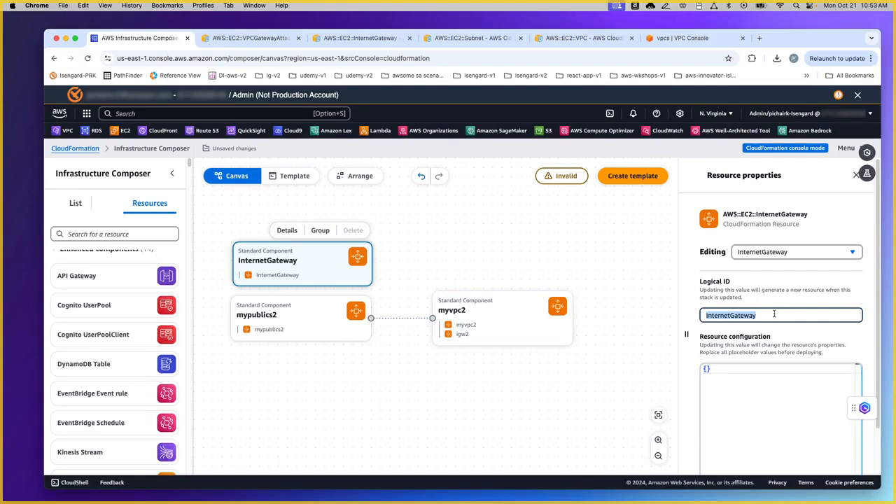
left_click(497, 328)
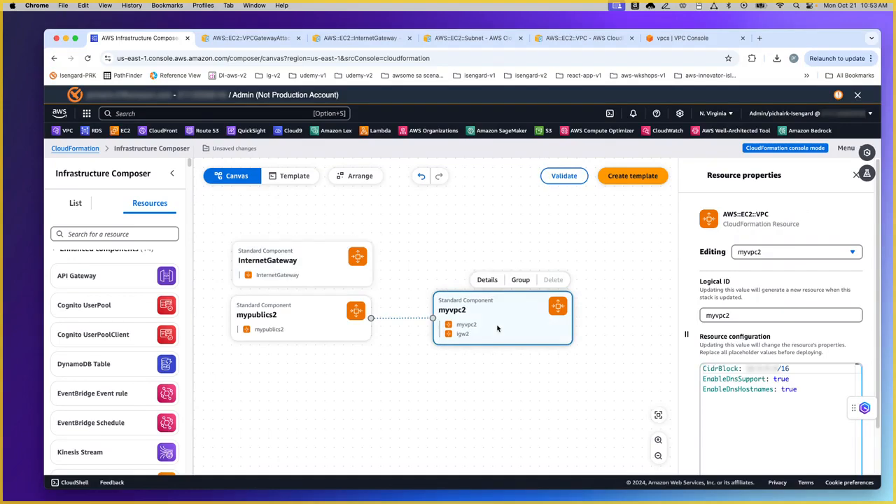
left_click(781, 252)
left_click(763, 282)
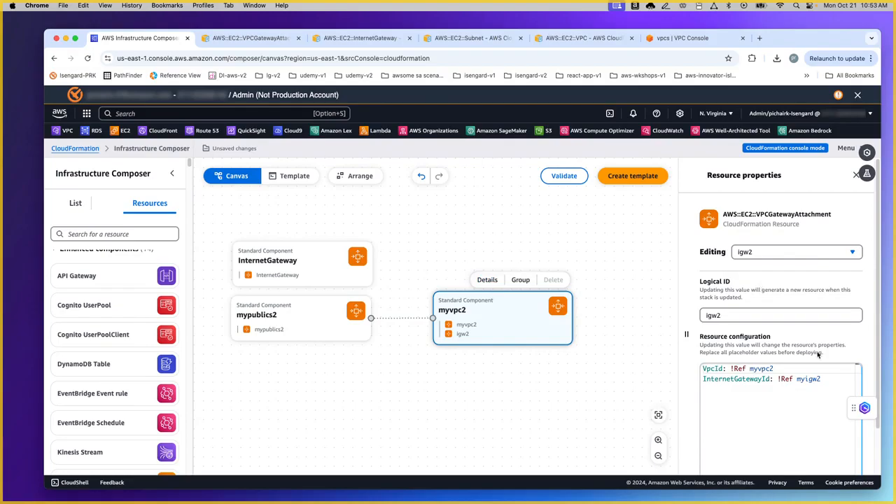
left_click(820, 379)
double_click(804, 378)
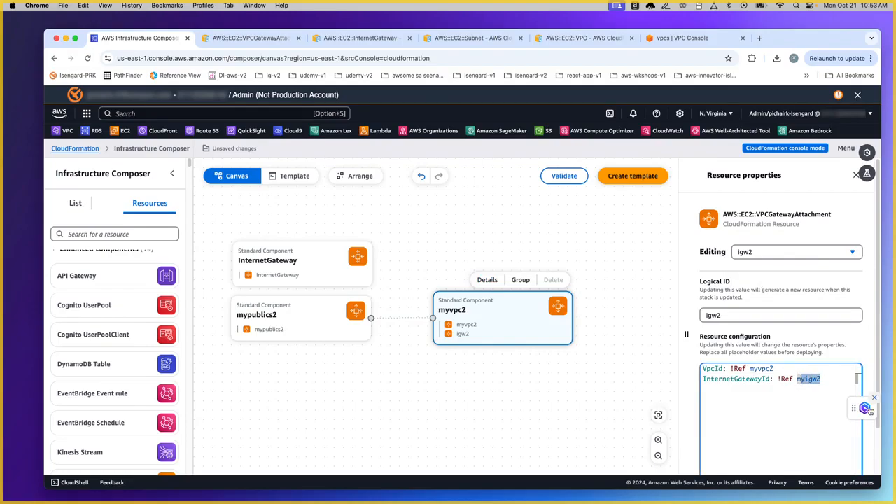
key("BackSpace")
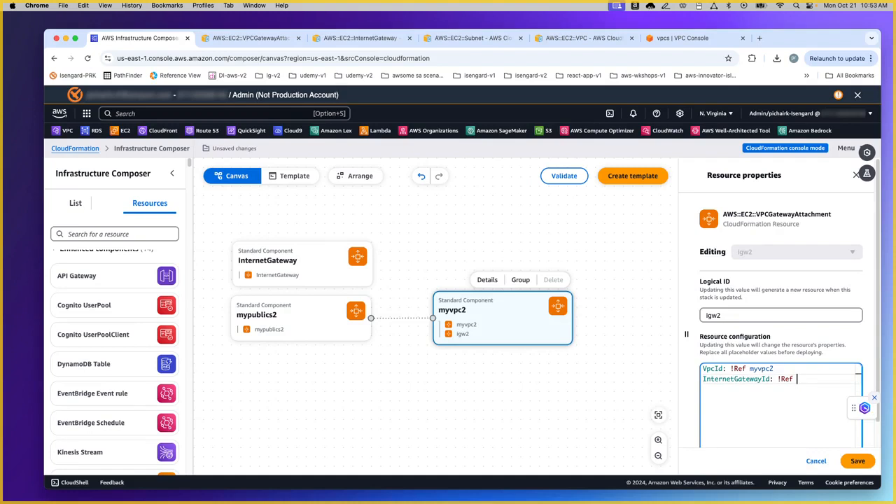
type("InternetGateway")
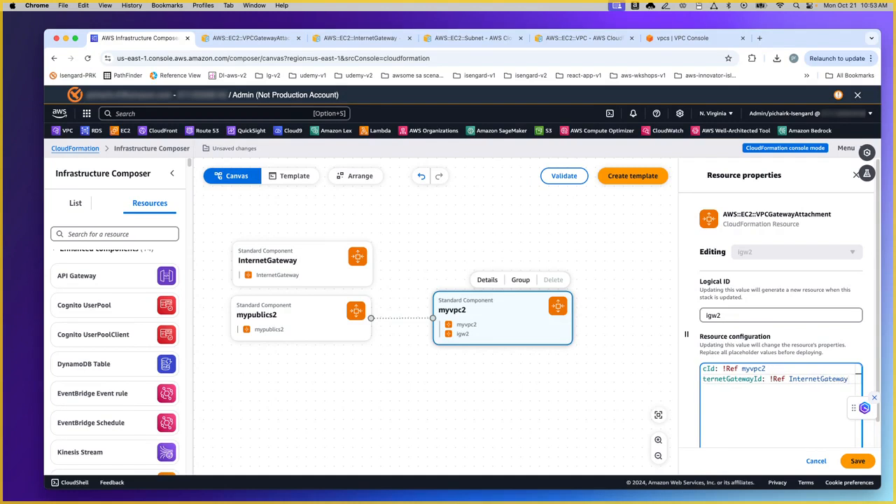
left_click(857, 461)
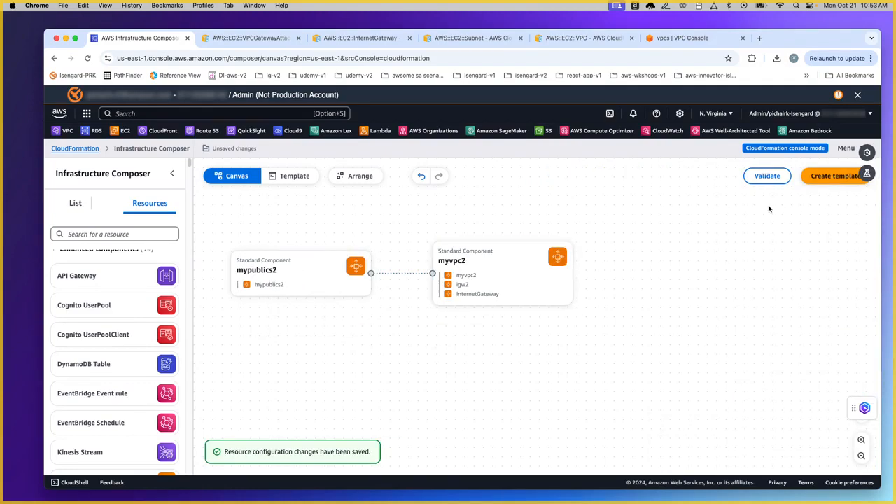
Step: Validate the template as Valid and check the InternetGateway references in the YAML
left_click(769, 180)
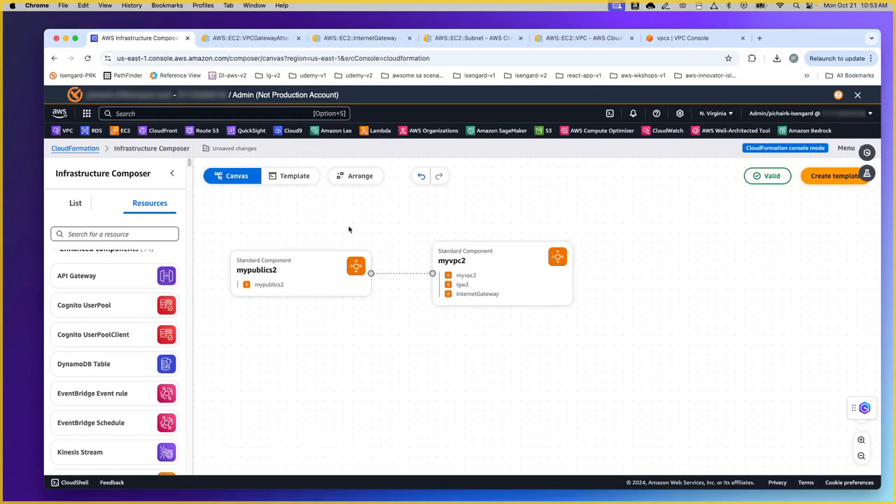
left_click(288, 175)
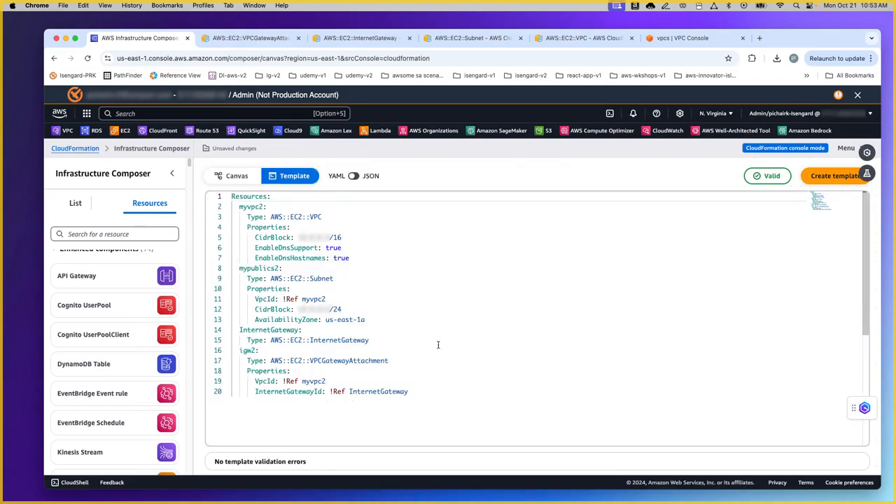
left_click(382, 391)
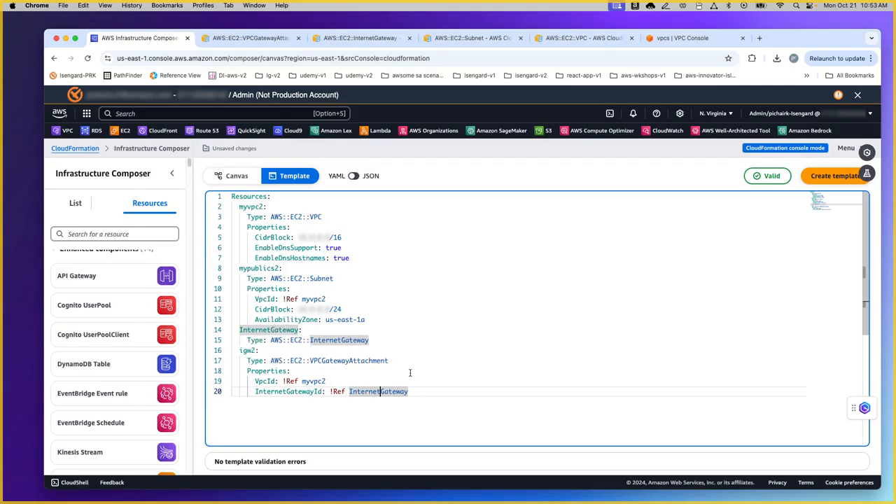
left_click(236, 176)
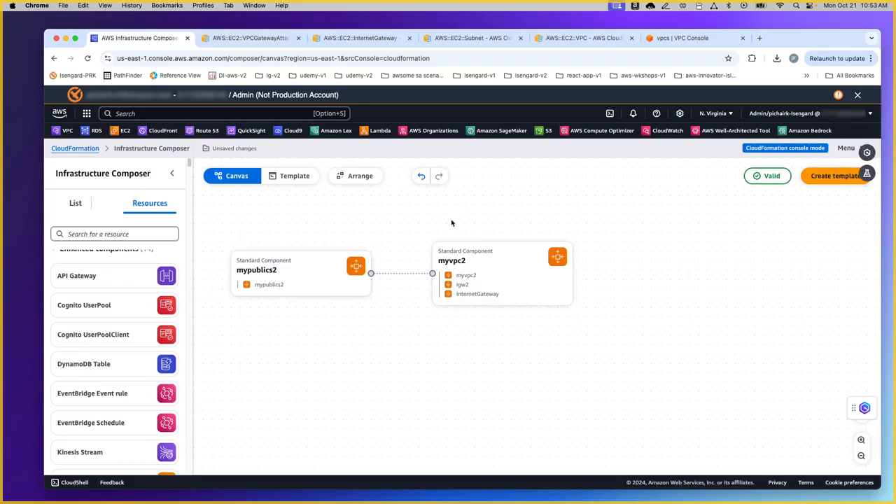
Step: Save the template as template-1.yaml in the 0-2024-cfn-outputs folder
left_click(845, 150)
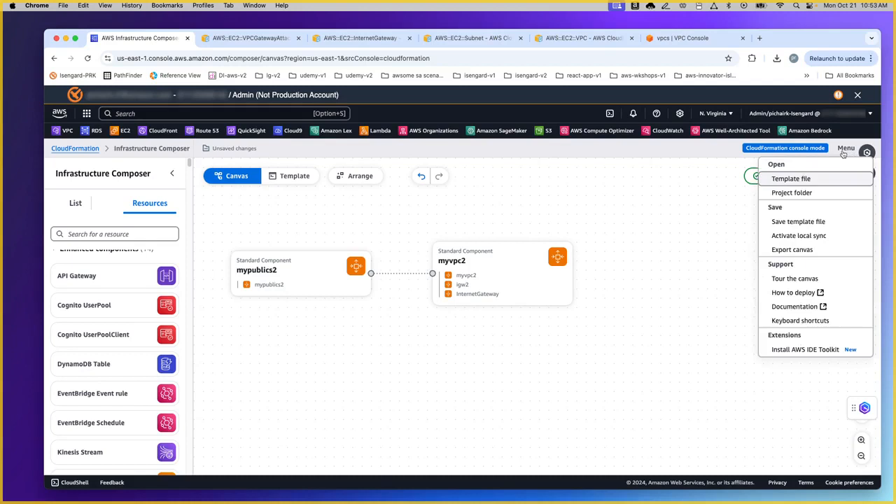
left_click(801, 222)
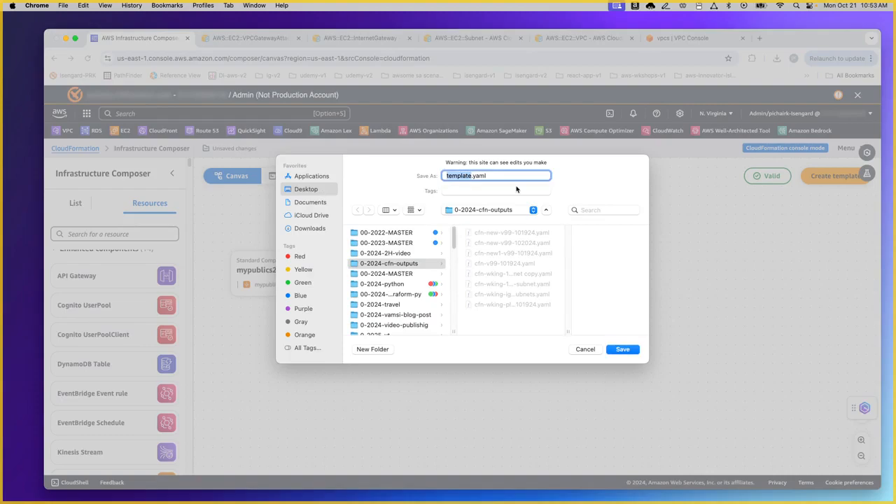
type("tempal")
key("BackSpace")
key("BackSpace")
type("late-1")
left_click(634, 349)
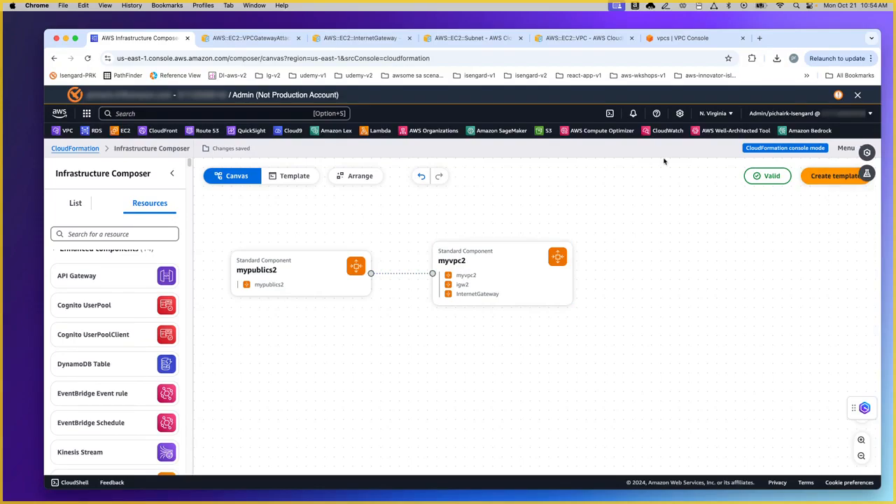
left_click(845, 150)
Step: Open the cfn-new-v99-102024.yaml template file and dismiss the CloudFormation Designer notice
left_click(796, 180)
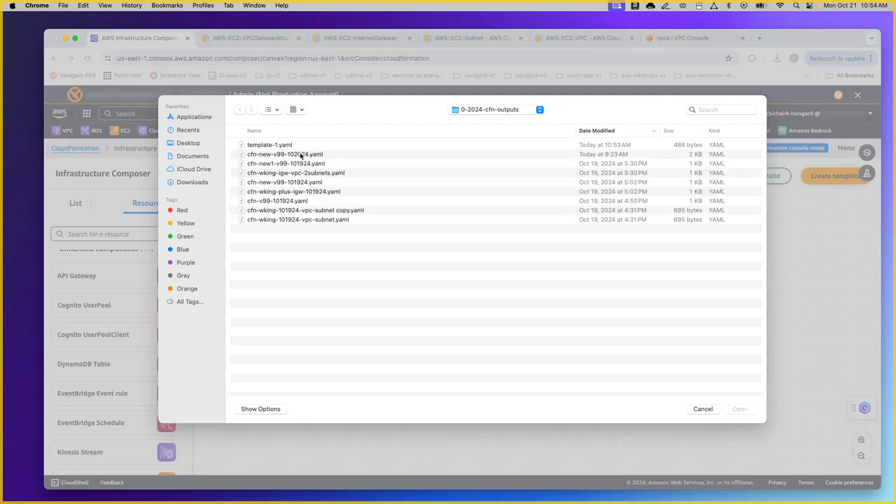
left_click(302, 155)
double_click(302, 155)
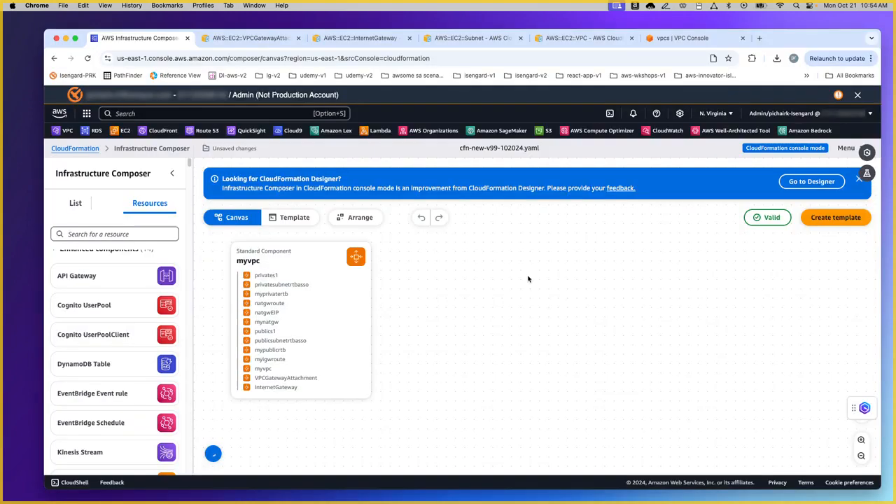
left_click(859, 179)
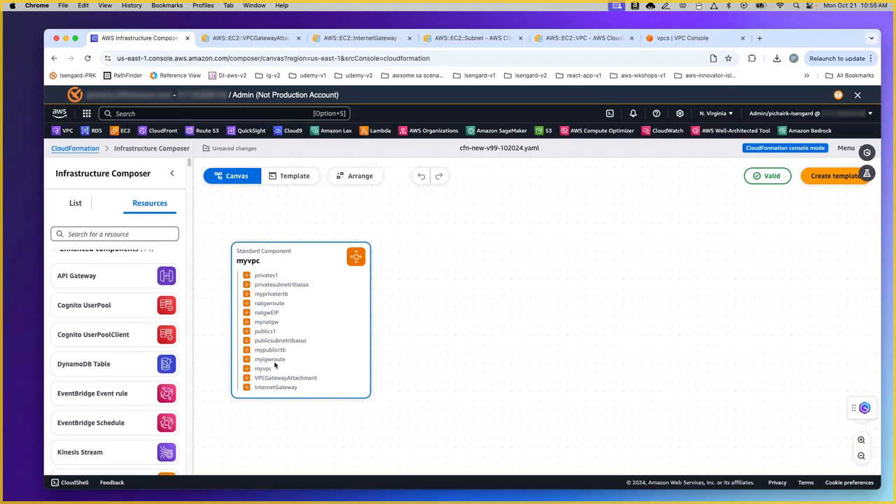
Step: Open the myvpc component's properties and review the publics1 and privates1 subnets
left_click(273, 385)
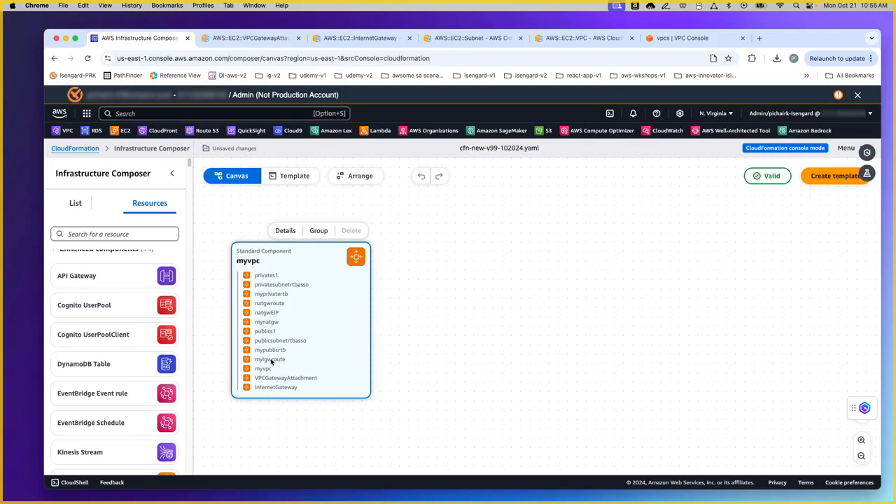
double_click(271, 315)
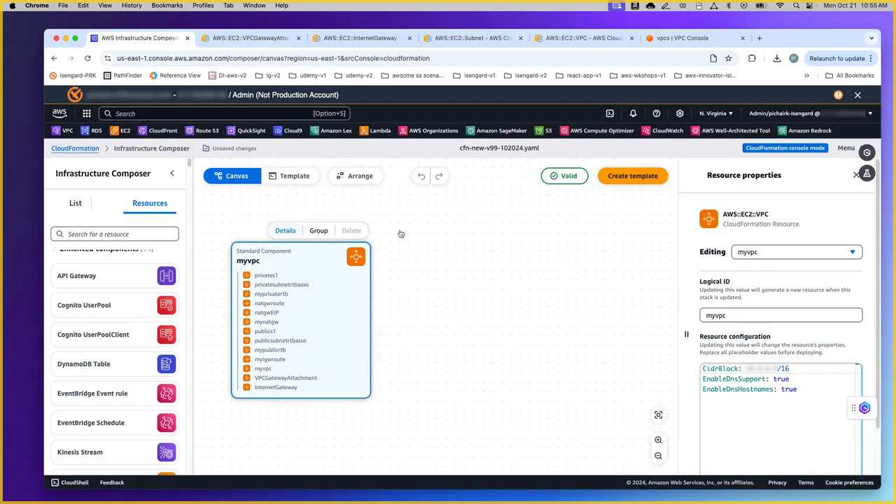
left_click(805, 254)
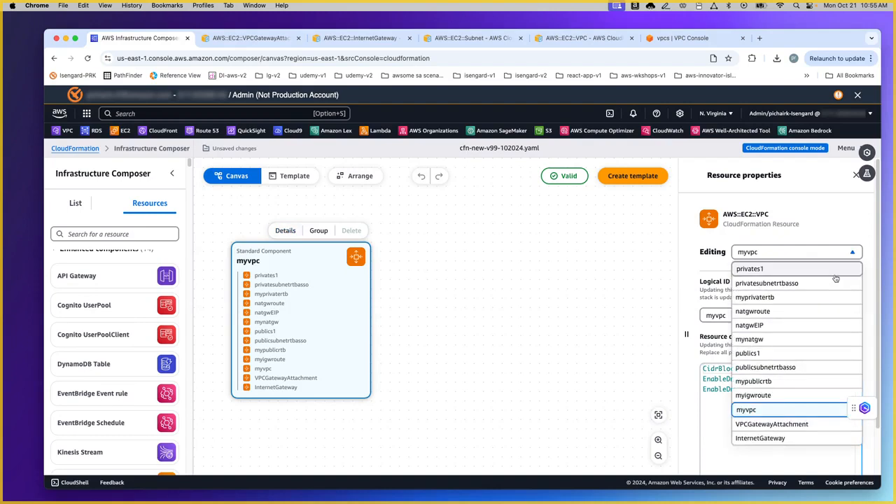
scroll(872, 252, "down", 1)
scroll(871, 252, "down", 3)
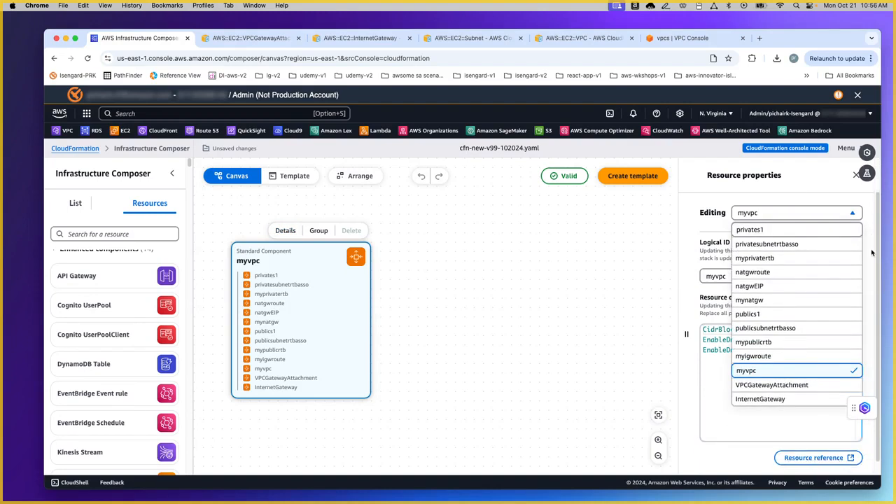
left_click(774, 315)
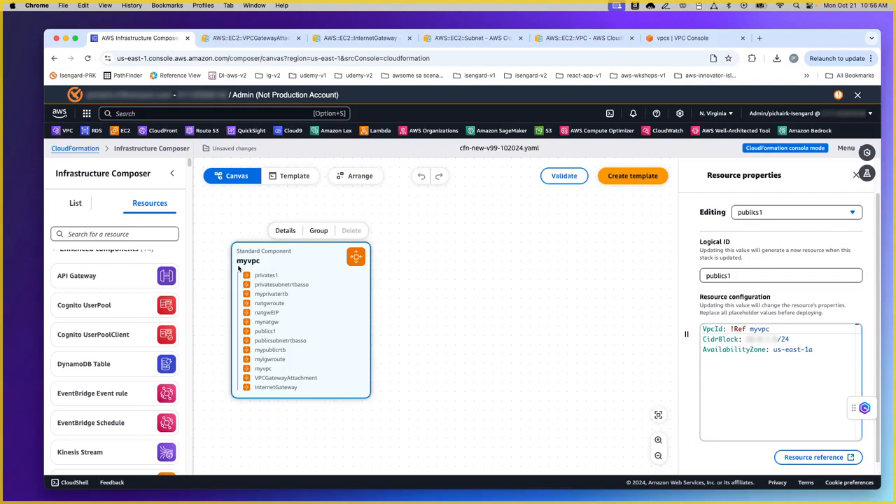
left_click(782, 214)
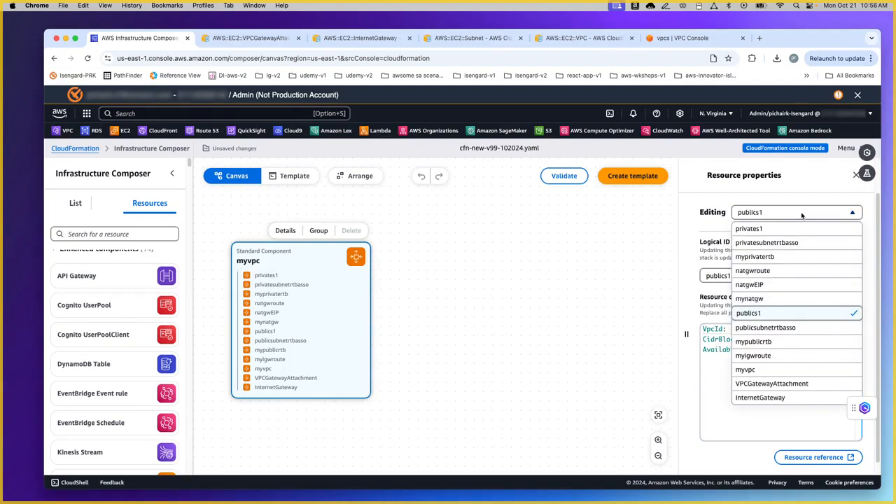
left_click(775, 229)
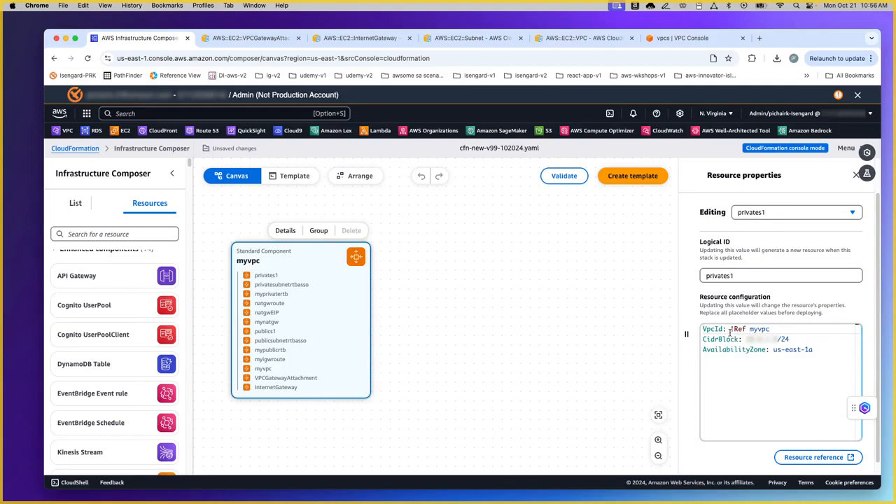
Step: Review the mypublicrtb route table and the publicsubnetrtbasso association settings
mouse_move(730, 333)
left_click(783, 214)
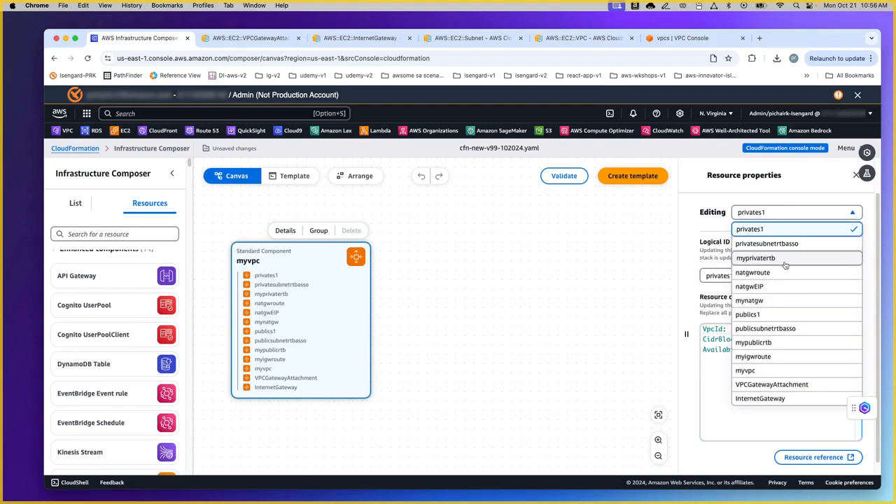
left_click(778, 342)
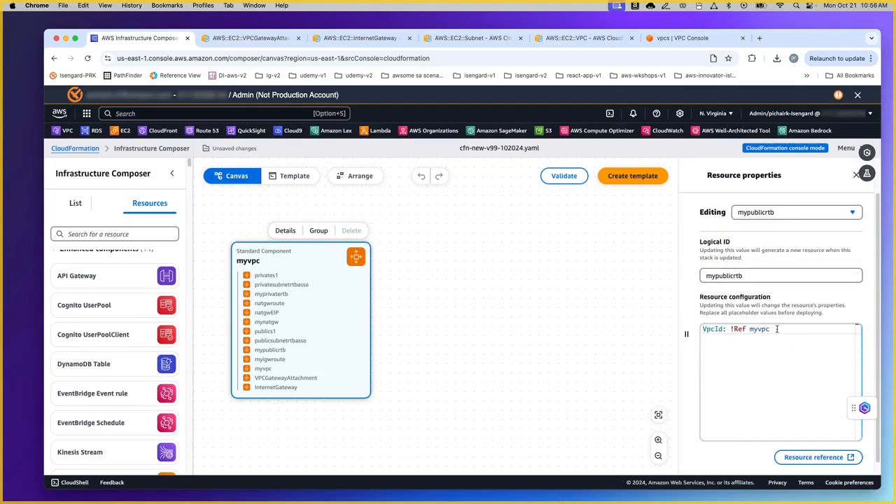
mouse_move(765, 329)
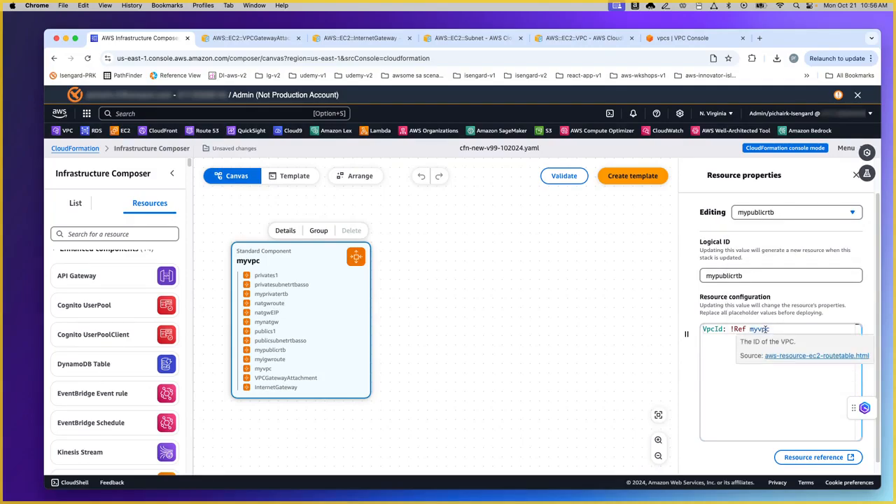
left_click(781, 215)
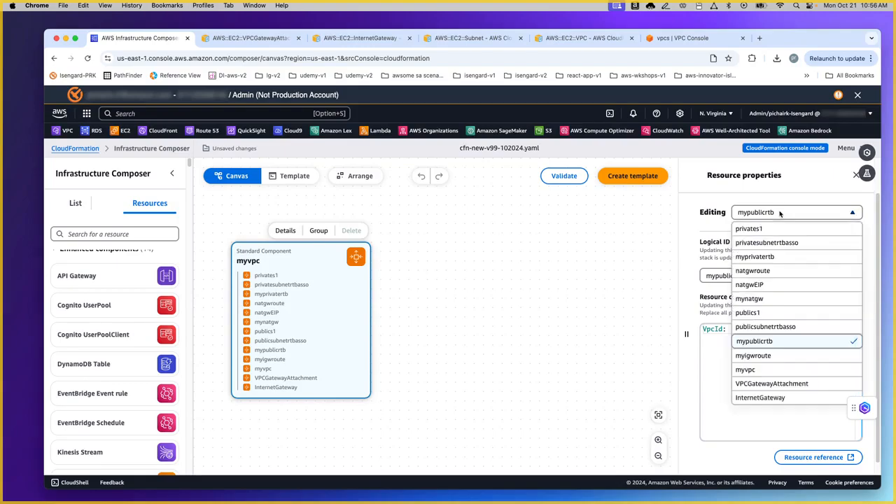
left_click(795, 328)
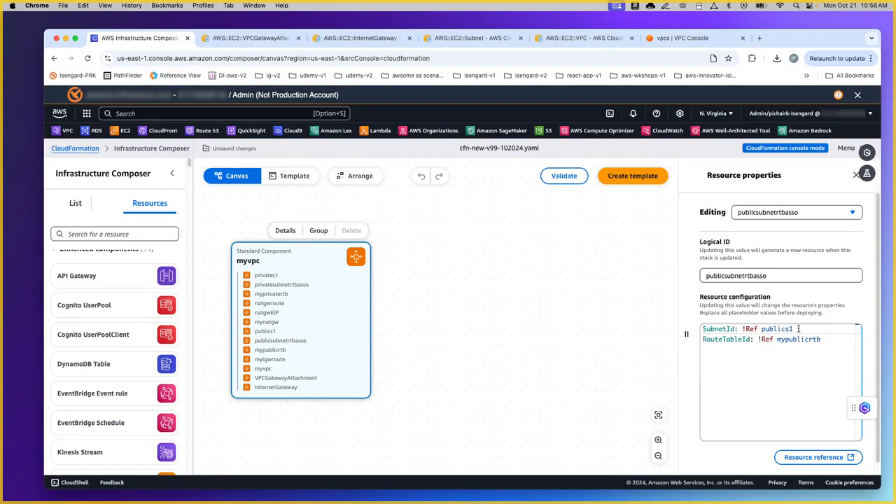
Step: Inspect the privatesubnetrtbasso association, then bring up the myigwroute route's properties
mouse_move(770, 329)
left_click(809, 212)
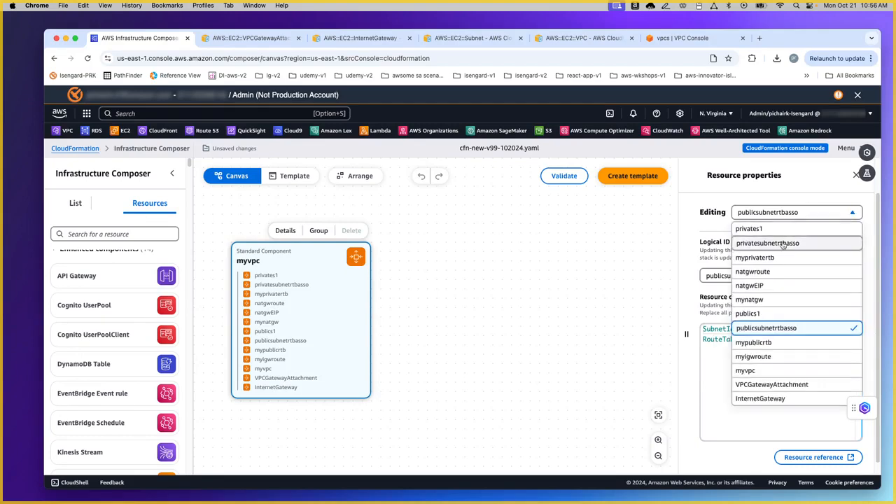
left_click(782, 243)
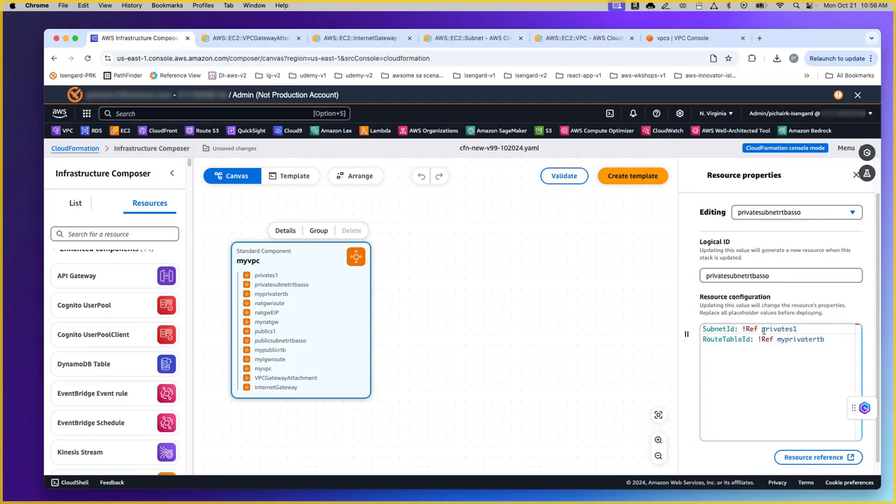
left_click(807, 409)
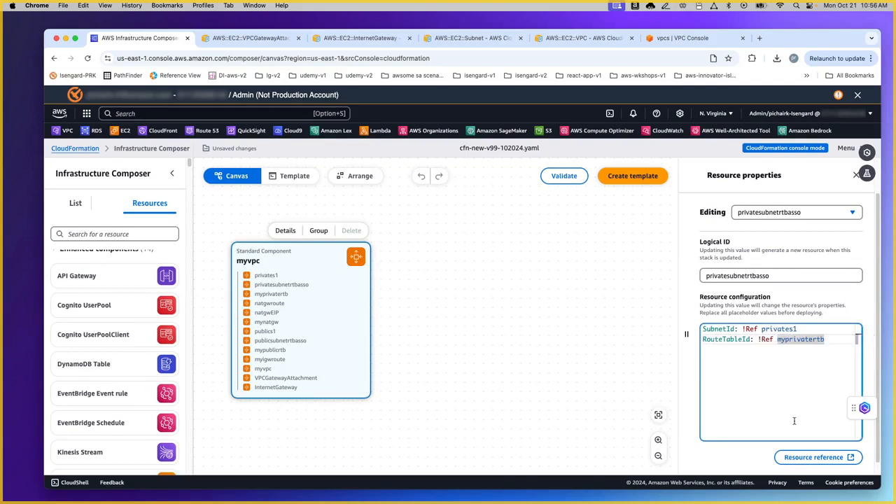
left_click(799, 214)
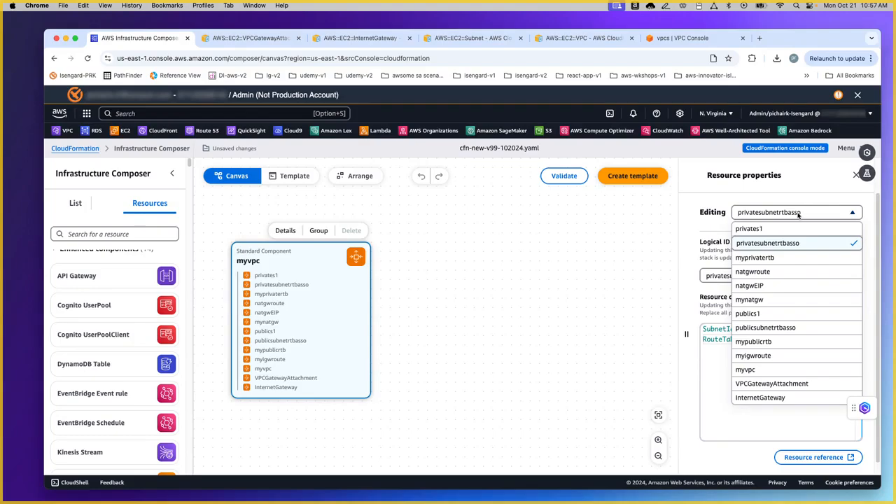
left_click(803, 356)
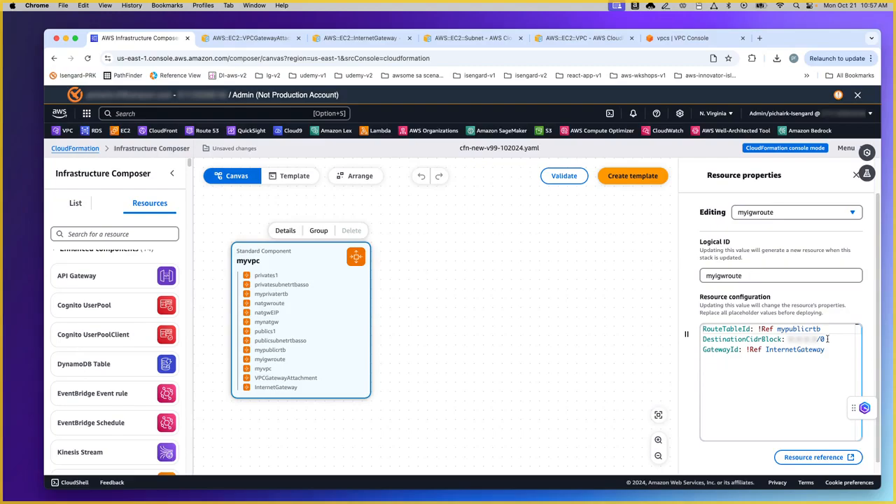
mouse_move(775, 353)
Step: Read the AWS::EC2::Route reference page and its YAML examples, then return to the composer
left_click(820, 458)
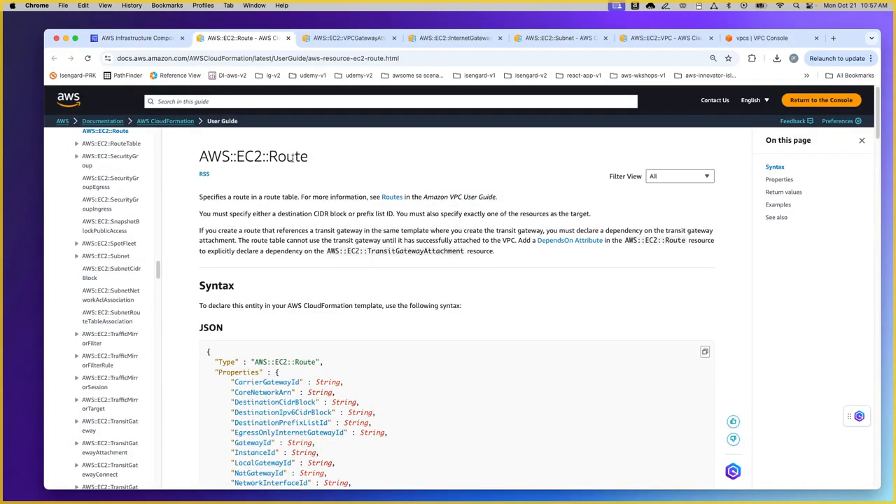
triple_click(295, 158)
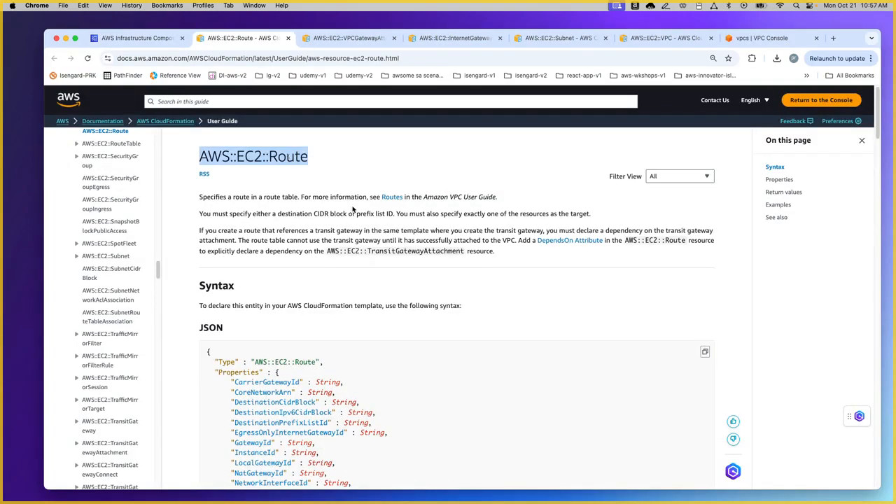
scroll(398, 244, "down", 5)
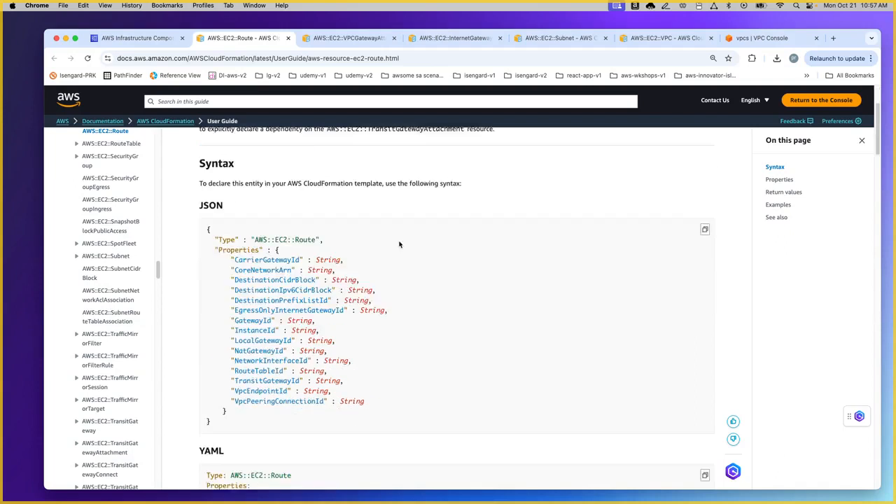
left_click(778, 205)
scroll(440, 256, "down", 2)
scroll(440, 257, "down", 2)
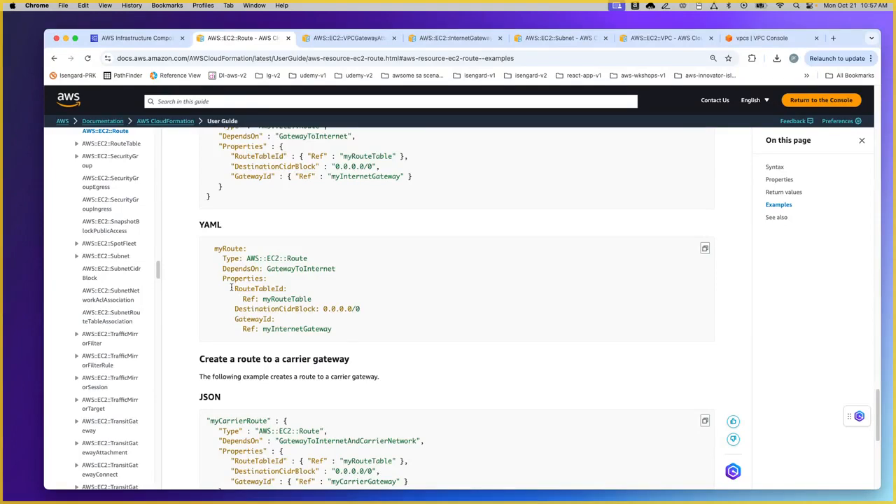
left_click(137, 38)
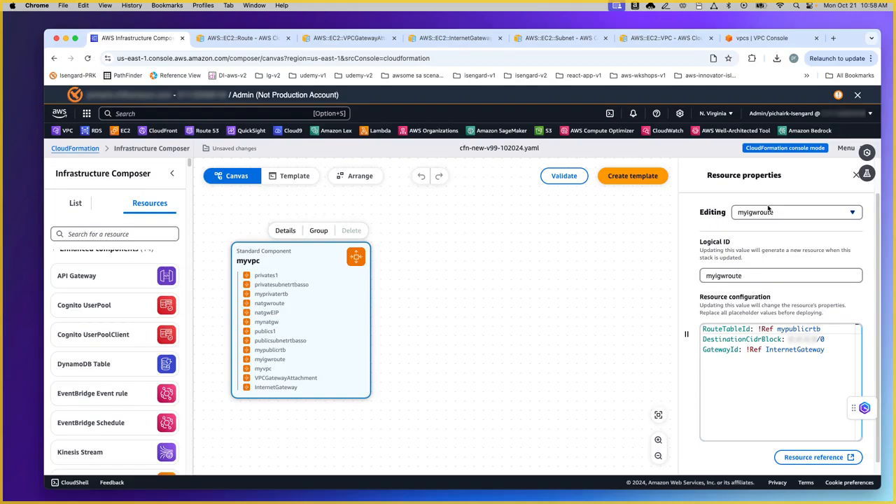
Step: Search the resource palette for 'route' and close myigwroute's Resource properties panel
left_click(126, 236)
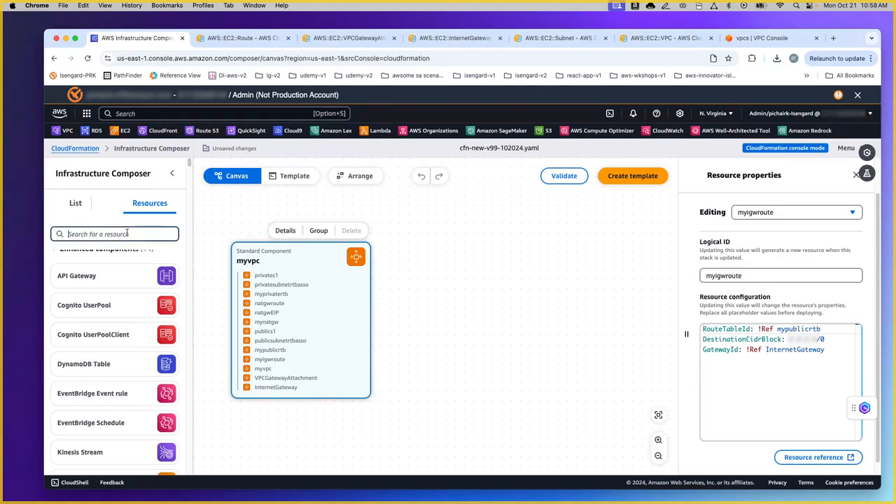
type("route")
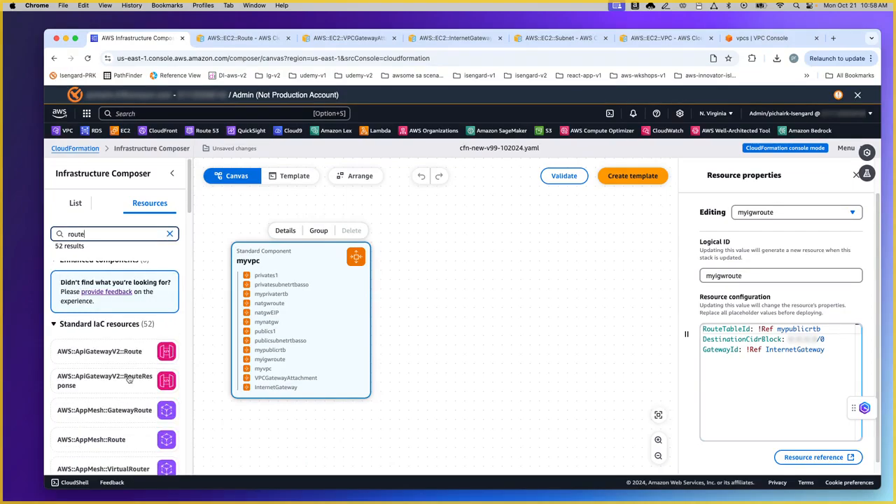
scroll(130, 381, "down", 5)
scroll(130, 384, "down", 4)
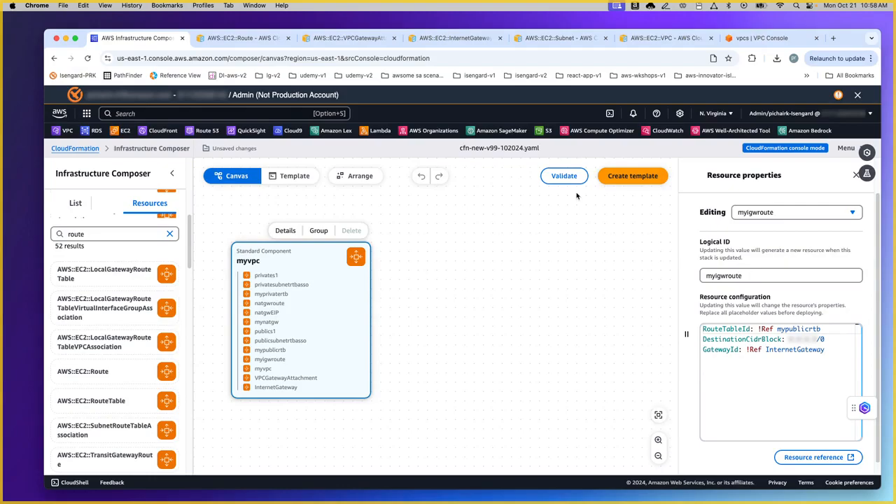
left_click(856, 176)
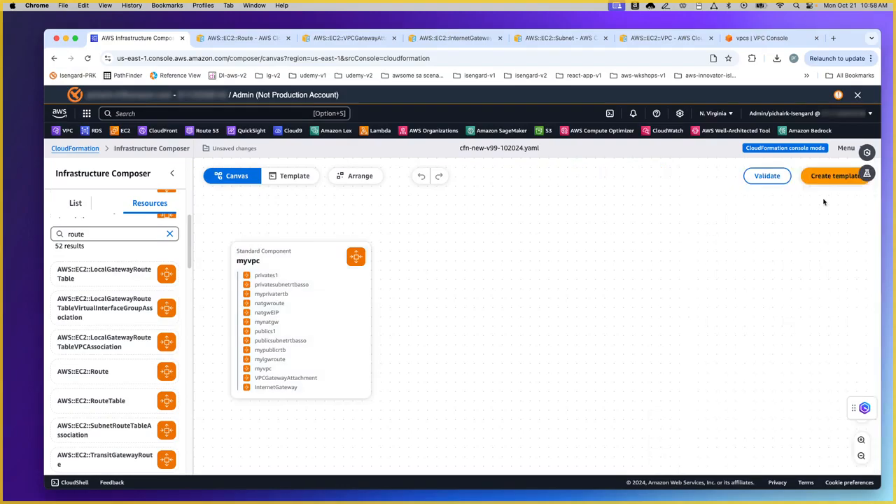
Step: Review the template YAML down to natgwroute, validate it, and reselect myvpc on the canvas
left_click(296, 179)
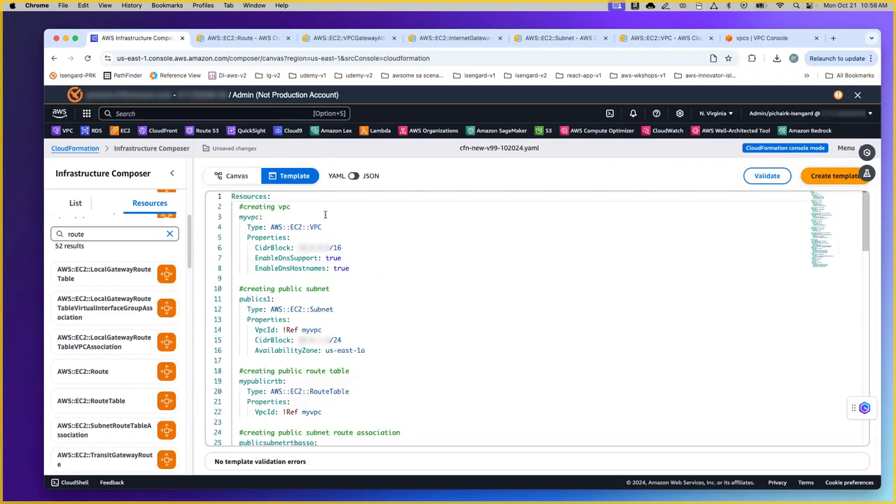
scroll(361, 215, "down", 10)
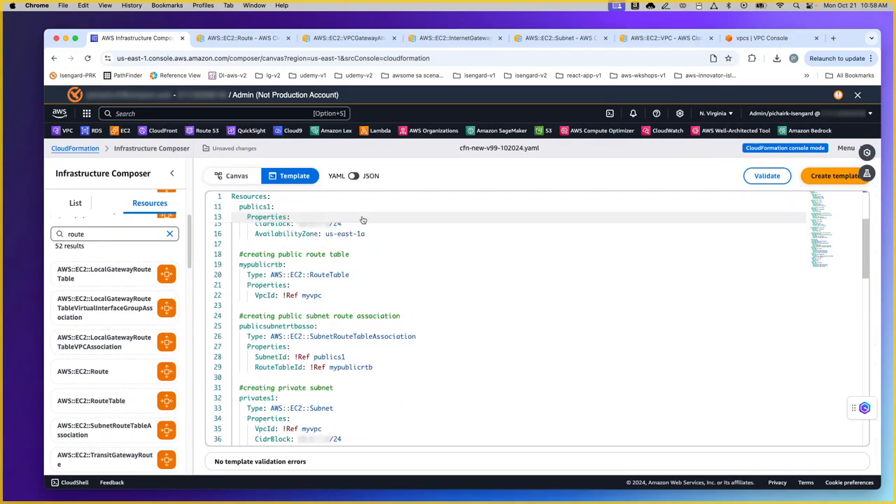
scroll(400, 231, "down", 15)
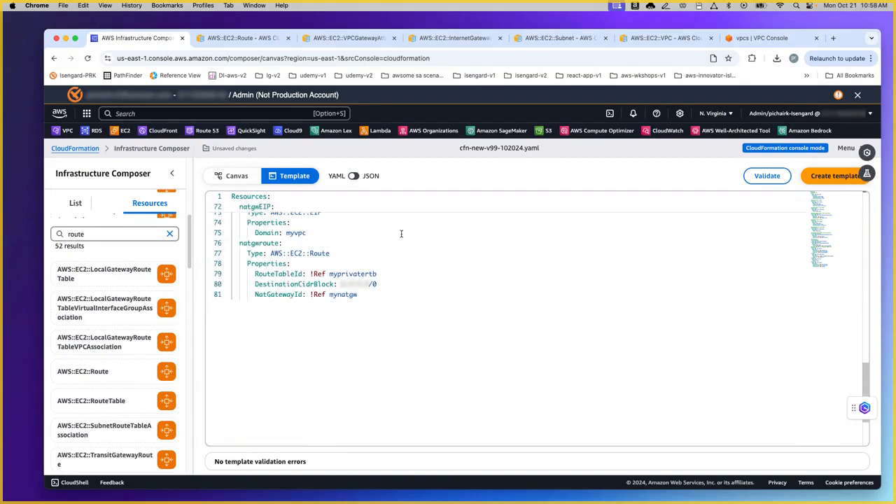
left_click(767, 176)
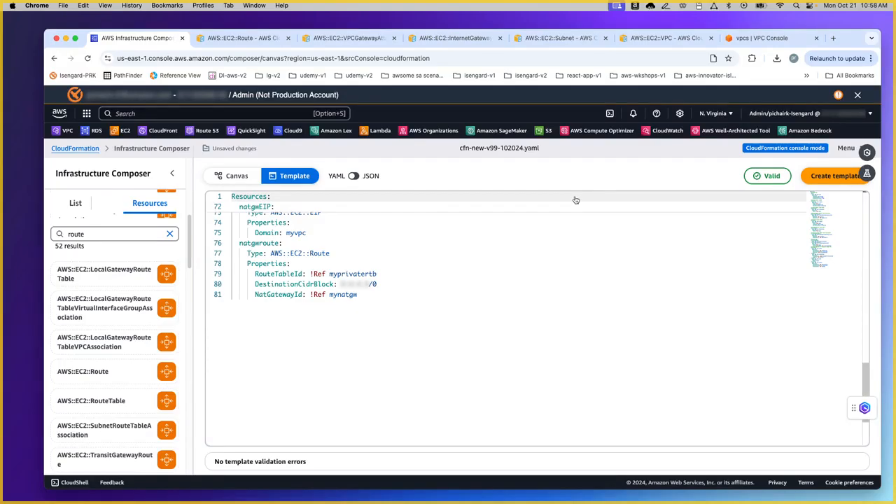
left_click(241, 177)
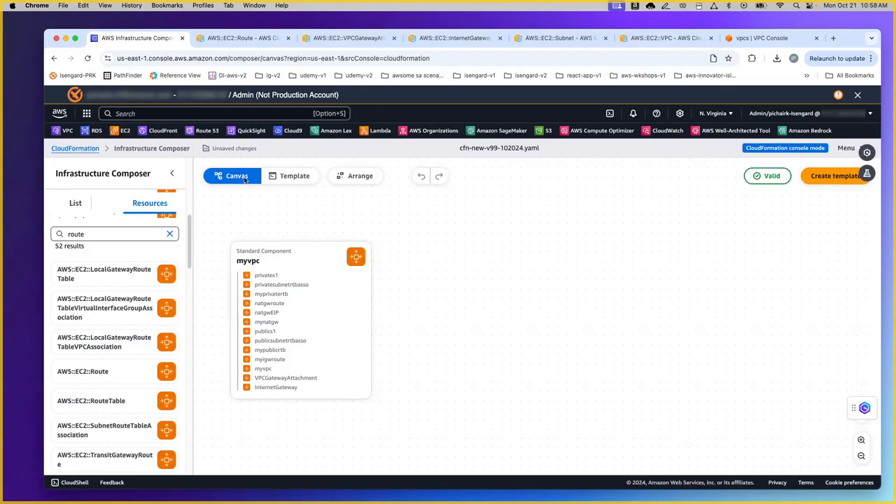
left_click(261, 281)
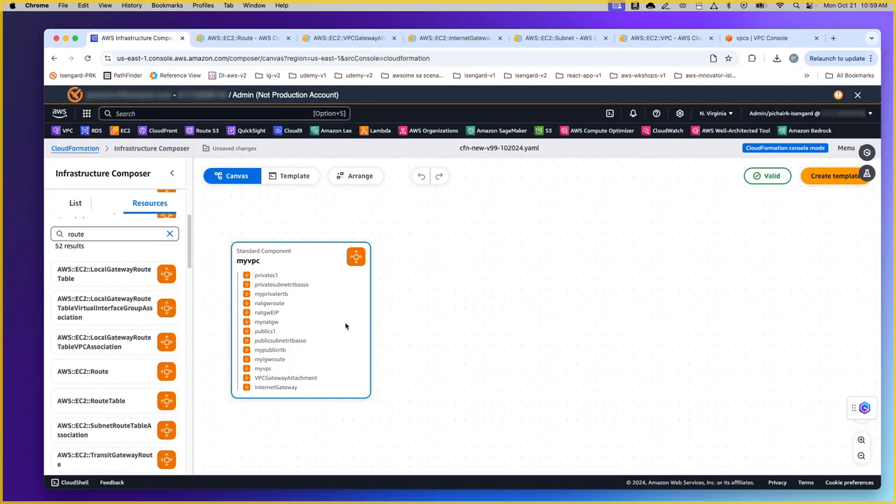
Step: Create the template and import it into CloudFormation using the default bucket
left_click(837, 176)
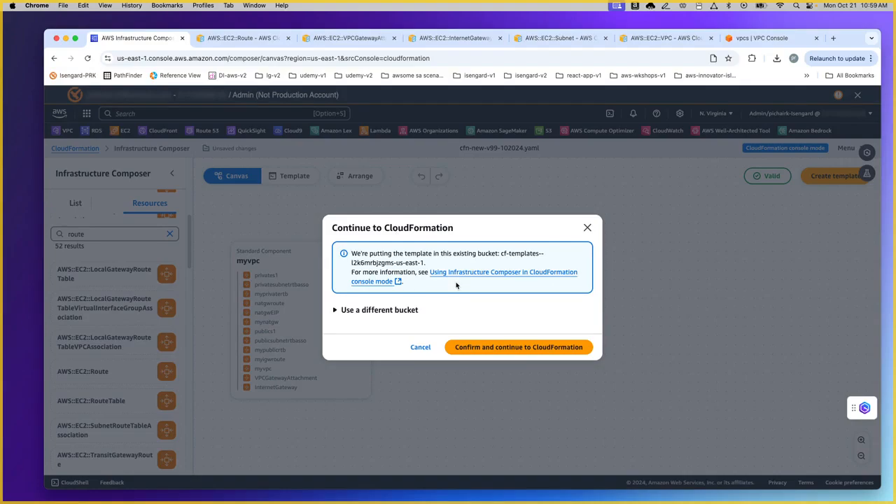
left_click(396, 310)
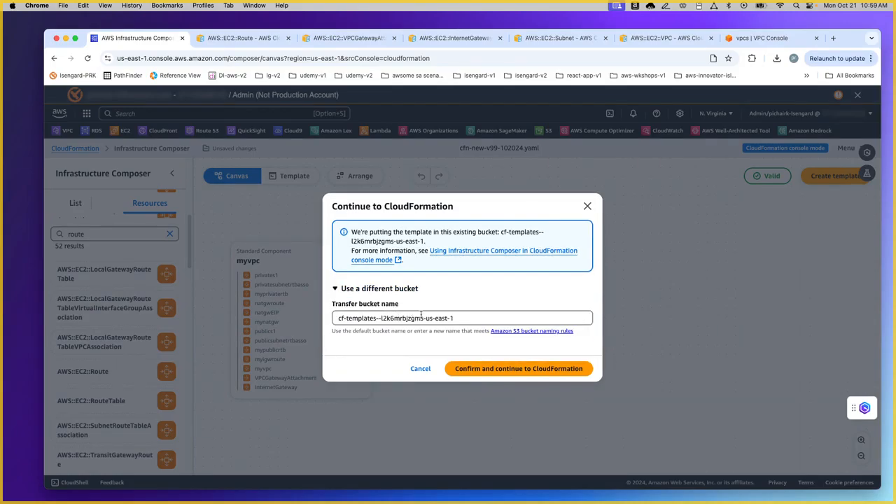
left_click(337, 288)
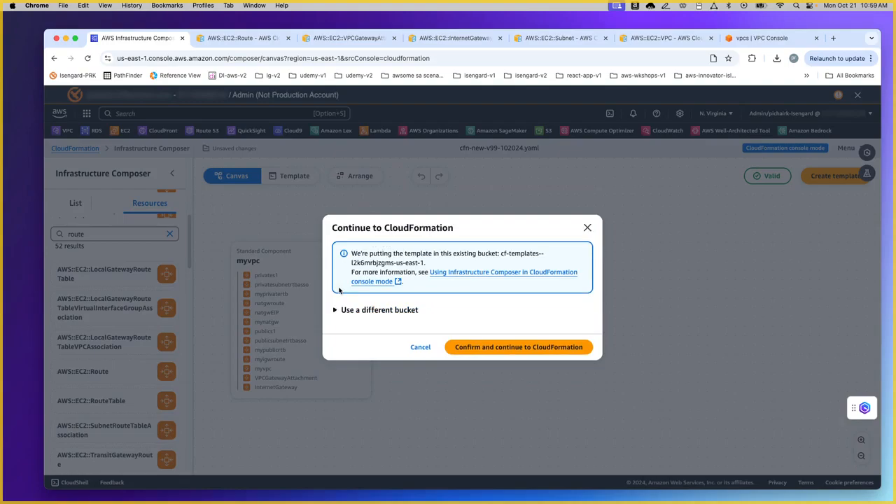
left_click(495, 347)
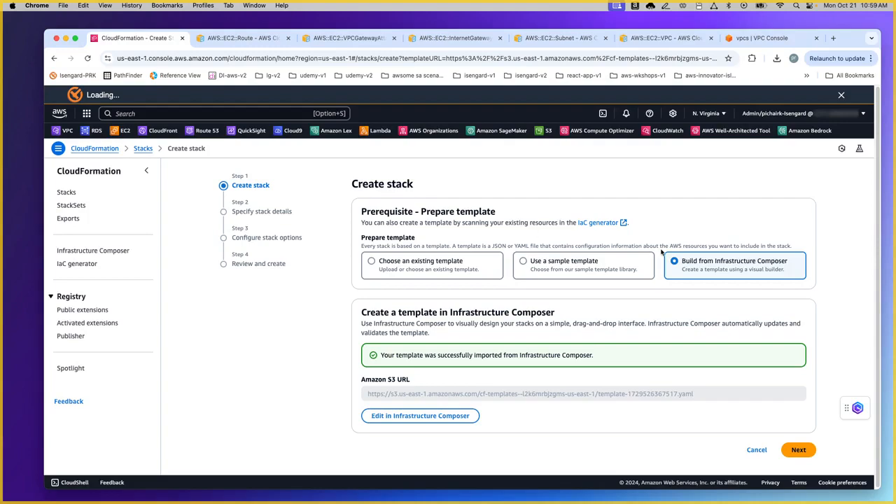
Step: Create stack cfn-test-2 from the imported template with default options and submit it
left_click(798, 449)
left_click(446, 242)
type("cfn-test-2")
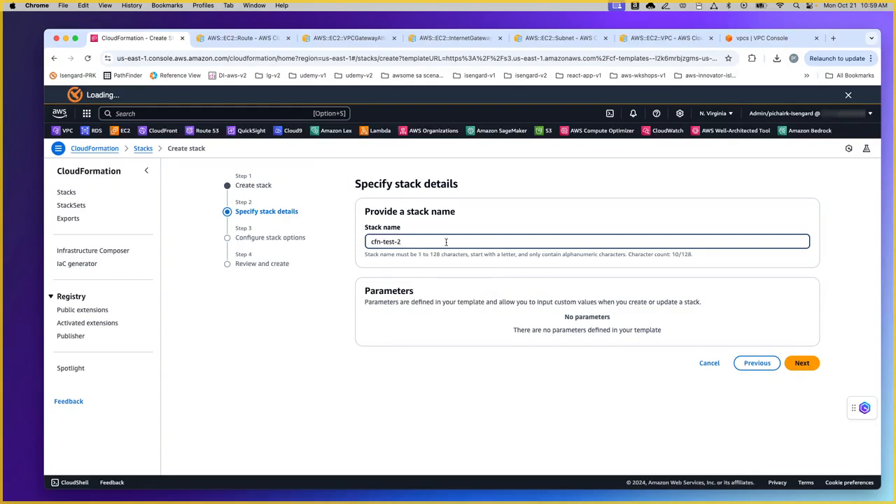
left_click(800, 363)
scroll(705, 334, "down", 6)
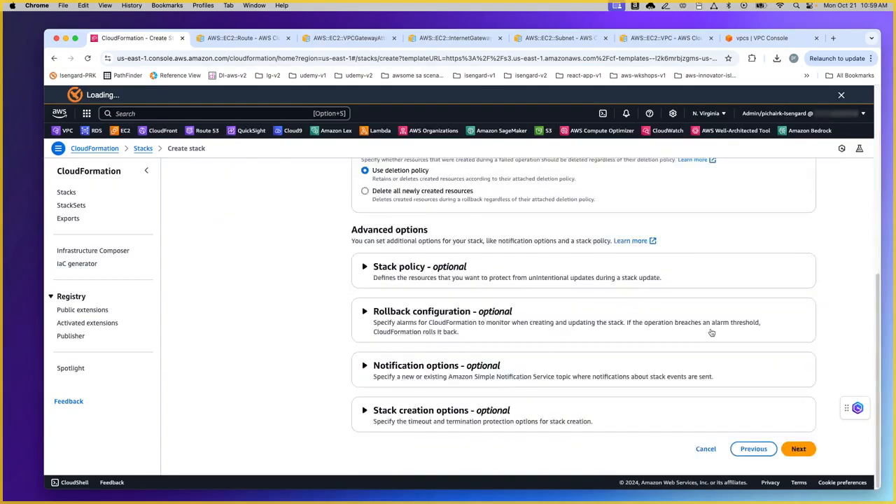
left_click(798, 450)
scroll(761, 364, "down", 10)
scroll(793, 413, "down", 3)
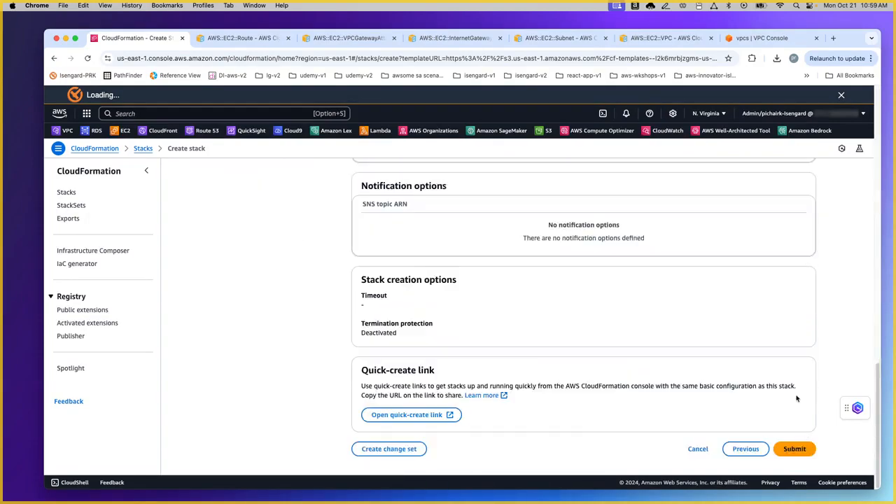
left_click(802, 449)
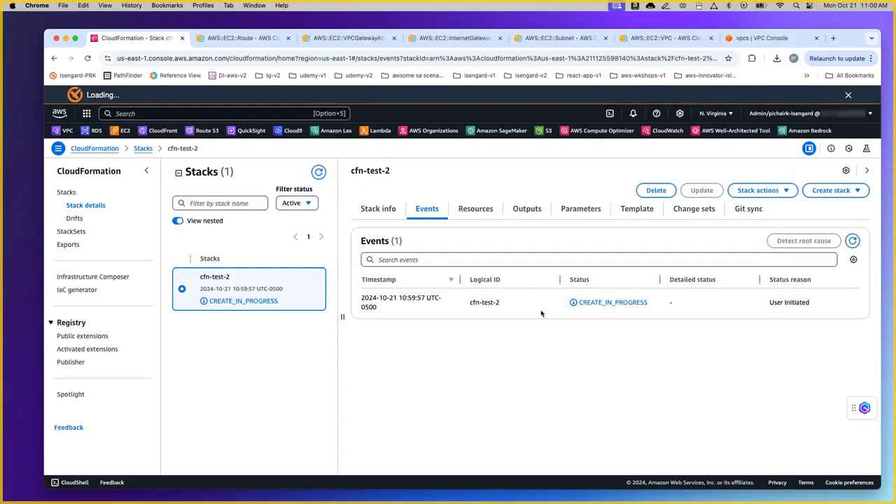
Step: Refresh and scroll cfn-test-2's creation events, then switch to the VPC console's VPC list
left_click(852, 240)
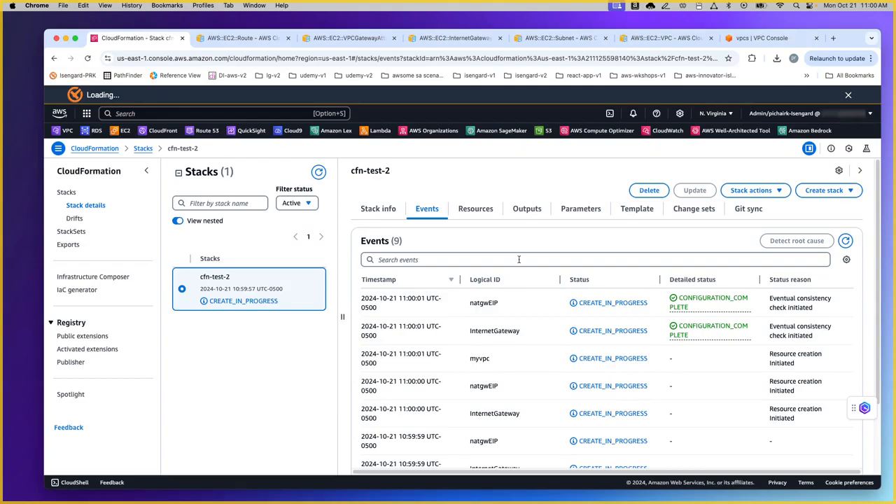
scroll(540, 251, "down", 5)
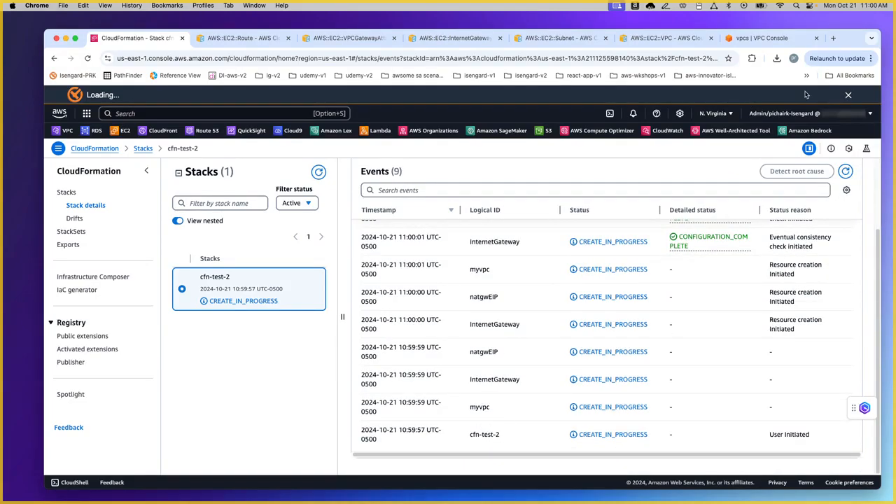
left_click(764, 39)
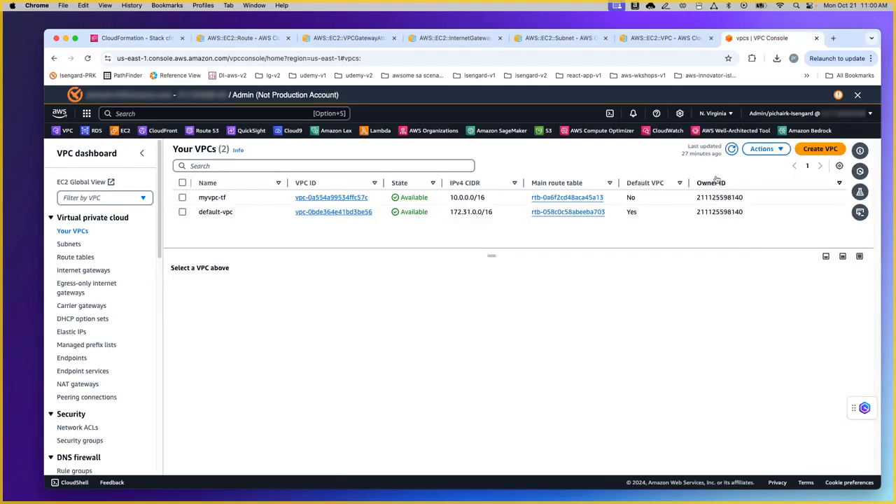
Step: Filter by vpc-02c9b7da1f04ce6c7, clear the filter, and select the 20.0.0.0/16 VPC
left_click(730, 149)
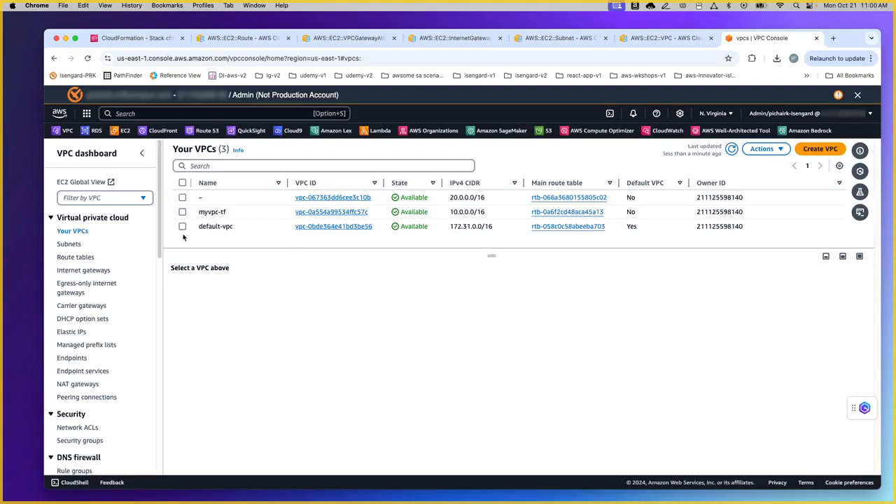
left_click(143, 199)
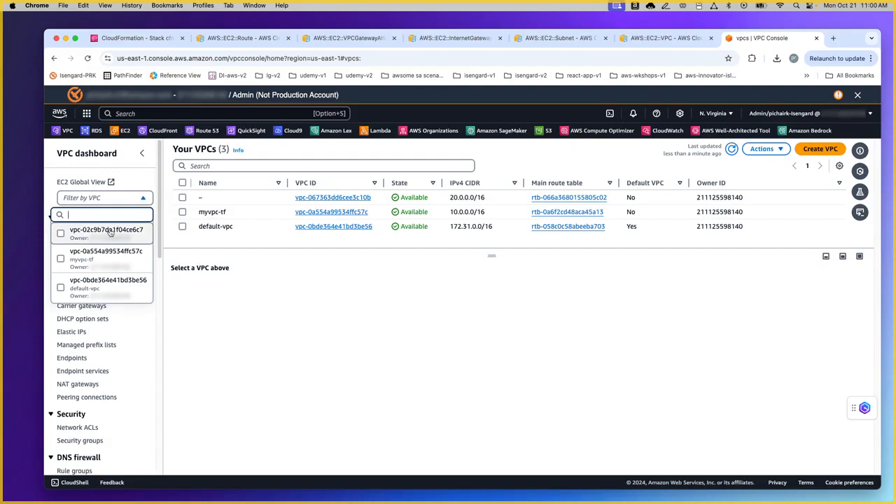
left_click(106, 231)
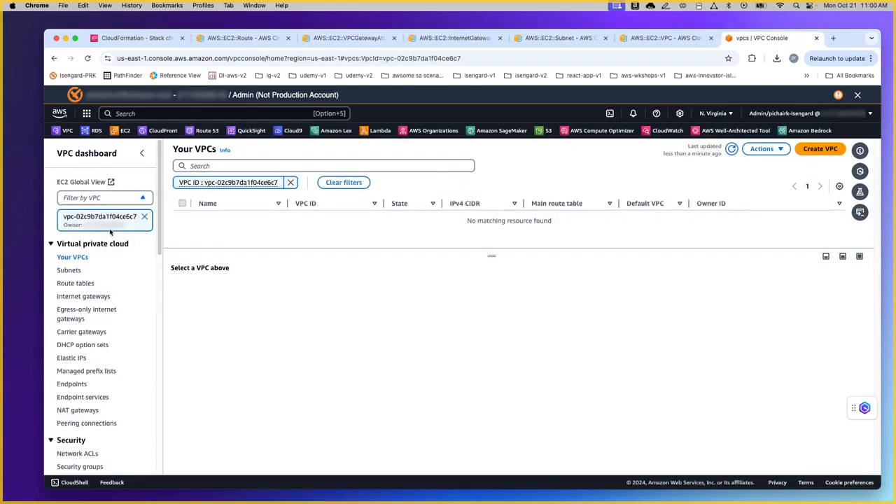
left_click(731, 149)
left_click(144, 219)
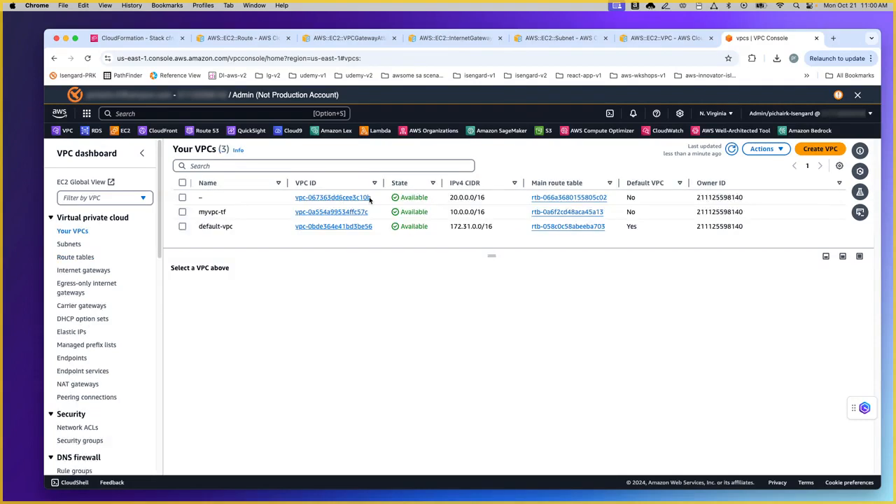
left_click(182, 197)
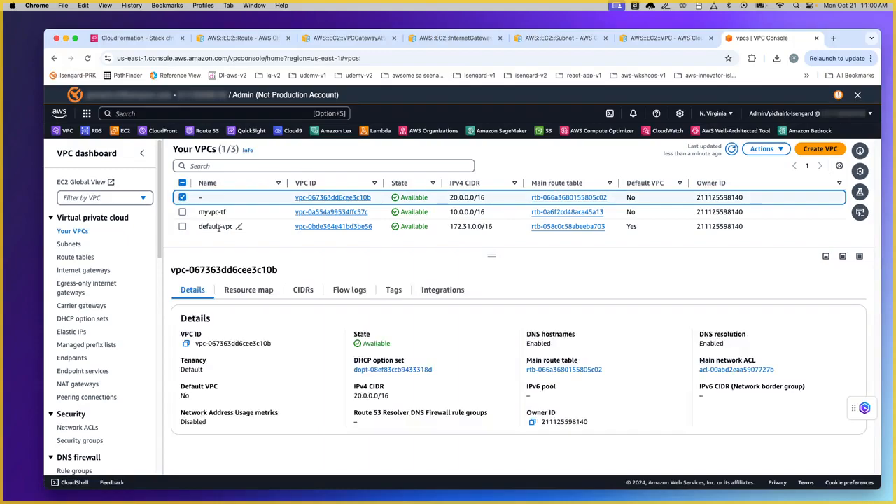
Step: View the new VPC's resource map, then go back to cfn-test-2's stack events
left_click(258, 295)
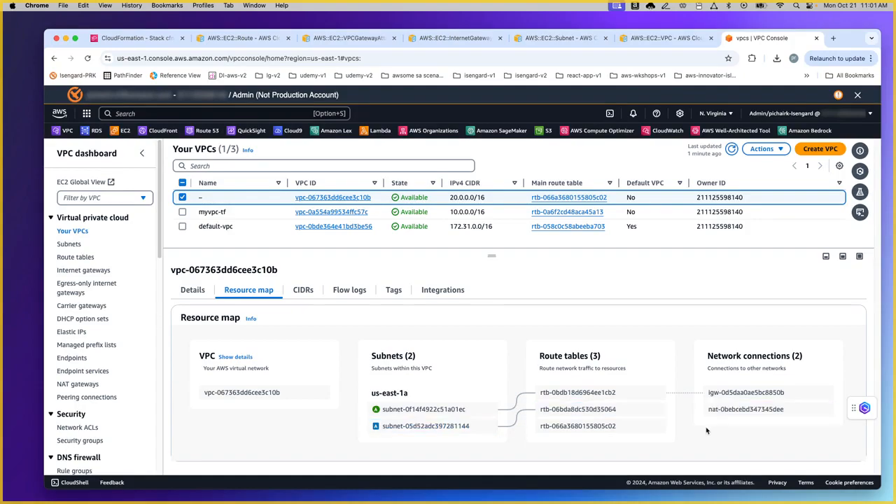
left_click(156, 40)
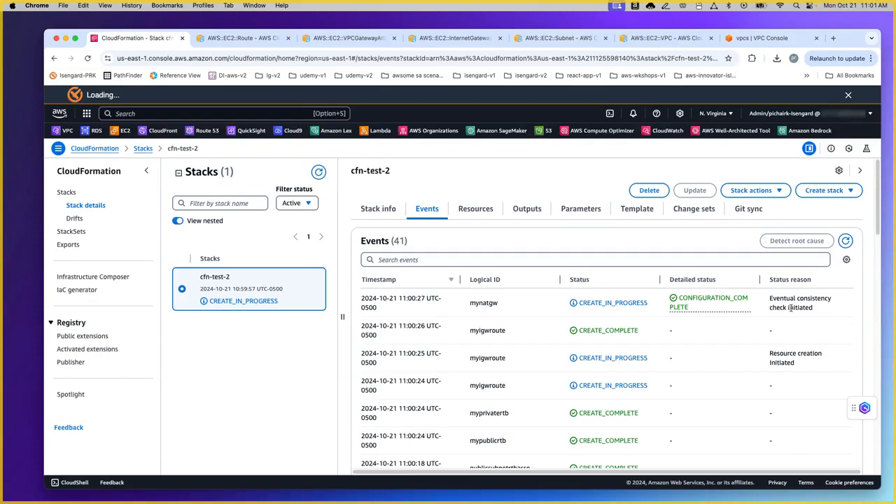
Step: Refresh the cfn-test-2 events to see mynatgw and natgwroute reach CREATE_COMPLETE
left_click(846, 240)
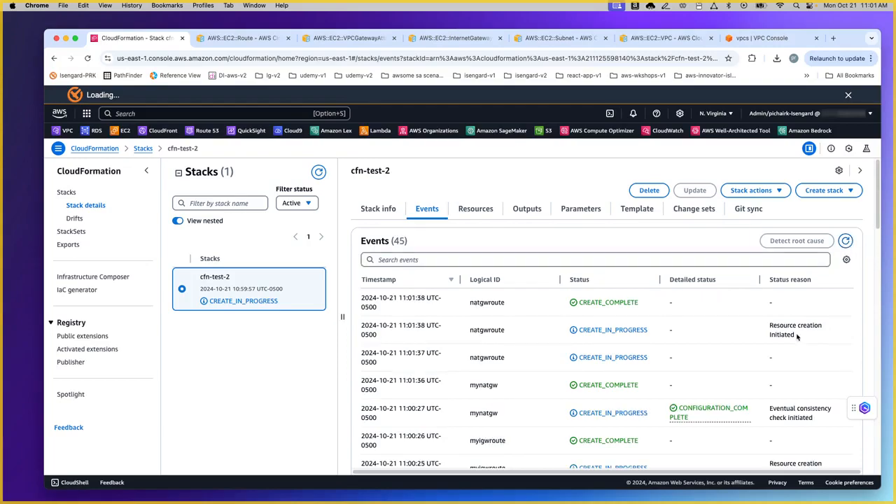
left_click_drag(796, 338, 770, 325)
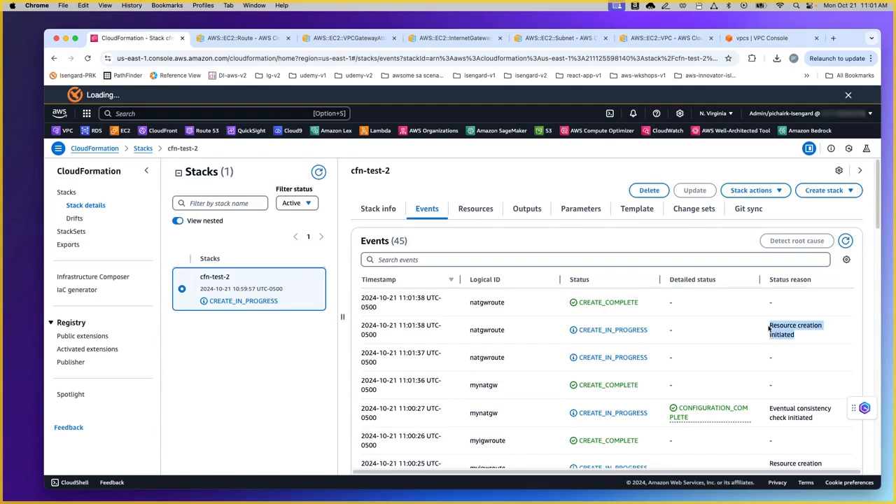
left_click(768, 326)
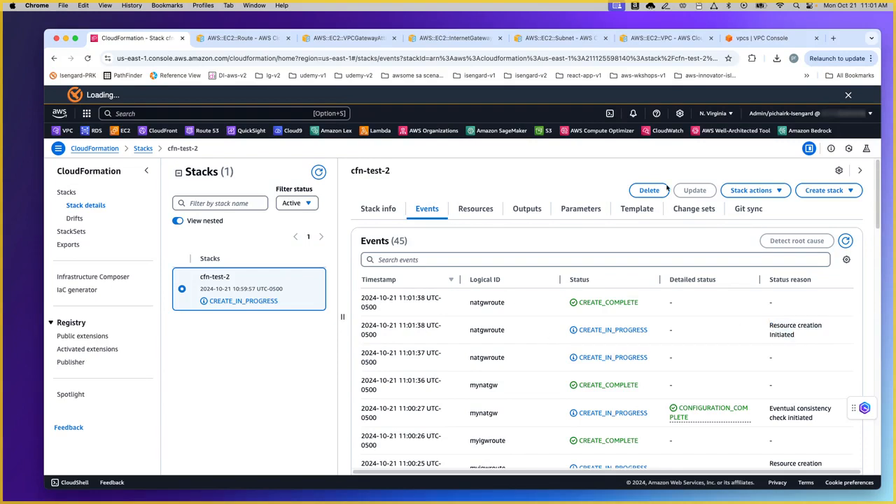
Step: Reload the new VPC's resource map, then refresh the cfn-test-2 events to confirm CREATE_COMPLETE
left_click(759, 38)
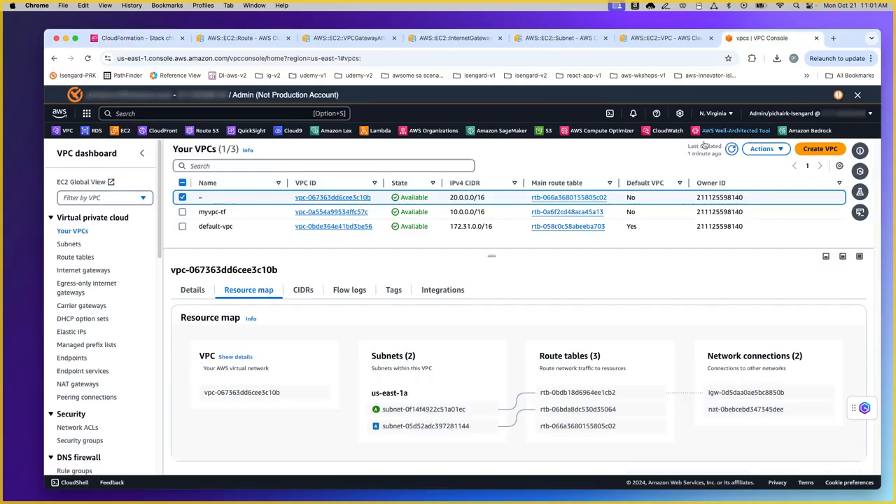
left_click(183, 197)
left_click(182, 198)
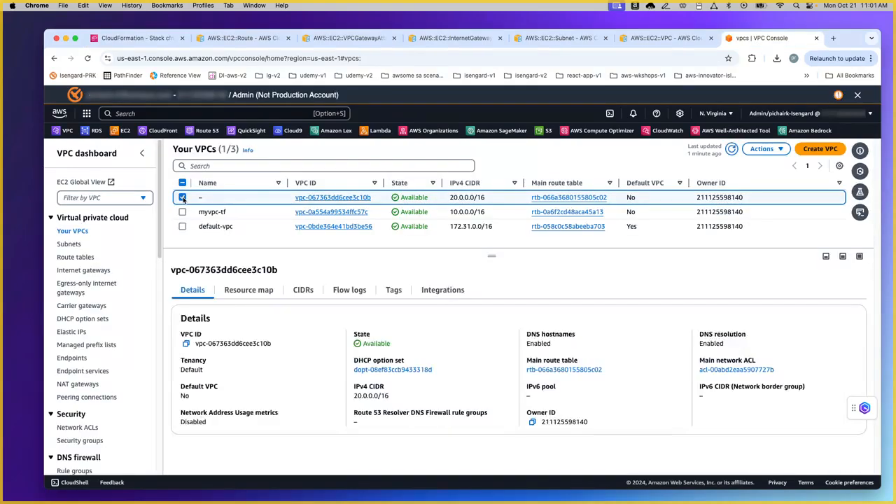
left_click(253, 291)
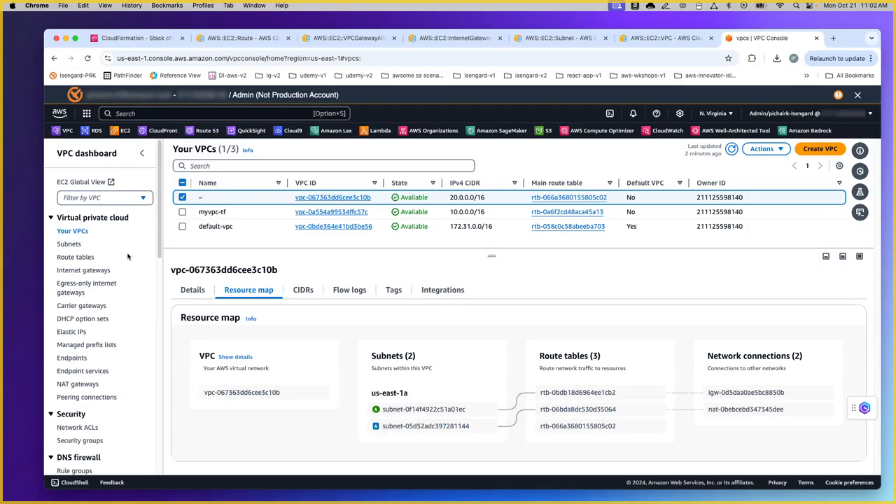
left_click(143, 40)
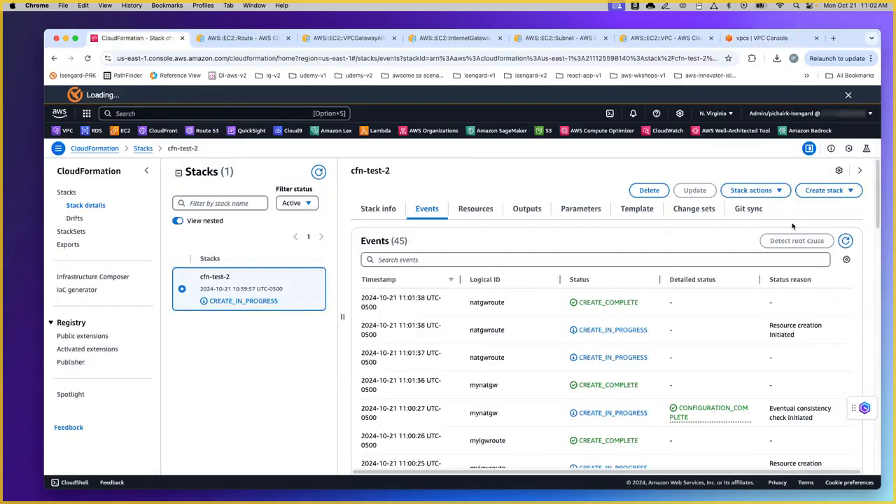
left_click(845, 241)
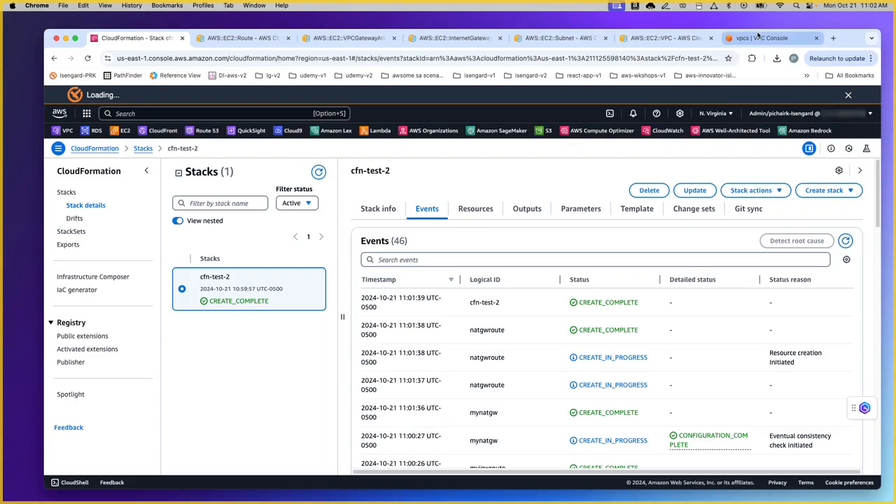
Step: Select the 20.0.0.0/16 VPC and open the vpc-067363dd6cee3c10b details page
left_click(760, 38)
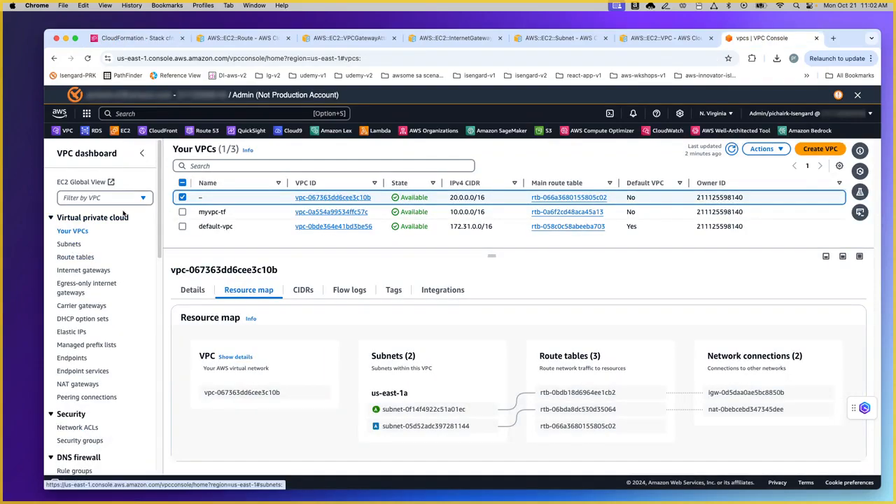
left_click(98, 197)
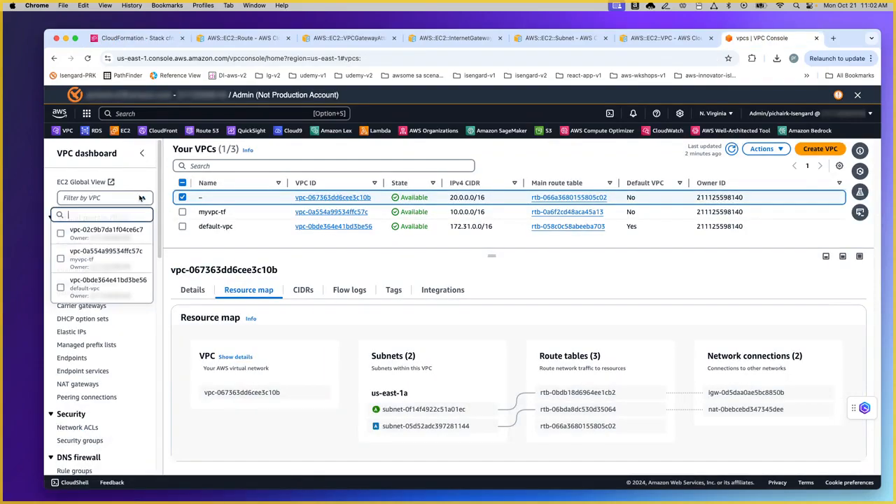
left_click(121, 231)
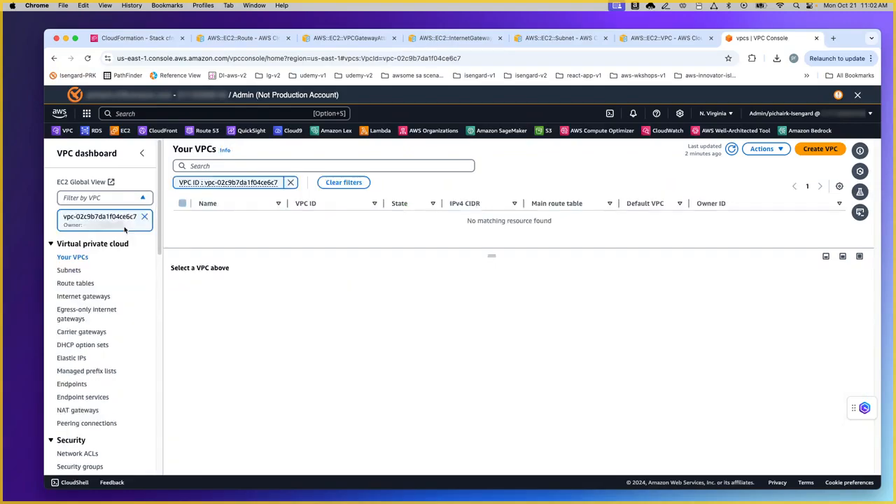
left_click(289, 182)
left_click(144, 217)
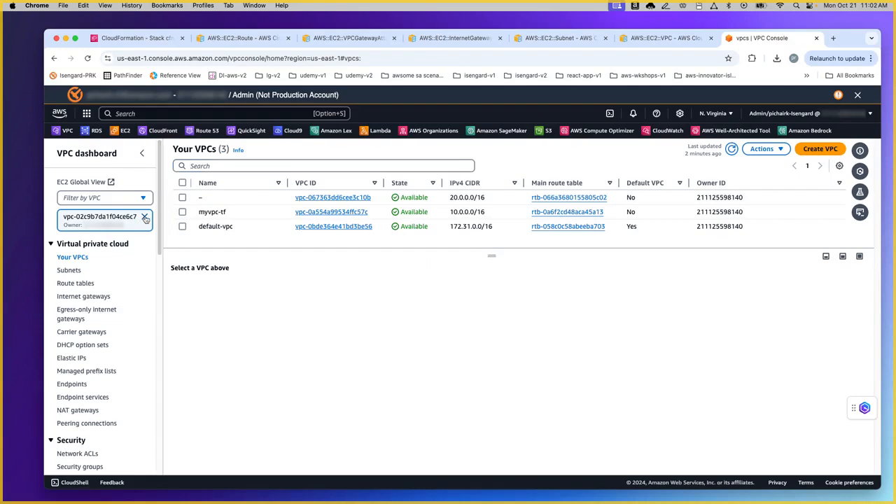
left_click(182, 198)
left_click(329, 197)
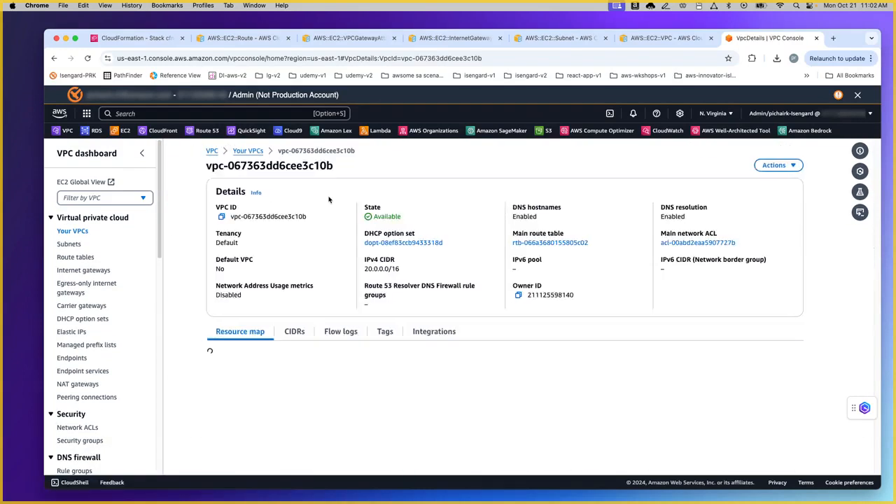
Step: Remove the VPC filter and list all eight subnets
left_click(143, 199)
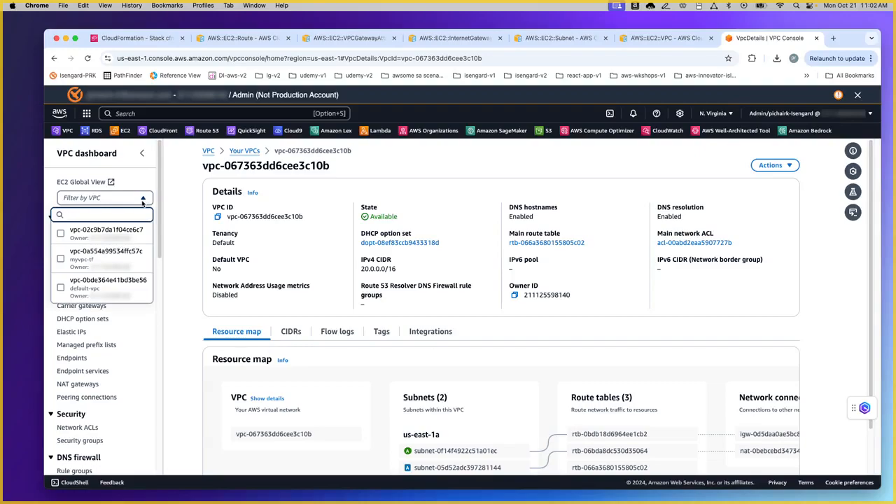
left_click(184, 199)
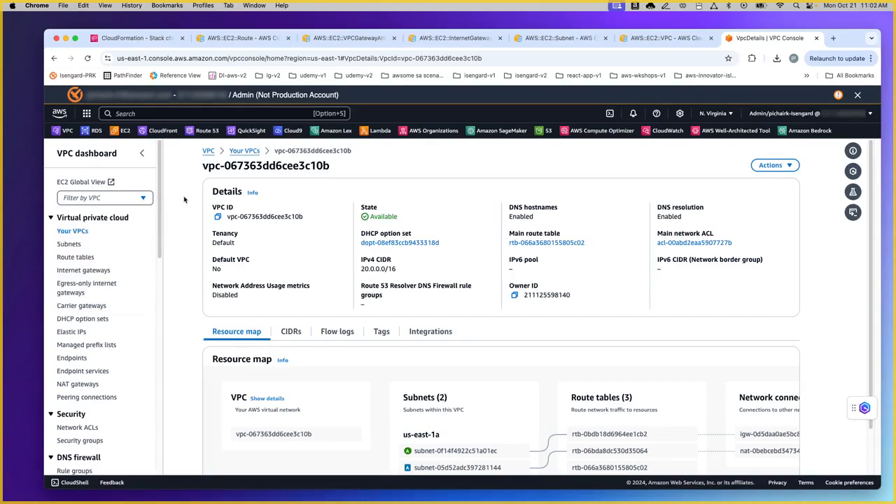
left_click(126, 200)
left_click(111, 233)
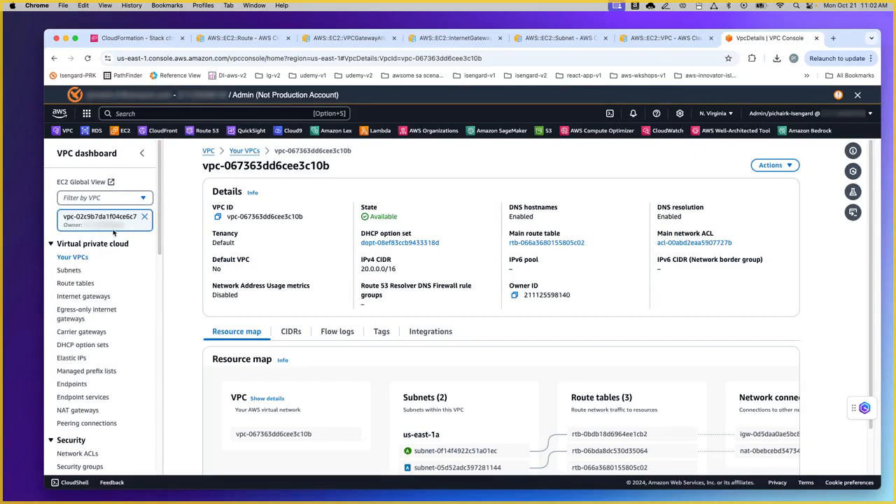
left_click(144, 216)
left_click(70, 245)
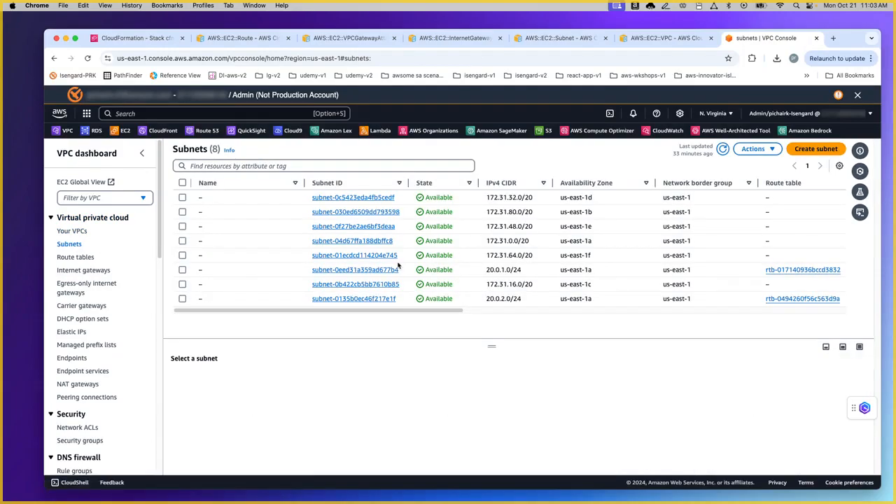
Step: Check the 20.0.2.0/24 subnet's details and review the route tables list
left_click(487, 271)
left_click_drag(486, 298, 531, 298)
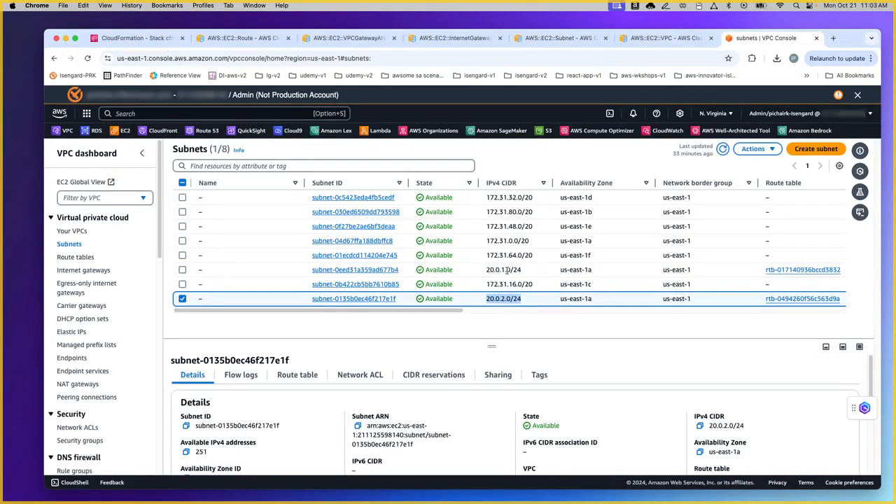
left_click(77, 257)
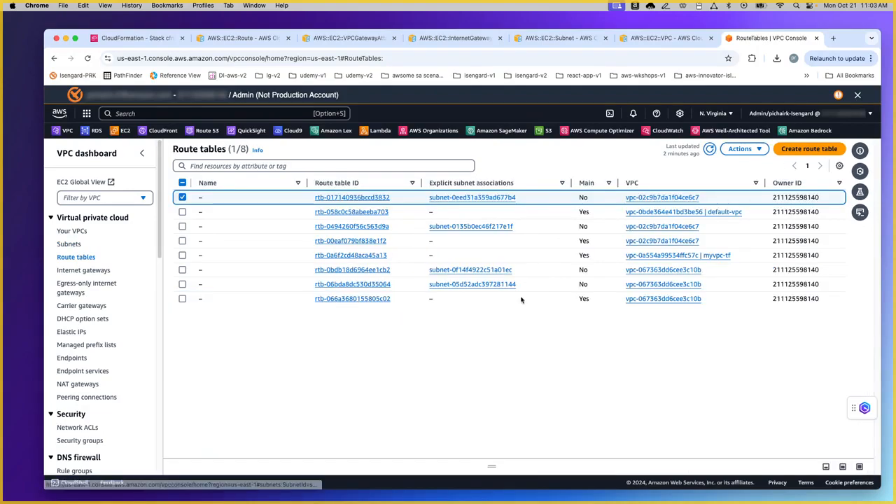
left_click(183, 198)
Step: Review the internet gateway and the available NAT gateway, then return to cfn-test-2
left_click(88, 271)
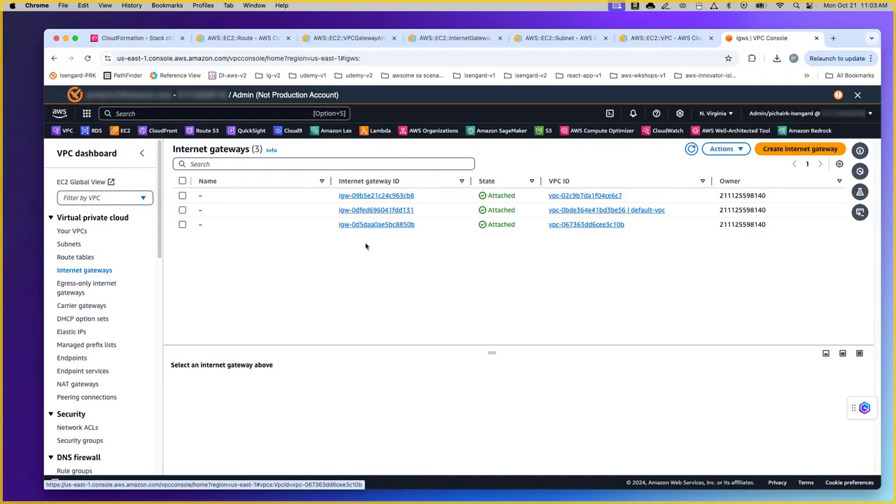
left_click(78, 383)
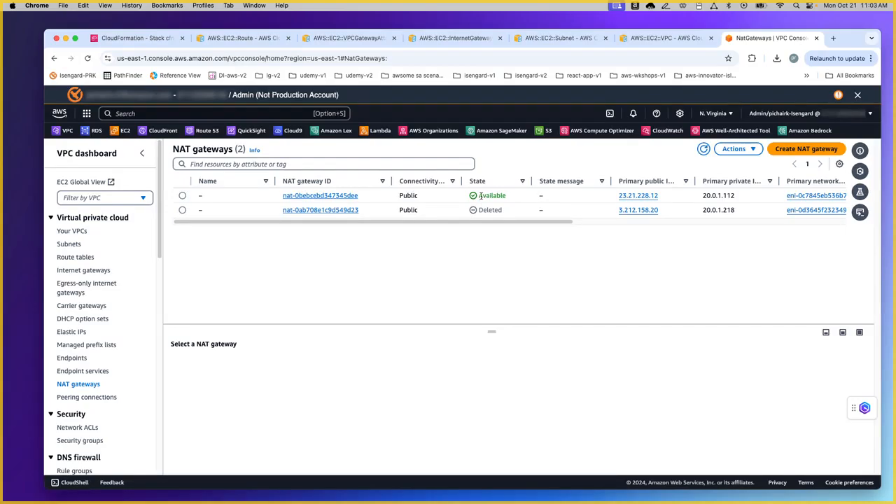
left_click(147, 39)
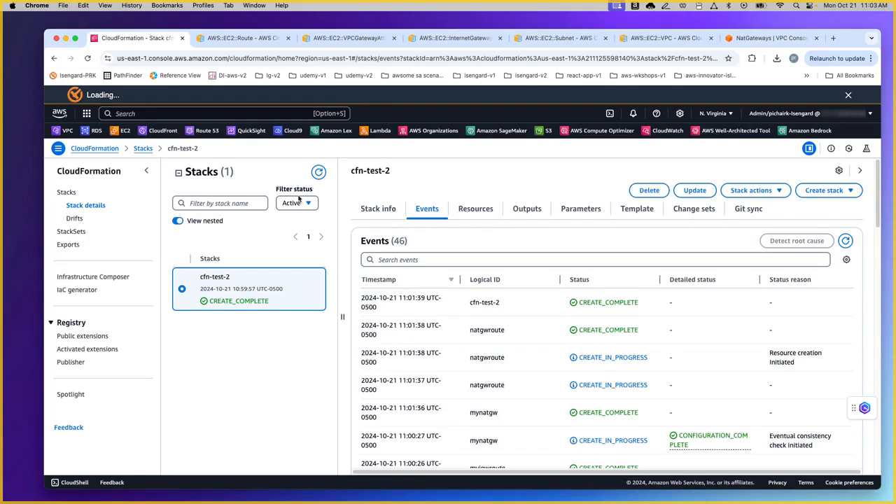
Step: Delete the cfn-test-2 stack and refresh its events to watch DELETE_IN_PROGRESS
left_click(649, 191)
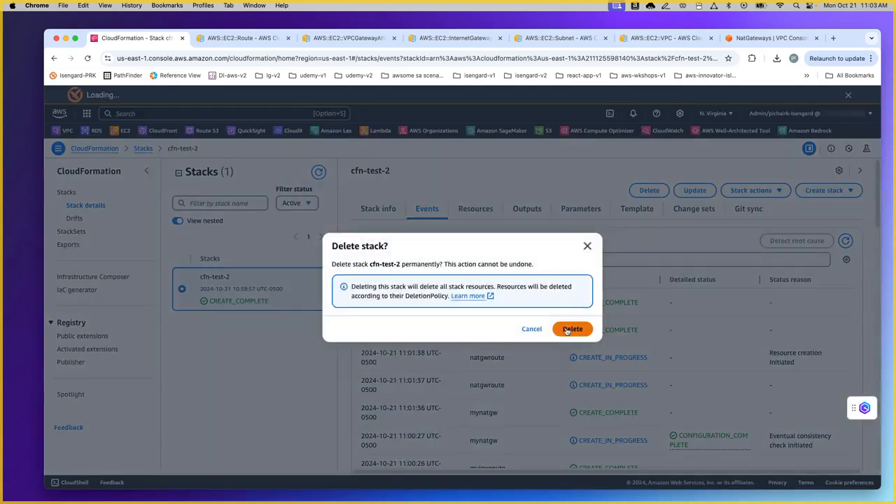
left_click(571, 329)
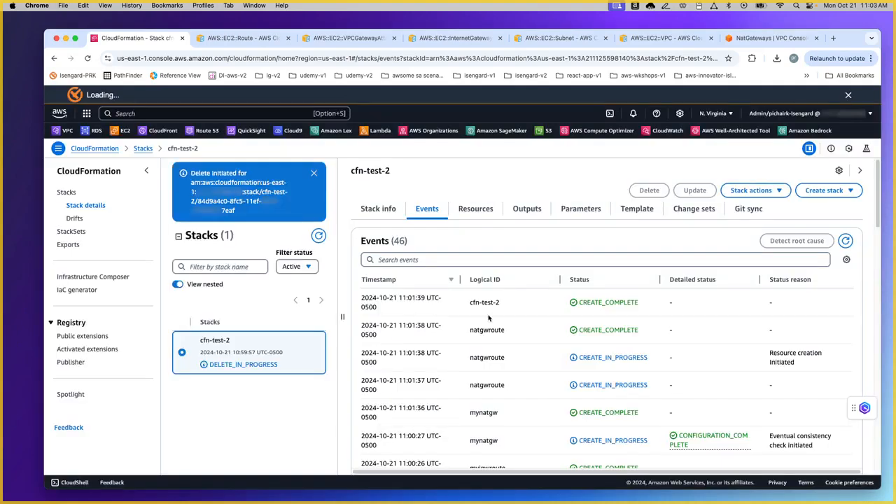
left_click(314, 173)
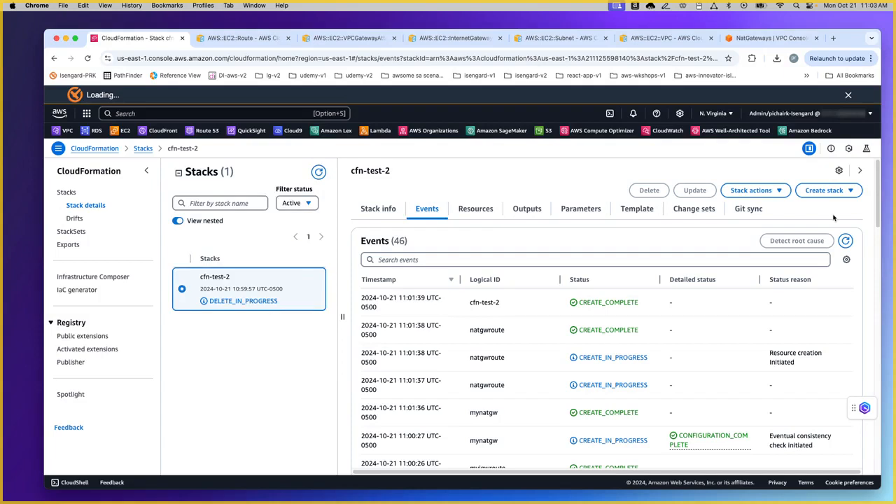
left_click(846, 241)
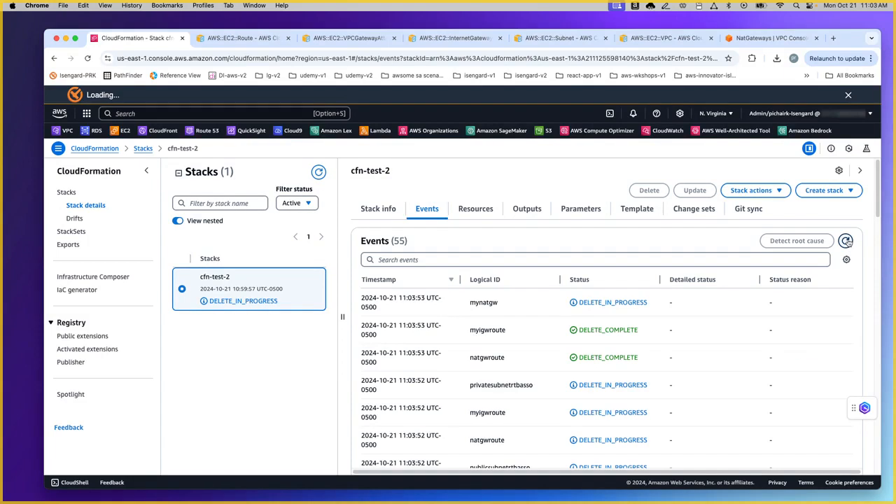
left_click(847, 241)
Step: Refresh the NAT gateways to see the stack's gateway deleting, then recheck internet gateways
left_click(770, 37)
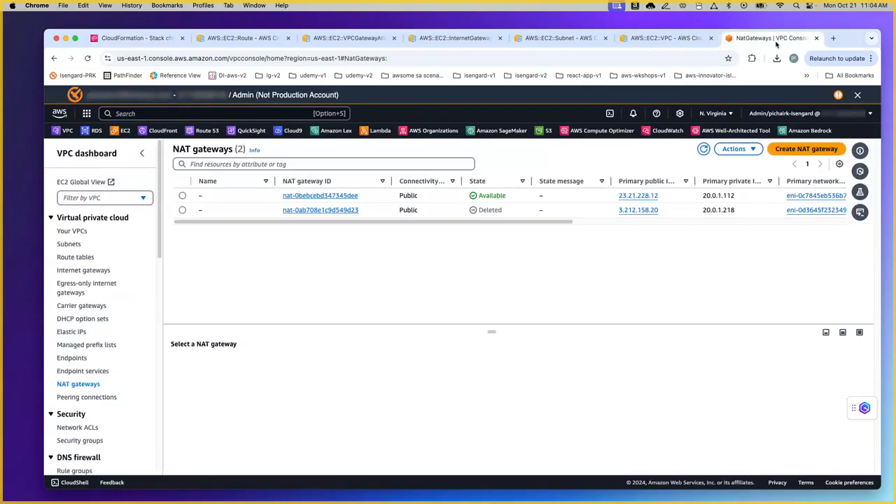
left_click(704, 149)
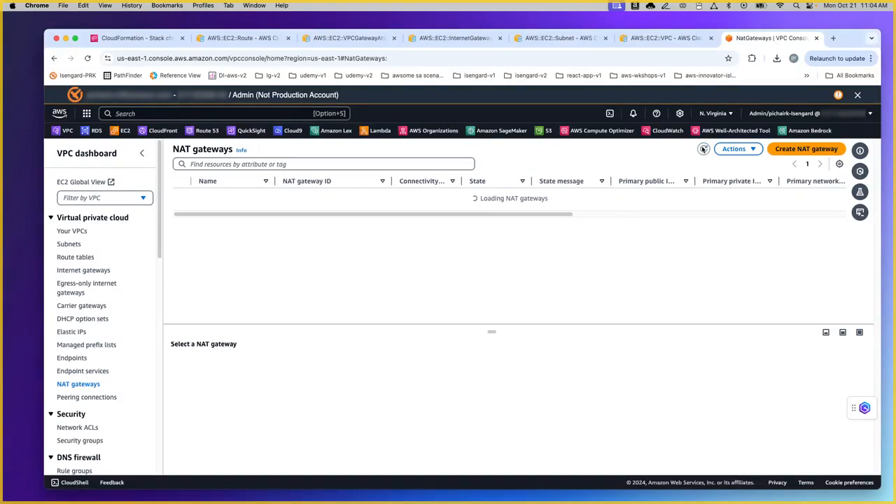
left_click(482, 195)
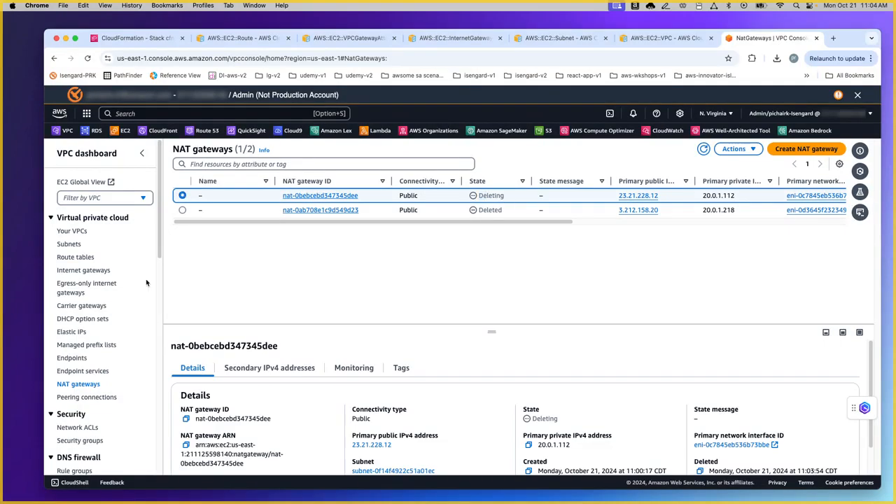
left_click(91, 270)
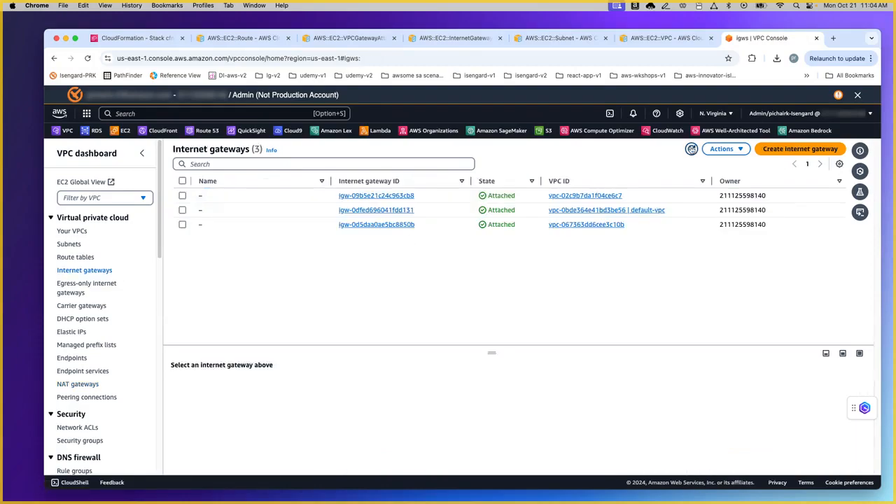
left_click(692, 149)
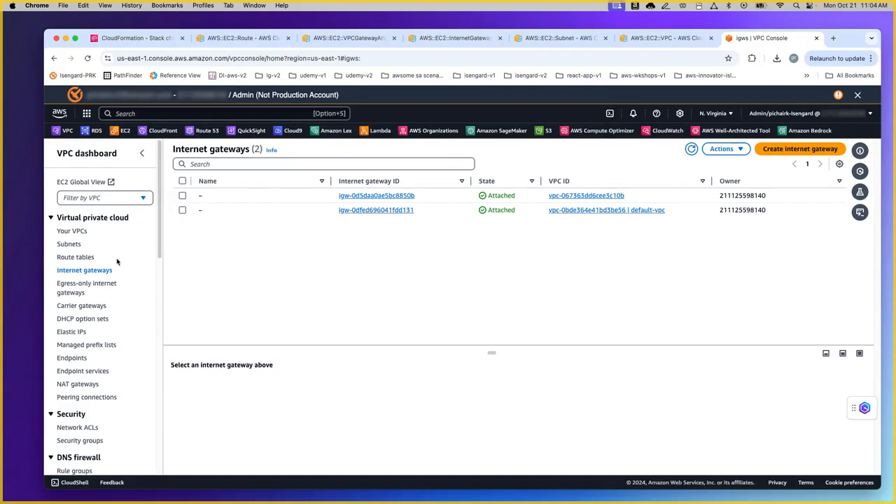
Step: Refresh subnets to confirm the 20.0.1.0/24 subnet is removed, then list Your VPCs
left_click(73, 244)
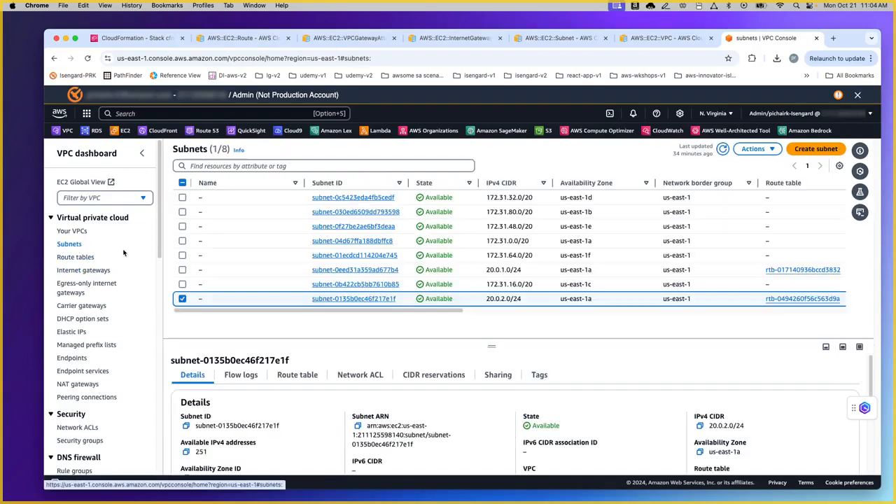
left_click(722, 148)
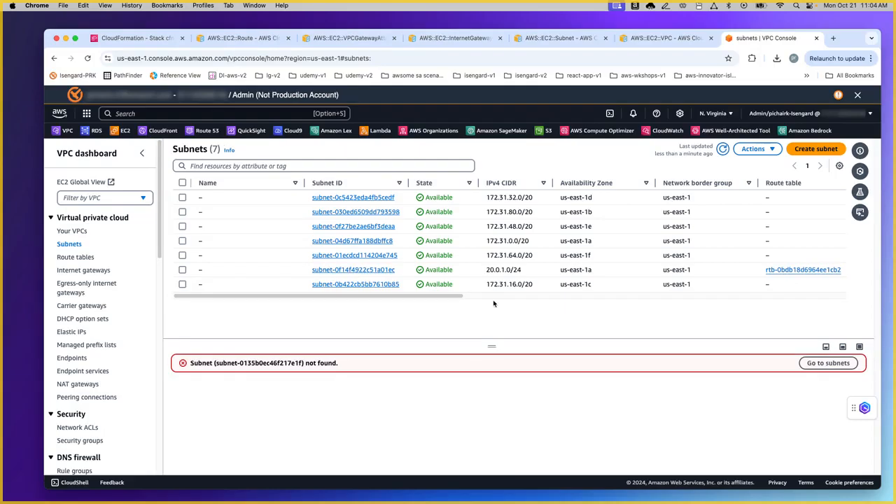
left_click_drag(488, 269, 529, 273)
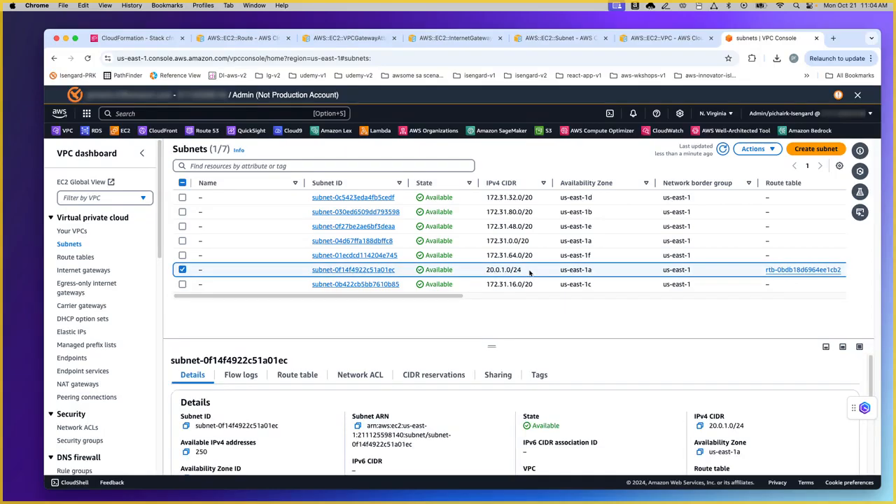
left_click(723, 148)
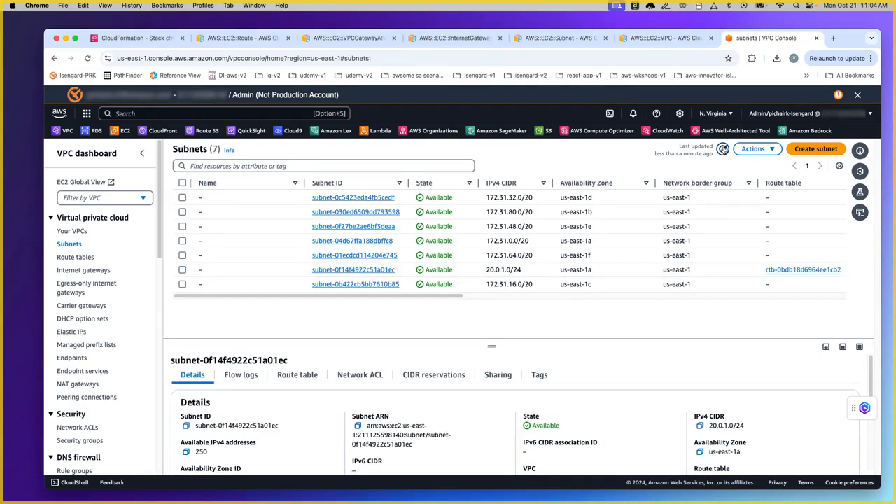
left_click(72, 231)
left_click(731, 148)
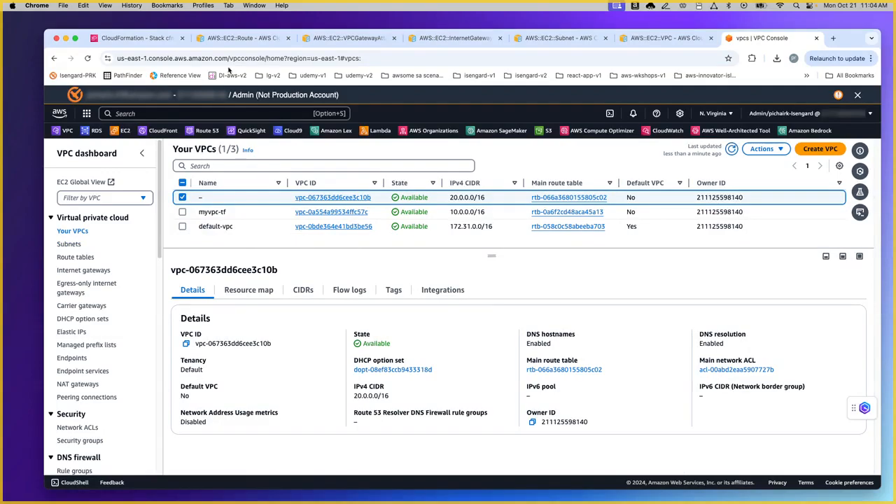
Step: Refresh the cfn-test-2 events to follow resources such as privates1 being deleted
left_click(148, 41)
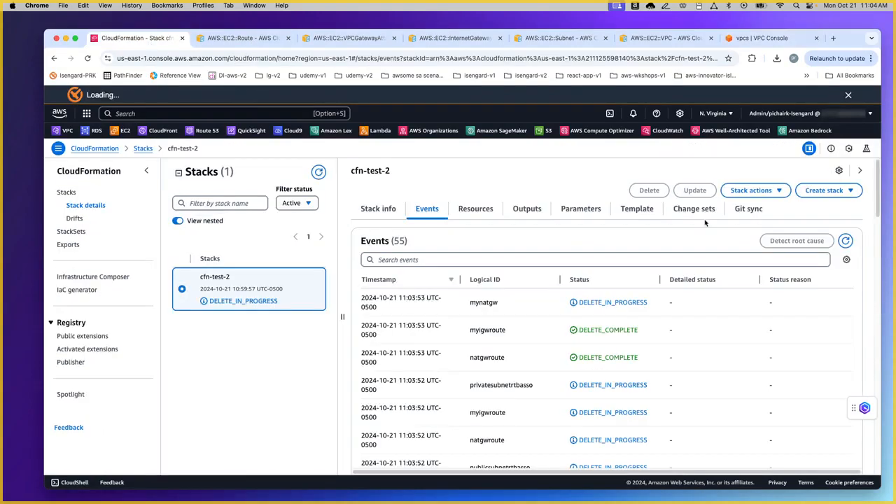
left_click(845, 240)
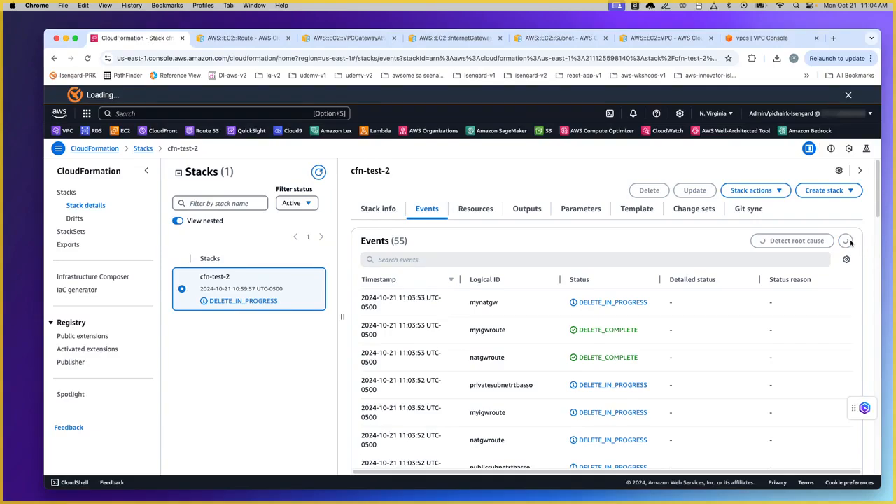
left_click_drag(470, 302, 605, 302)
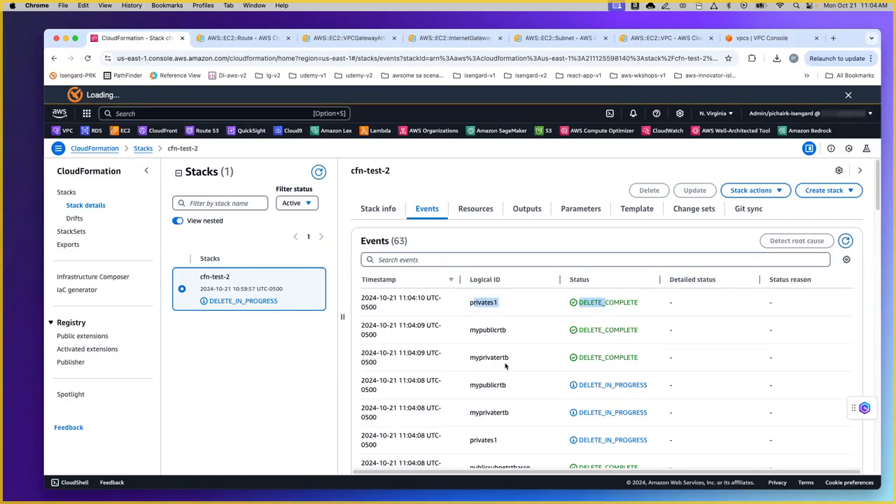
left_click(845, 240)
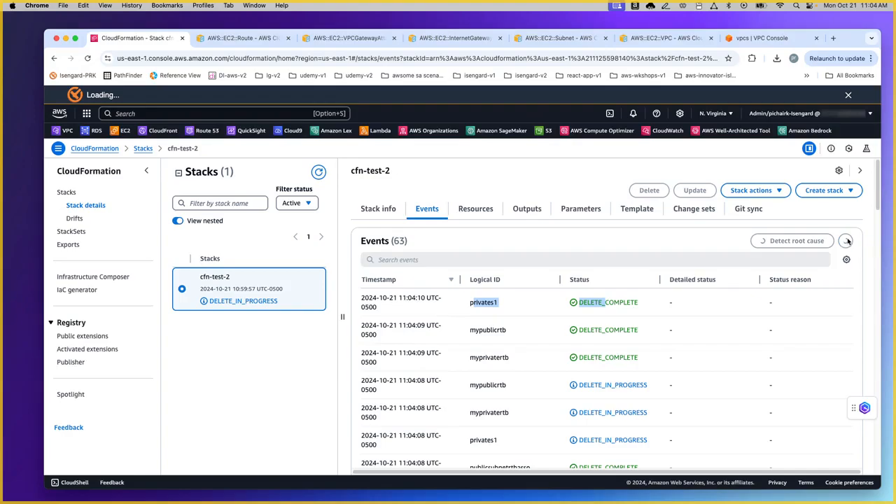
left_click(848, 241)
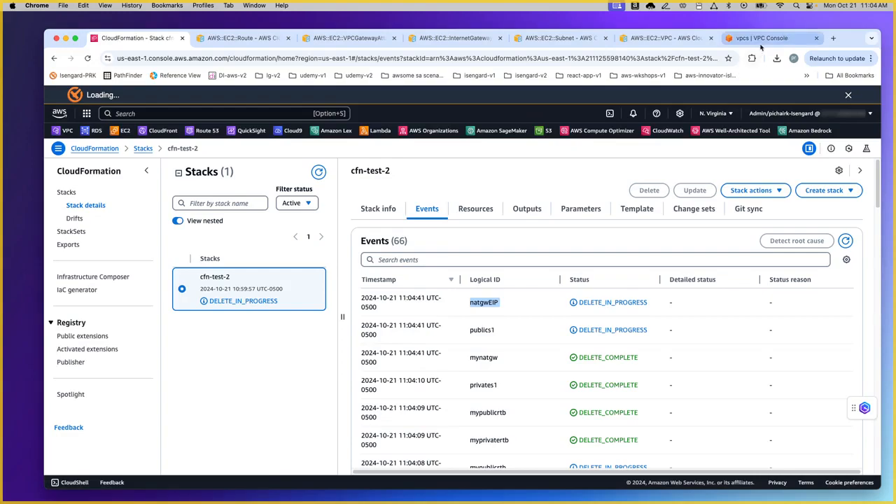
Step: Recheck the VPC list, then refresh events until cfn-test-2 reaches DELETE_COMPLETE
left_click(758, 40)
left_click(731, 150)
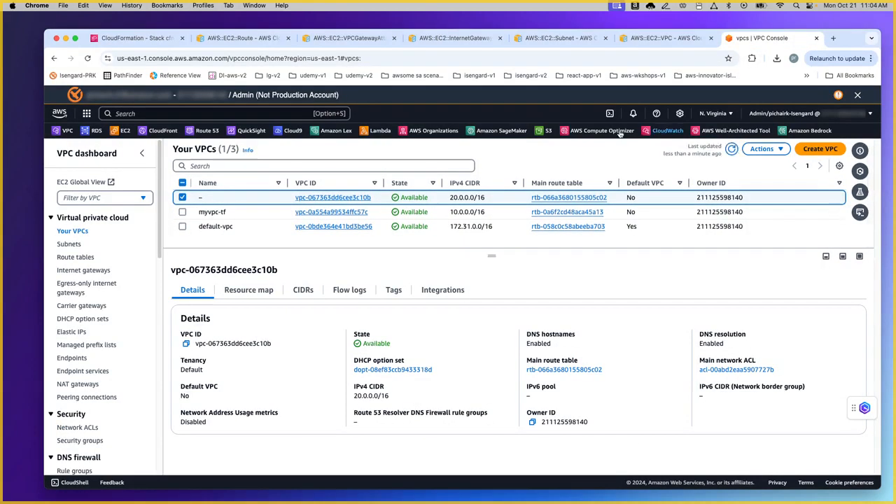
left_click(136, 38)
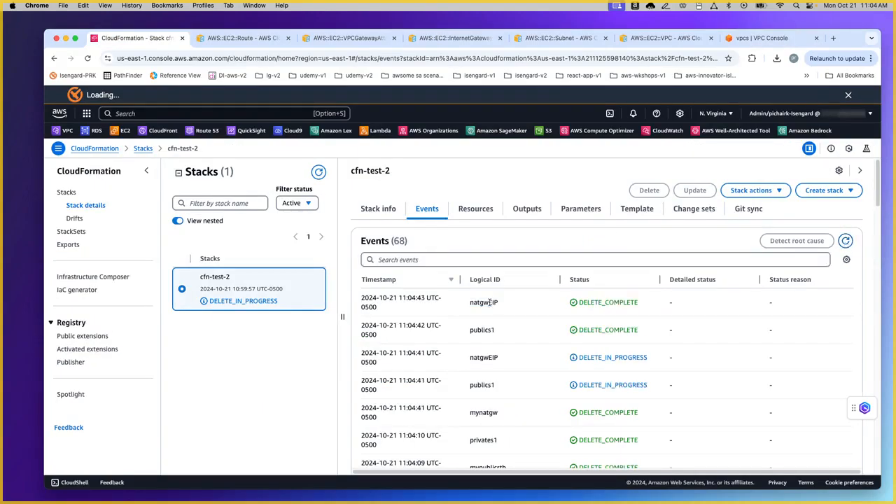
left_click_drag(580, 302, 647, 304)
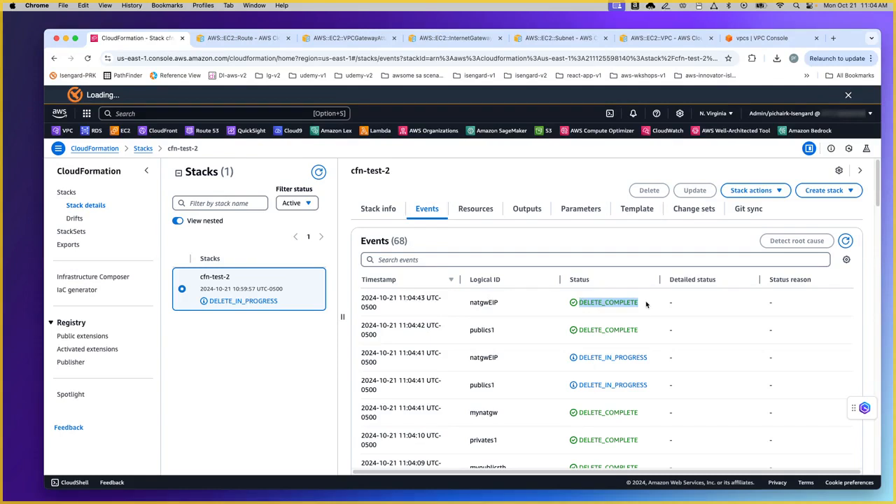
left_click(844, 241)
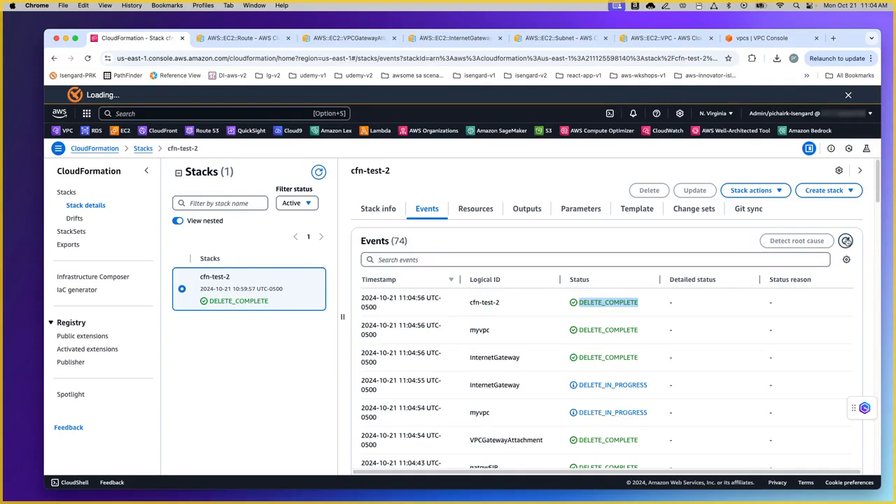
left_click(701, 247)
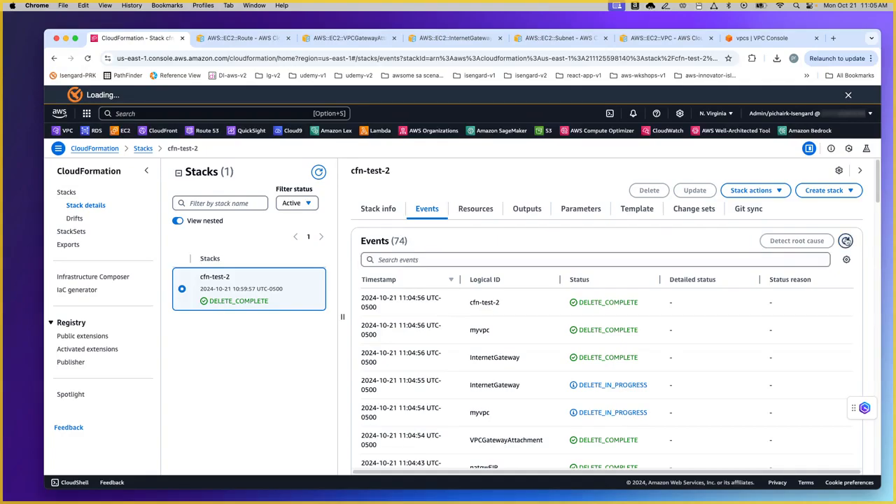
left_click(763, 38)
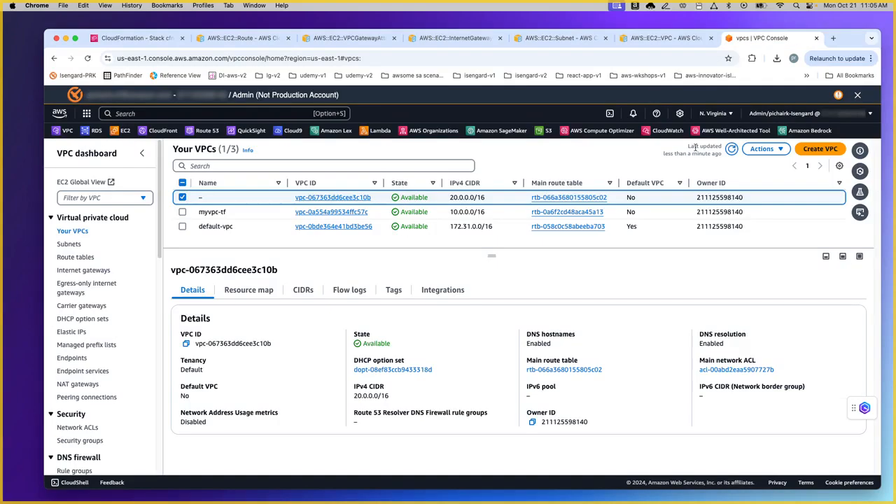
Step: Refresh Your VPCs to confirm the 20.0.0.0/16 VPC is gone, then show the Thank you slide
left_click(732, 149)
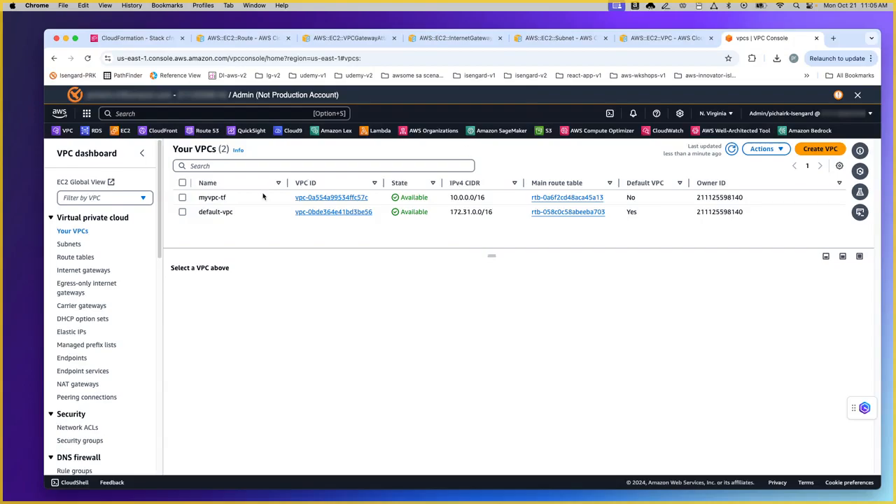
left_click(129, 37)
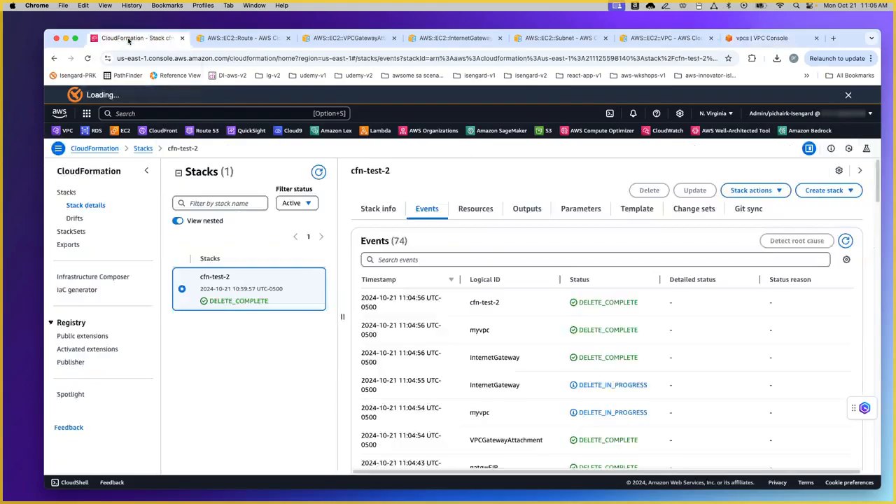
left_click(111, 277)
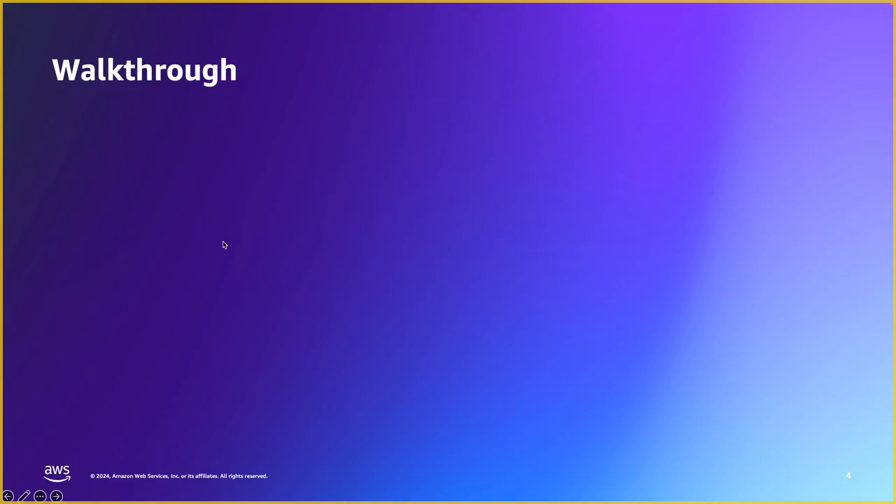
left_click(223, 245)
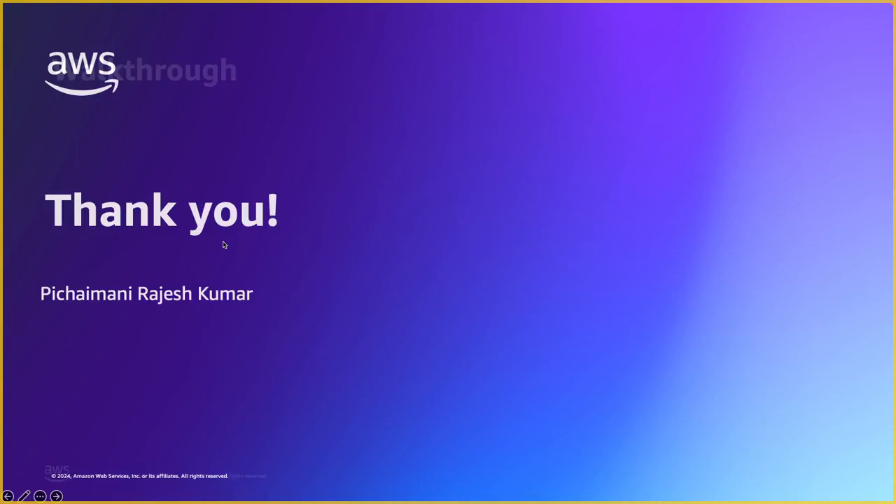